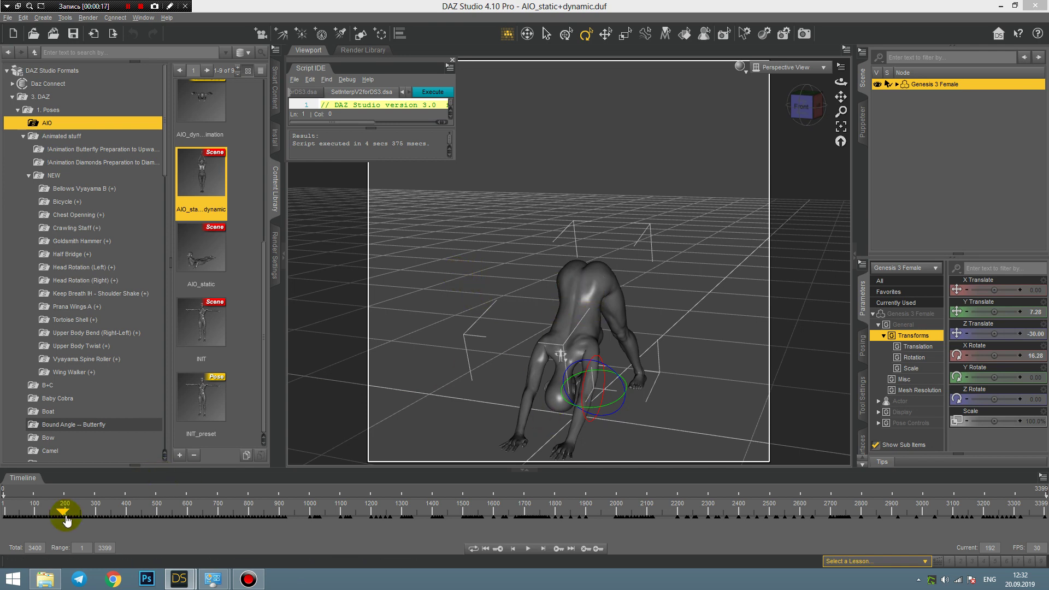
# Scrub the yoga animation to the tree pose, between frames 713 and 783
pyautogui.moveTo(65, 516); pyautogui.dragTo(62, 515)
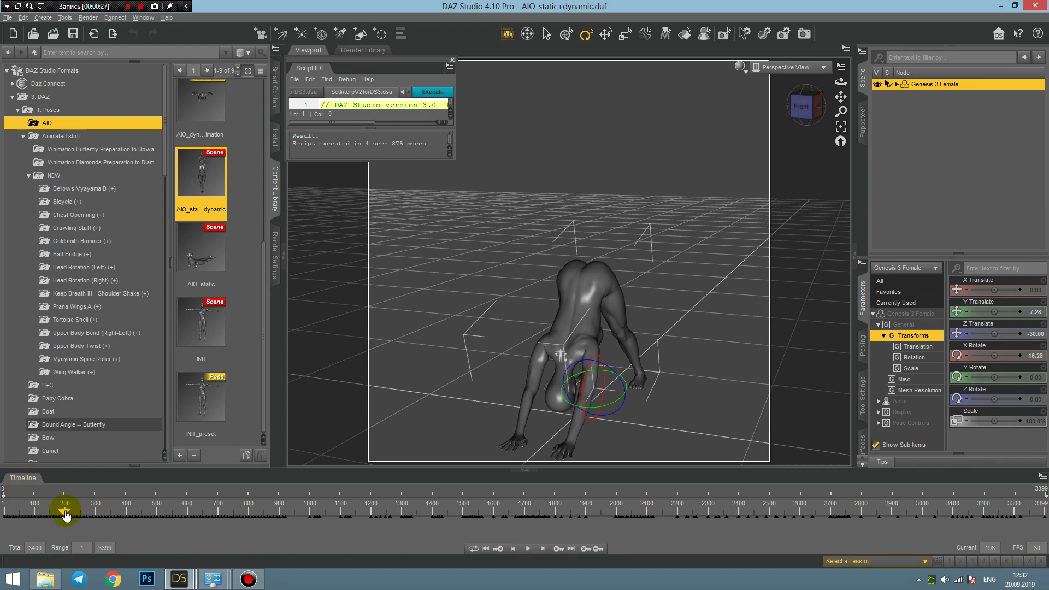
pyautogui.moveTo(65, 513); pyautogui.dragTo(241, 516)
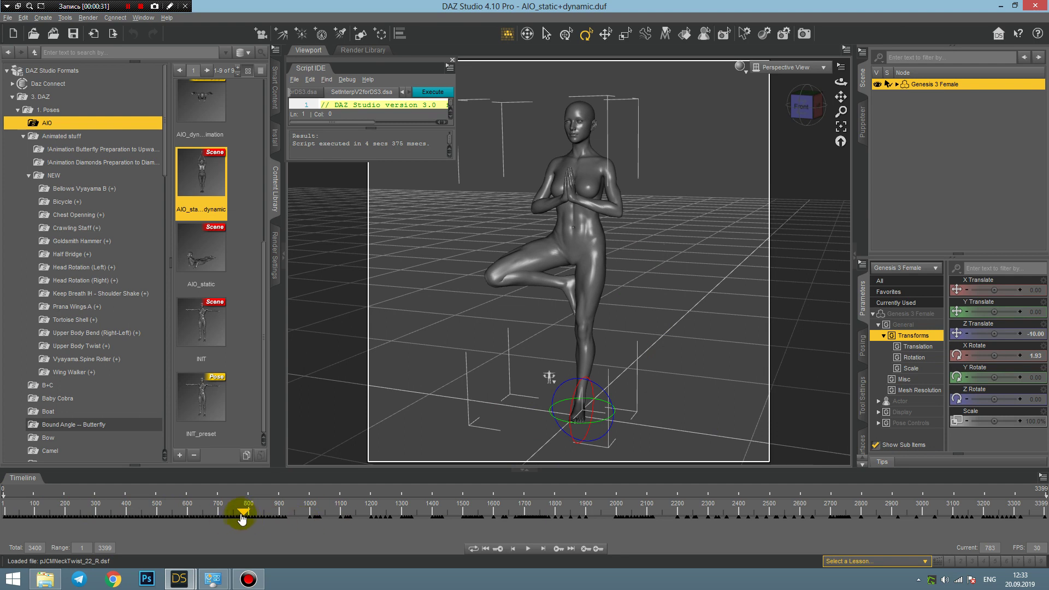
pyautogui.moveTo(244, 515); pyautogui.dragTo(239, 516)
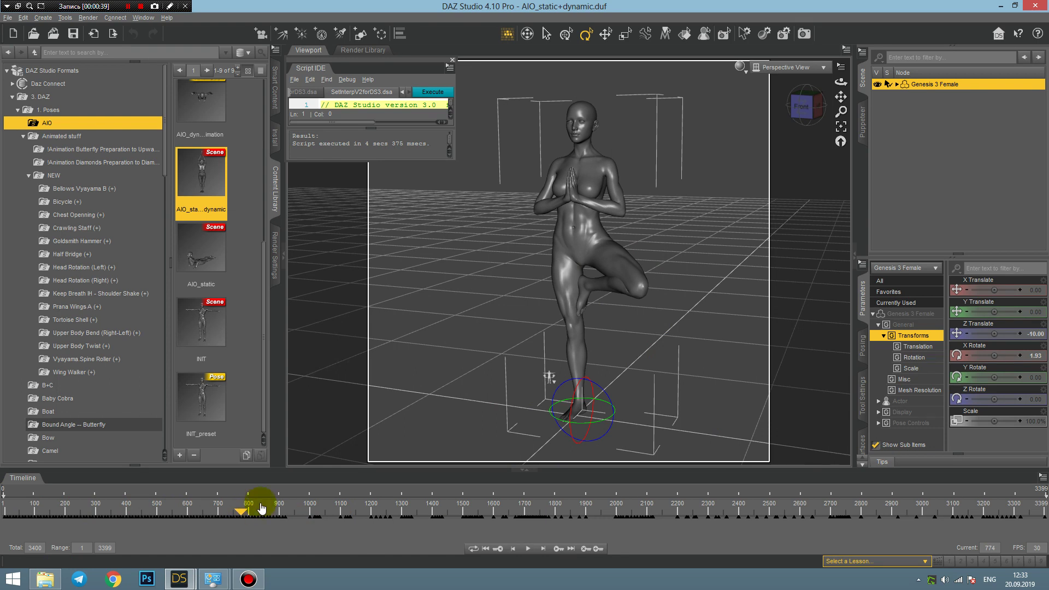
pyautogui.moveTo(241, 516)
pyautogui.mouseDown()
pyautogui.moveTo(169, 500)
pyautogui.moveTo(244, 507)
pyautogui.mouseUp()
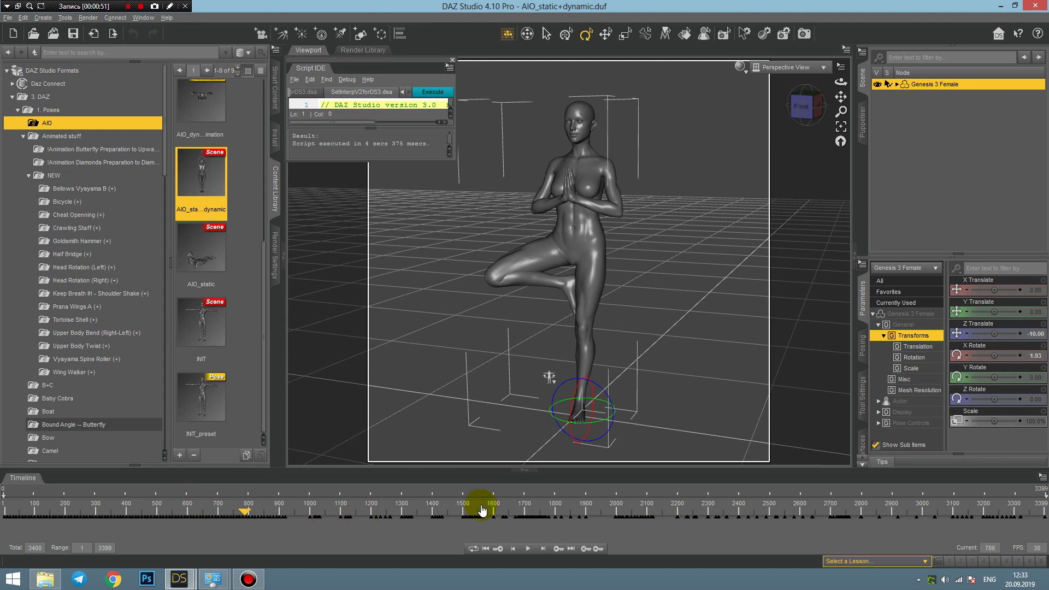
# Play the animation from around frame 1690, stop it, and select the INIT scene
pyautogui.click(520, 511)
pyautogui.click(527, 548)
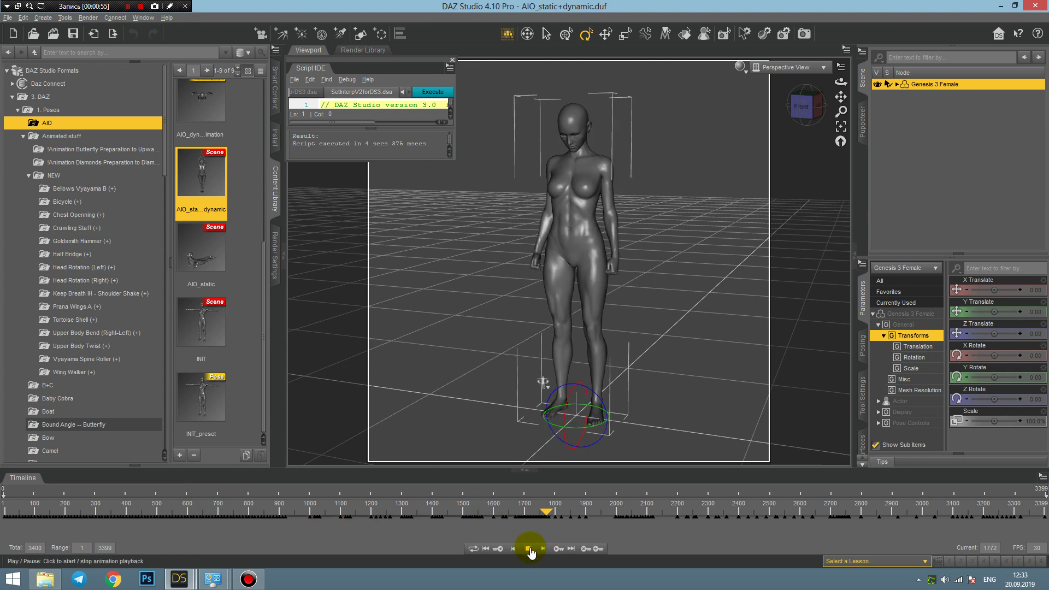
pyautogui.click(528, 548)
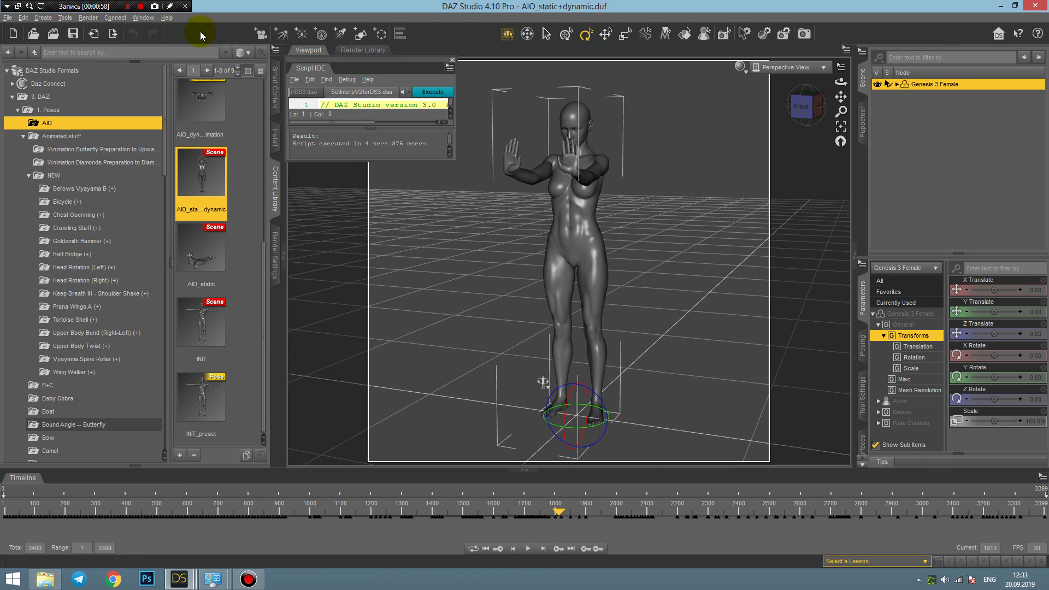
pyautogui.click(192, 336)
# Open INIT without saving the yoga animation scene, and rewind the timeline to frame 0
pyautogui.click(482, 300)
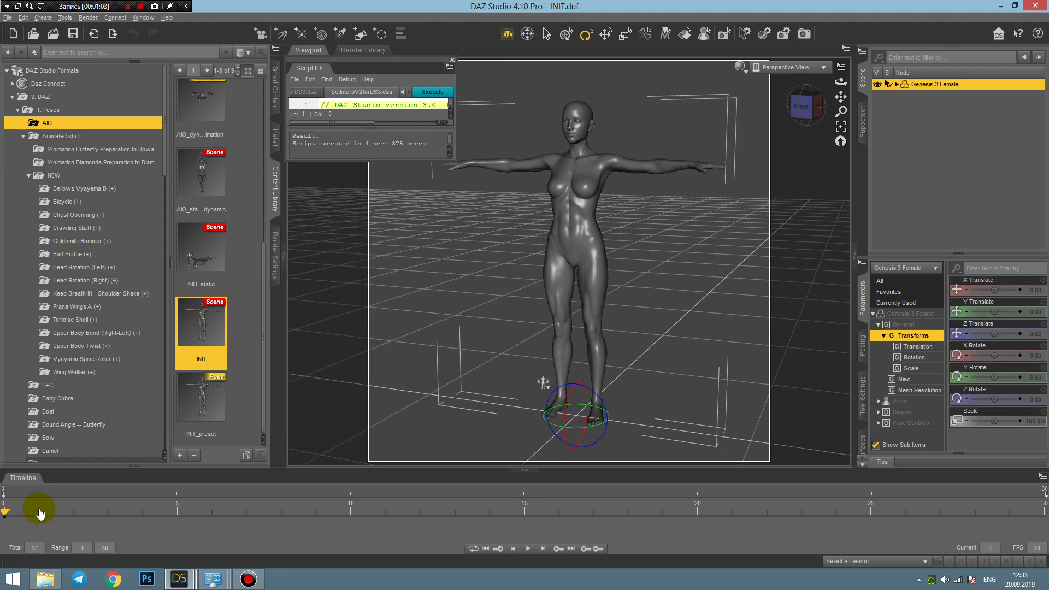
pyautogui.moveTo(40, 521); pyautogui.dragTo(6, 524)
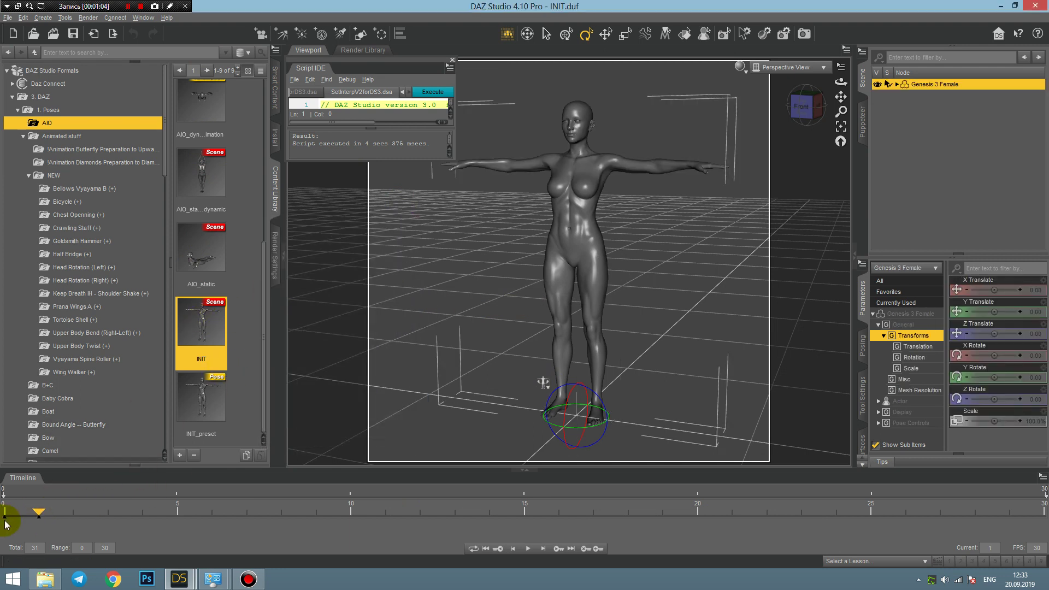
pyautogui.doubleClick(216, 323)
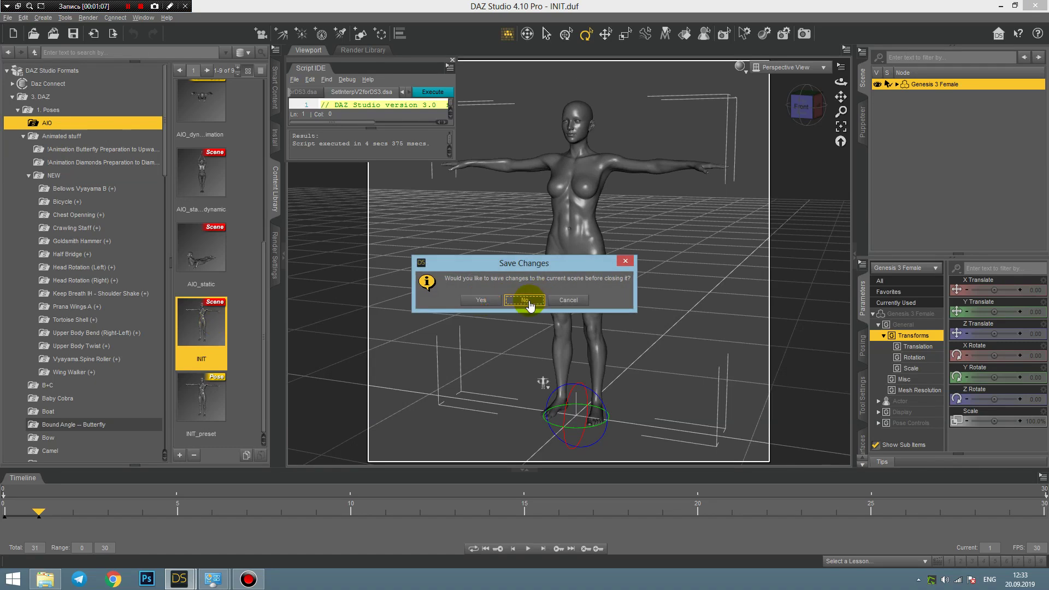
pyautogui.click(524, 299)
pyautogui.click(72, 514)
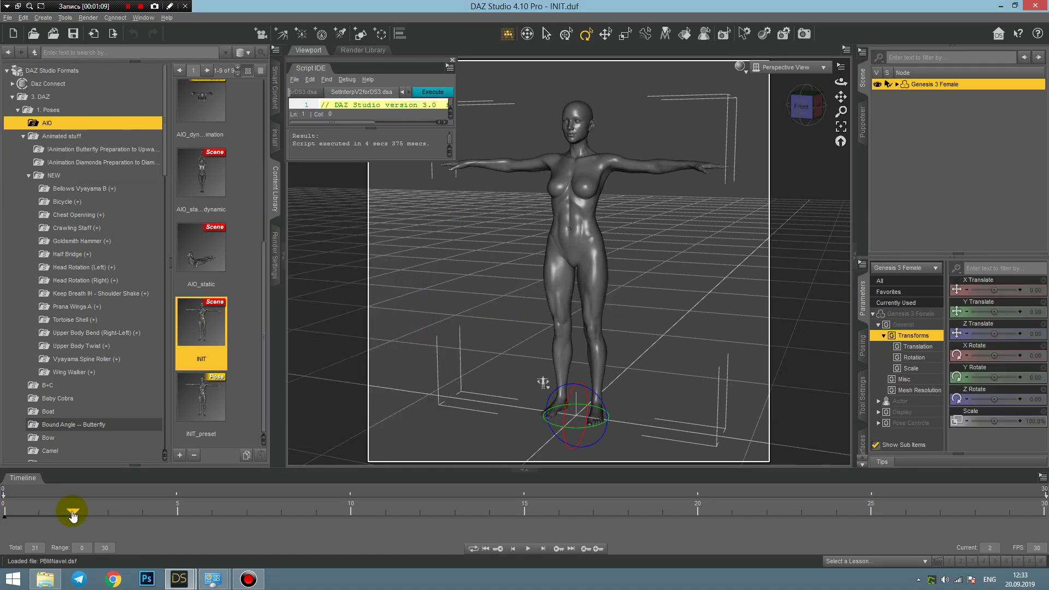
pyautogui.moveTo(73, 514); pyautogui.dragTo(6, 515)
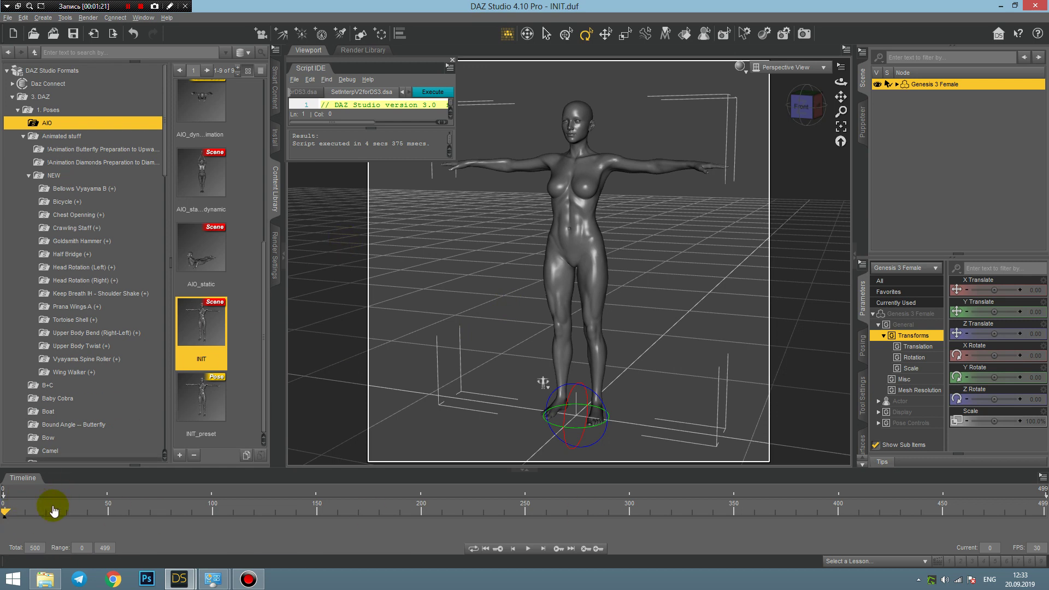
# Select the Baby Cobra scene file in the Baby Cobra folder
pyautogui.click(57, 402)
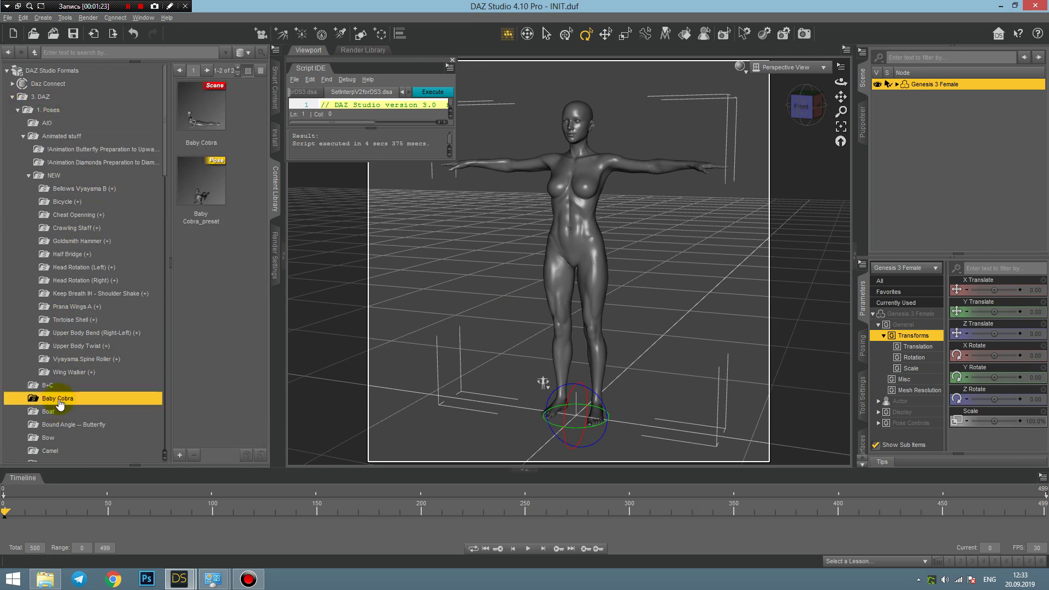
pyautogui.click(200, 115)
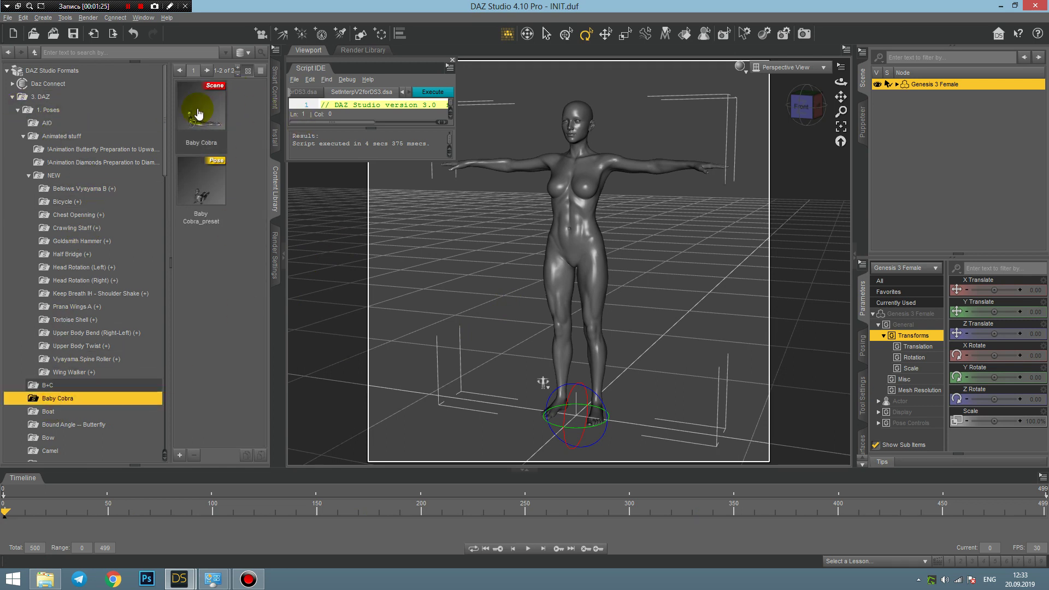
pyautogui.click(208, 106)
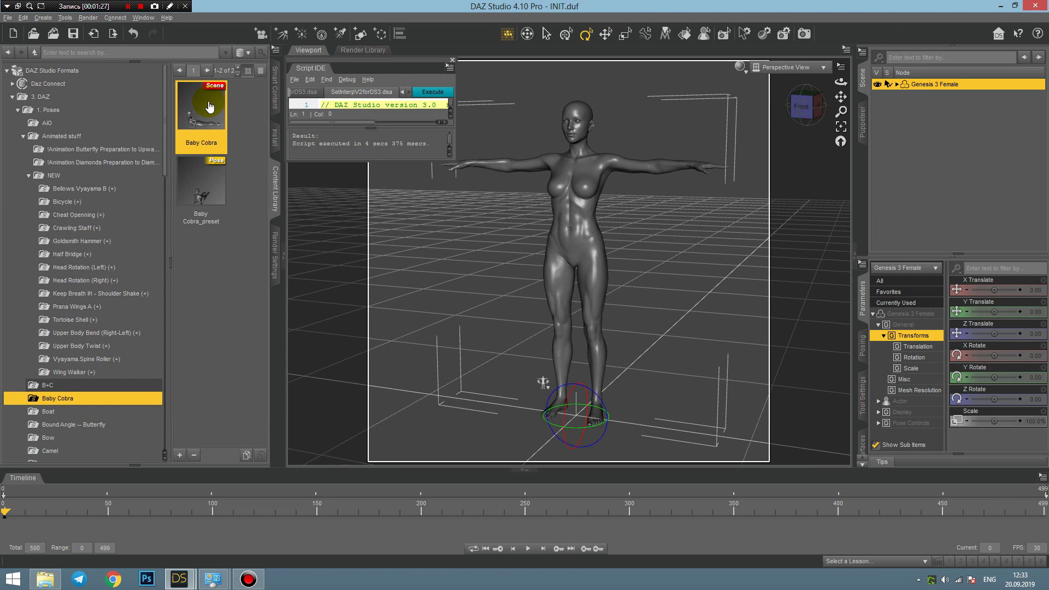
# In the other DAZ window, open Baby Cobra without saving the Bicycle scene
pyautogui.moveTo(197, 103)
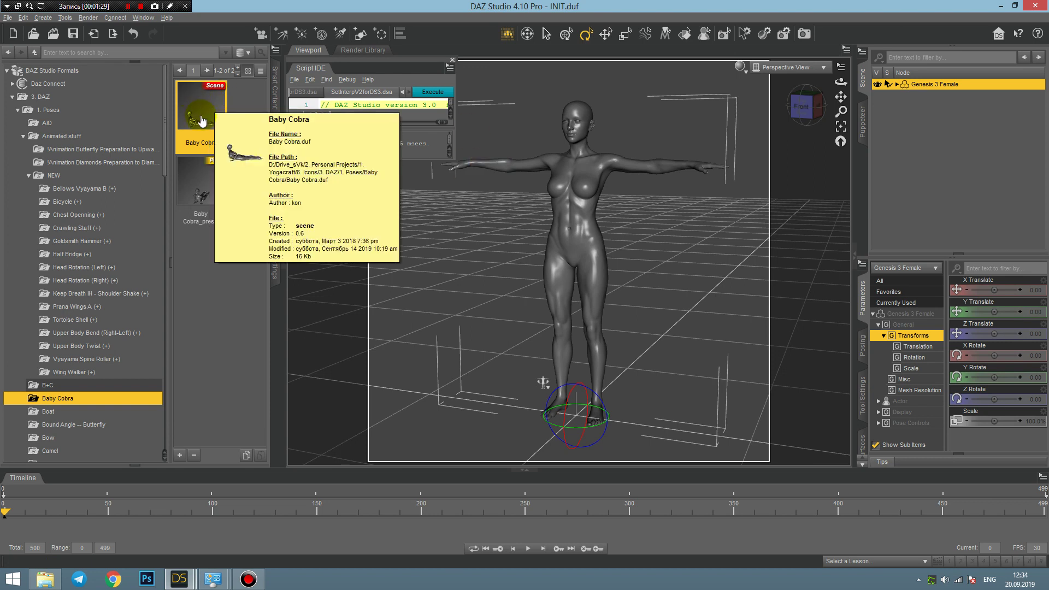
pyautogui.moveTo(213, 174)
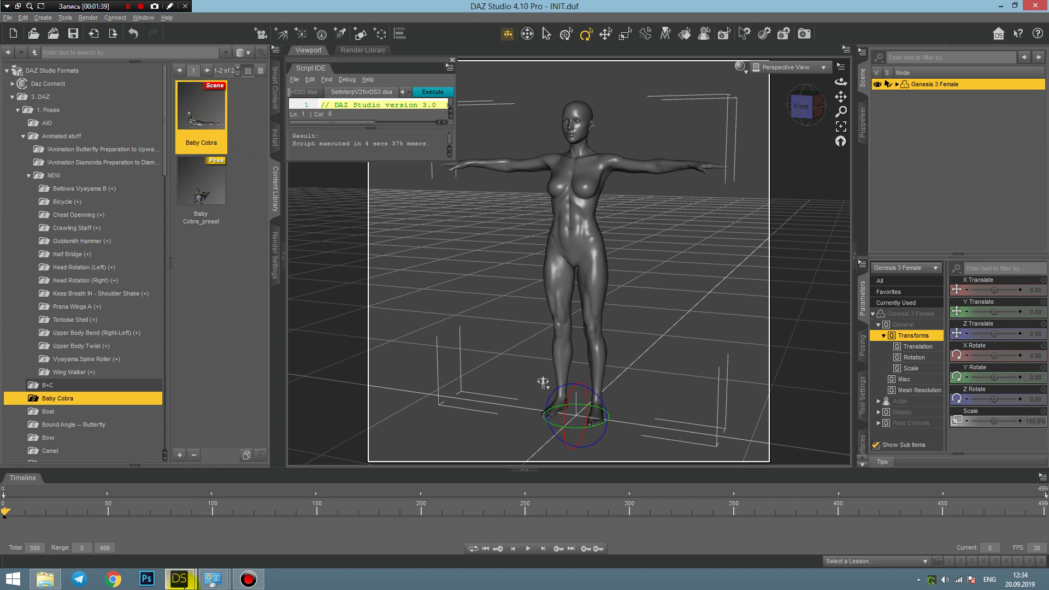
pyautogui.moveTo(184, 586)
pyautogui.click(216, 512)
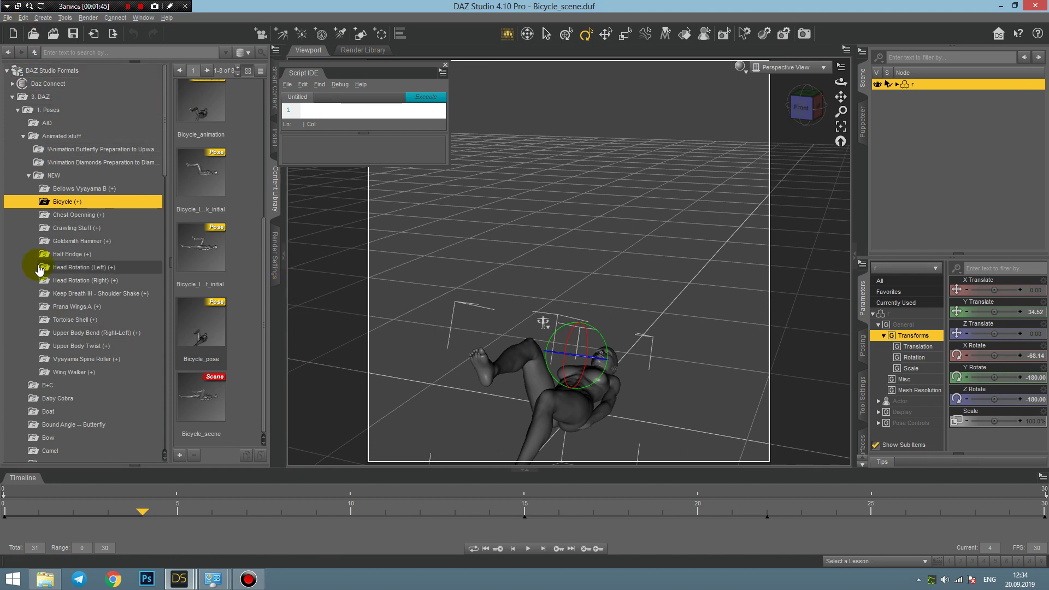
pyautogui.click(43, 386)
pyautogui.click(53, 399)
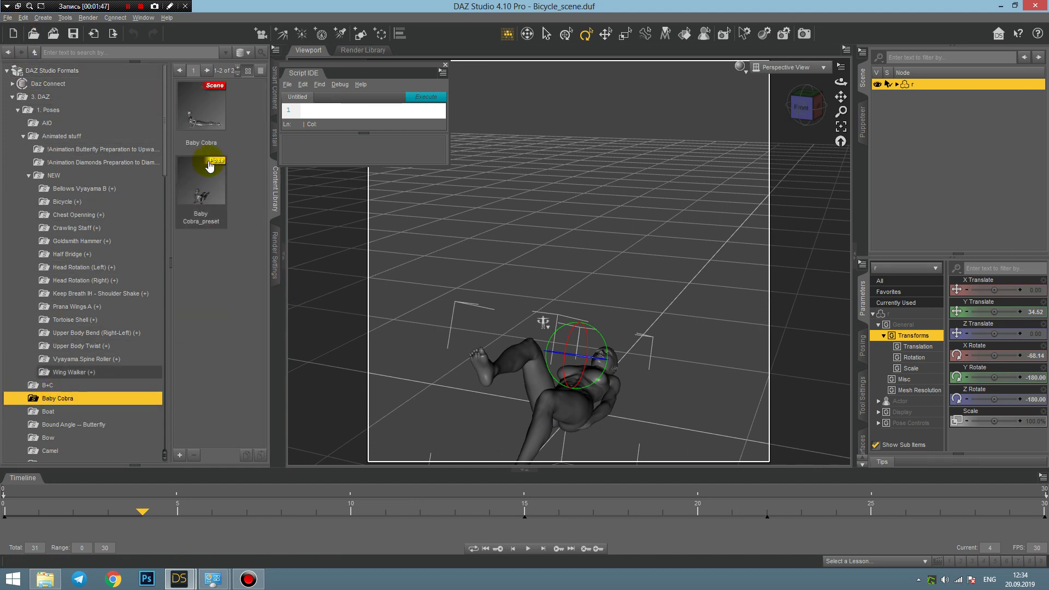
pyautogui.doubleClick(201, 114)
pyautogui.press('Return')
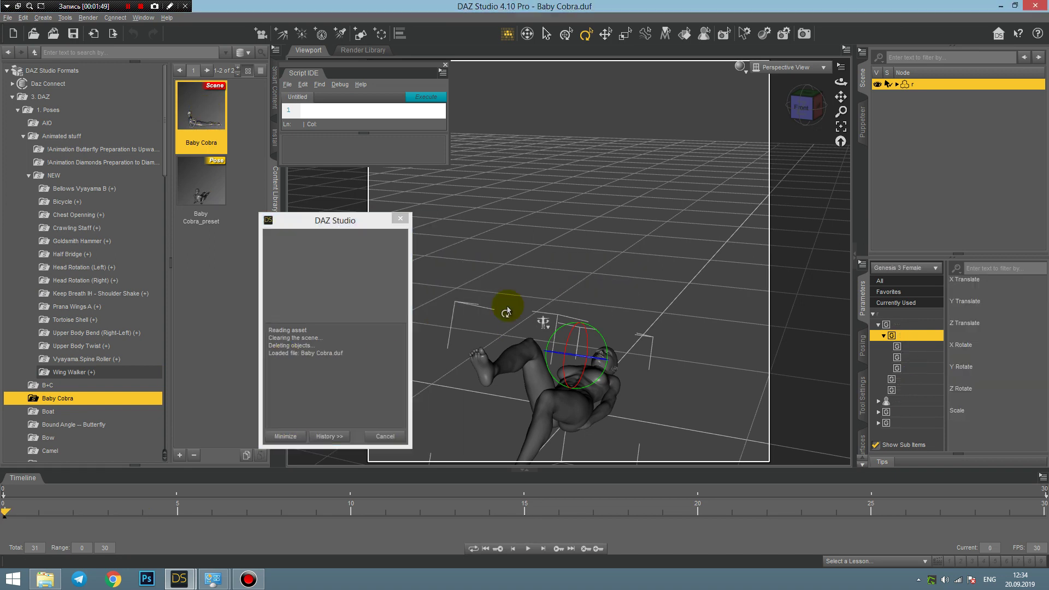
pyautogui.click(7, 17)
# Start saving a Pose Preset and browse to the 1. Poses/Baby Cobra folder
pyautogui.moveTo(33, 94)
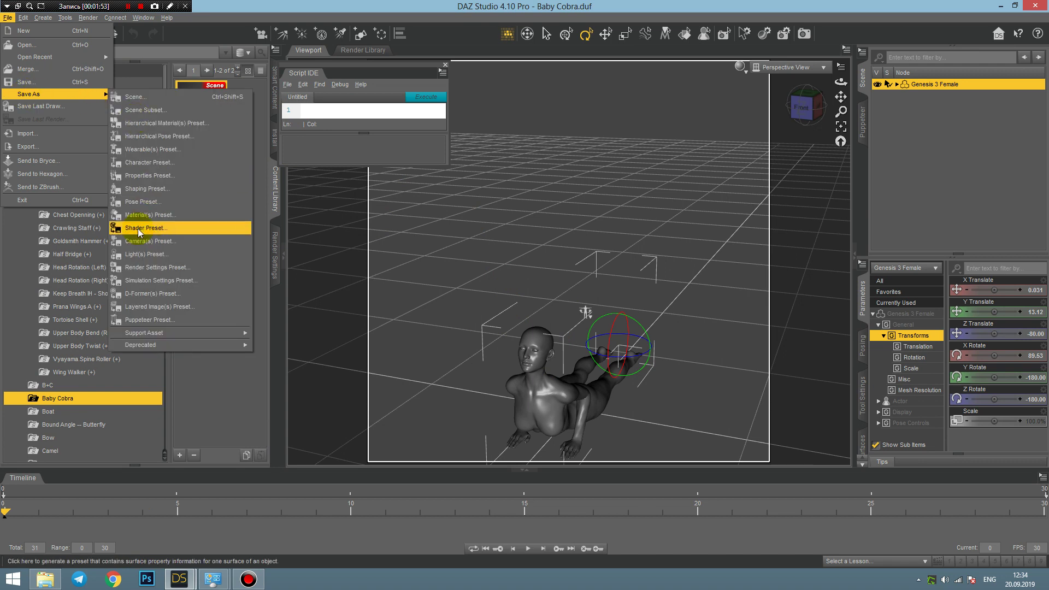
pyautogui.click(140, 202)
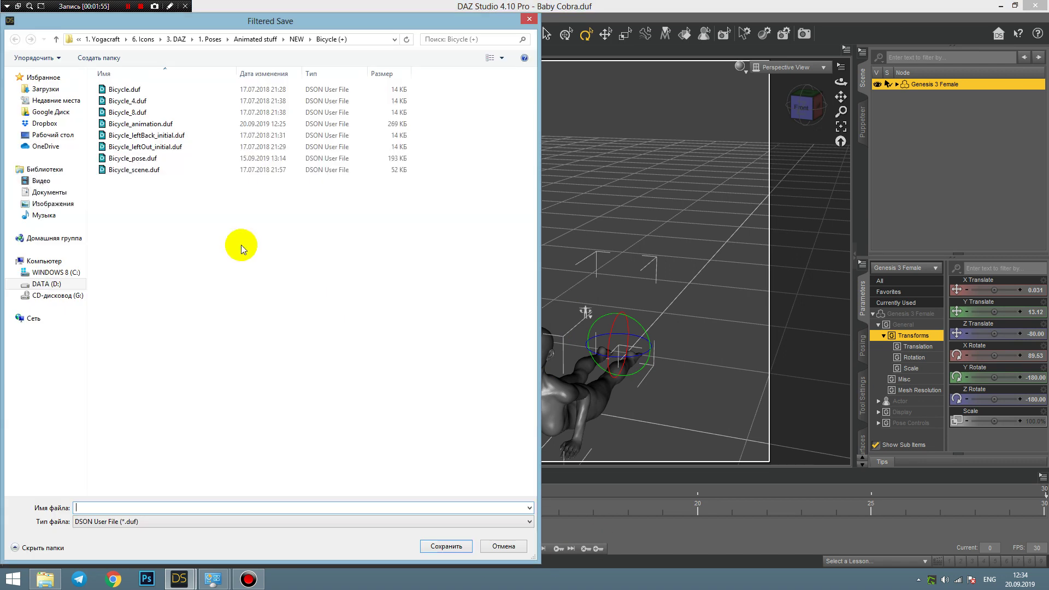
pyautogui.click(295, 40)
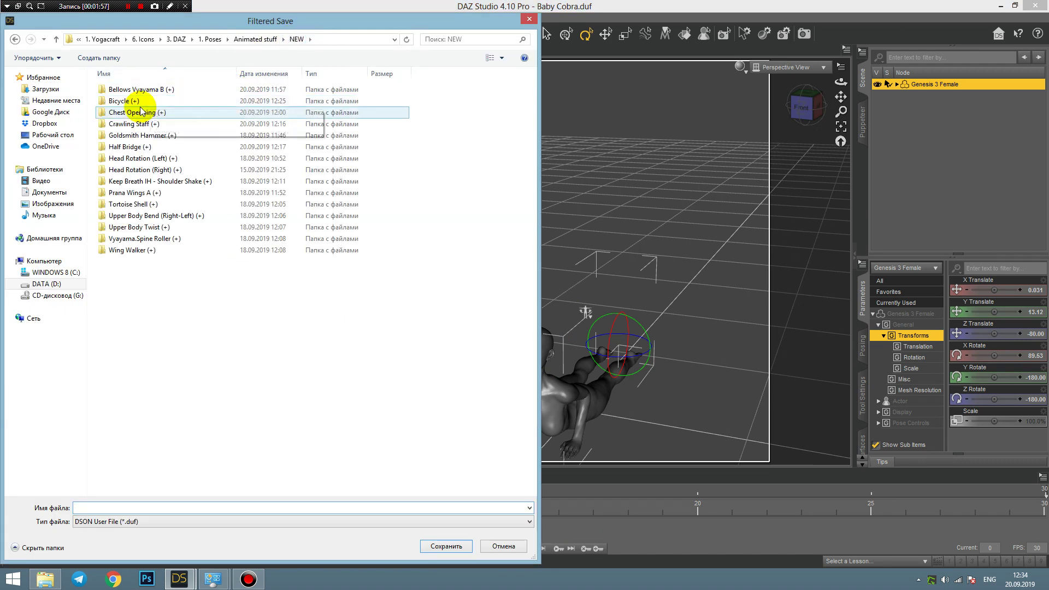
pyautogui.click(261, 40)
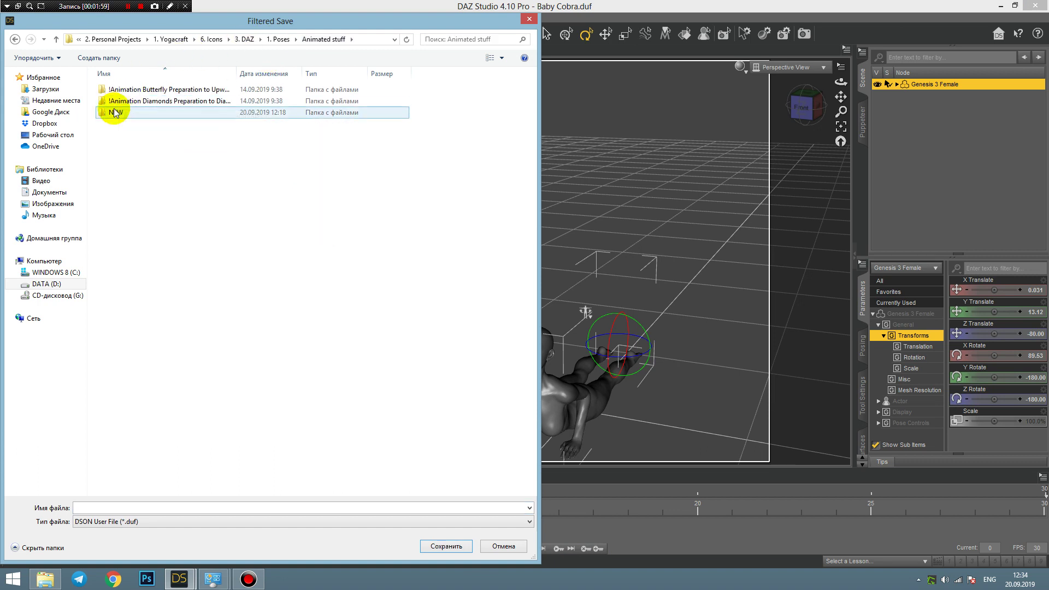
pyautogui.doubleClick(112, 112)
pyautogui.click(255, 39)
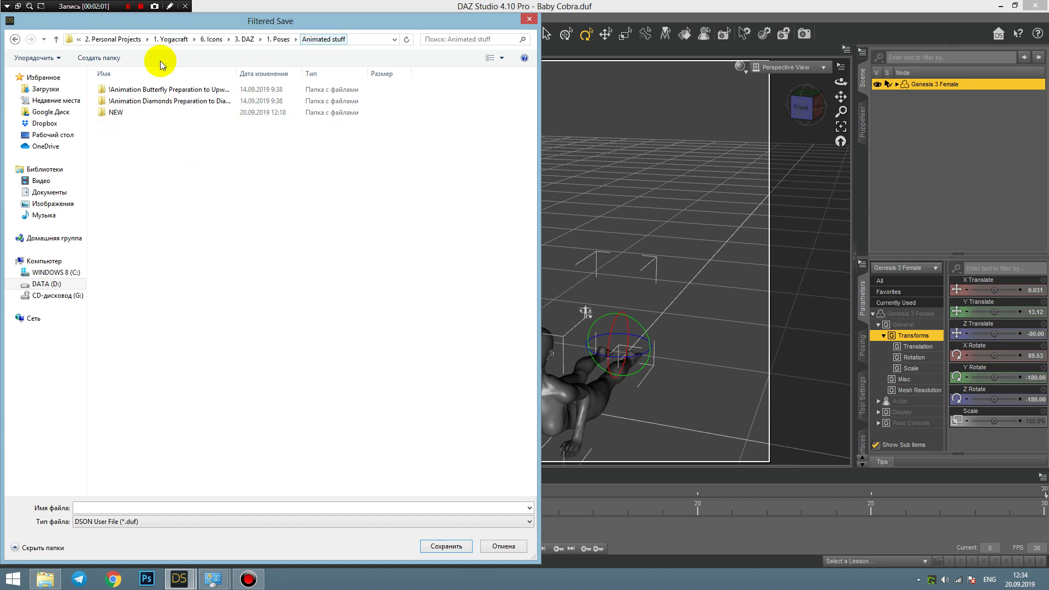
pyautogui.click(273, 40)
pyautogui.doubleClick(116, 124)
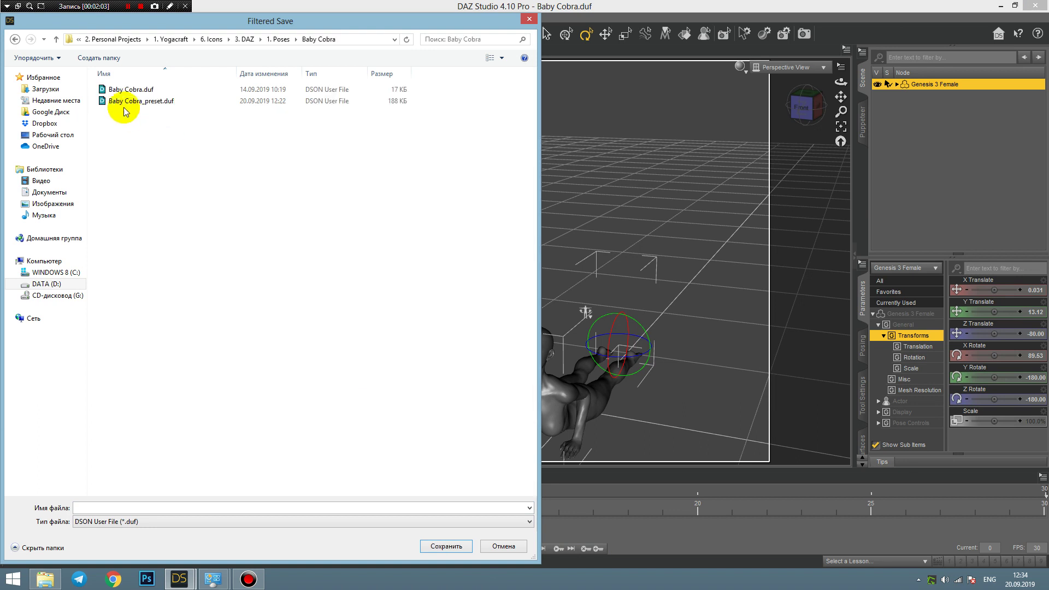
# Overwrite Baby Cobra_preset.duf, storing the current frame only
pyautogui.click(125, 101)
pyautogui.click(436, 545)
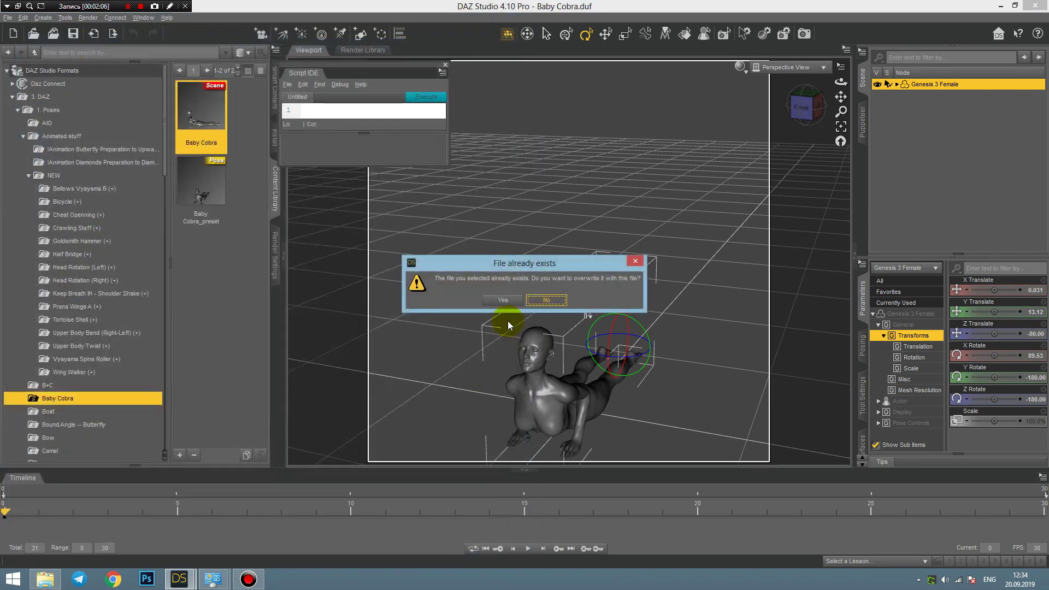
pyautogui.click(532, 300)
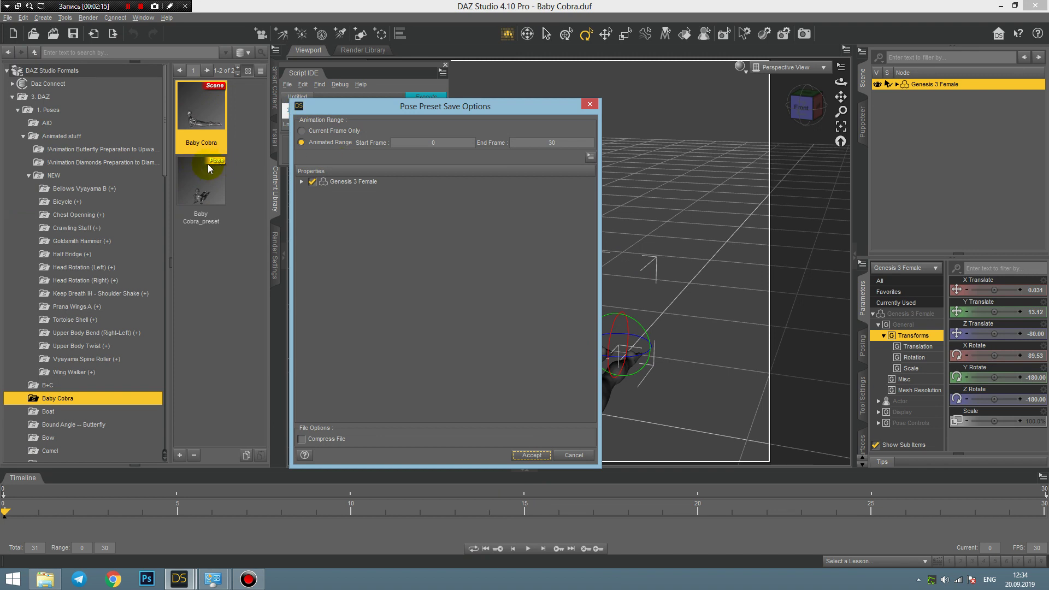
pyautogui.click(302, 130)
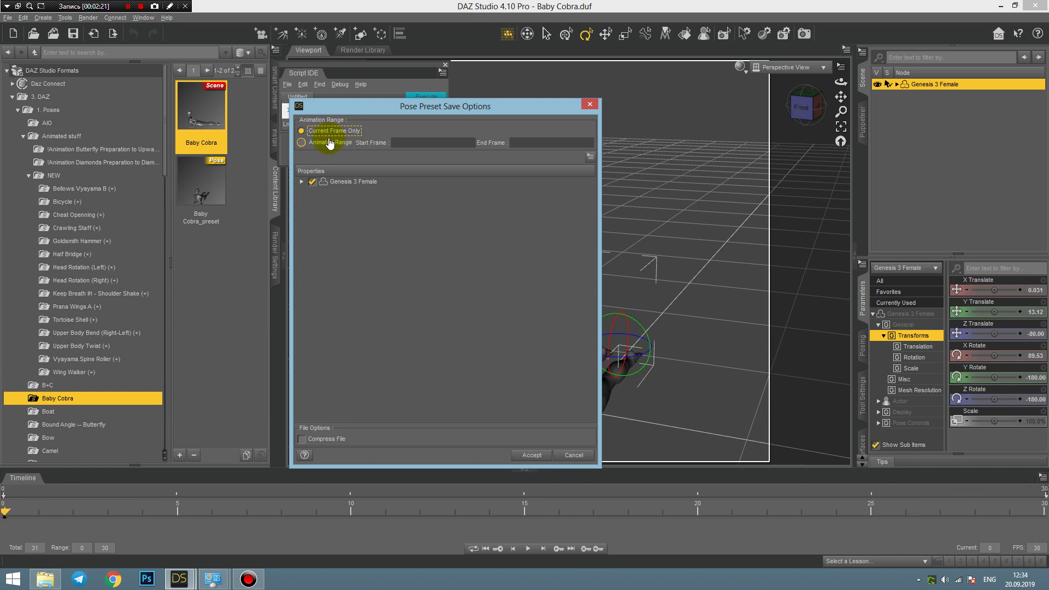
pyautogui.click(531, 456)
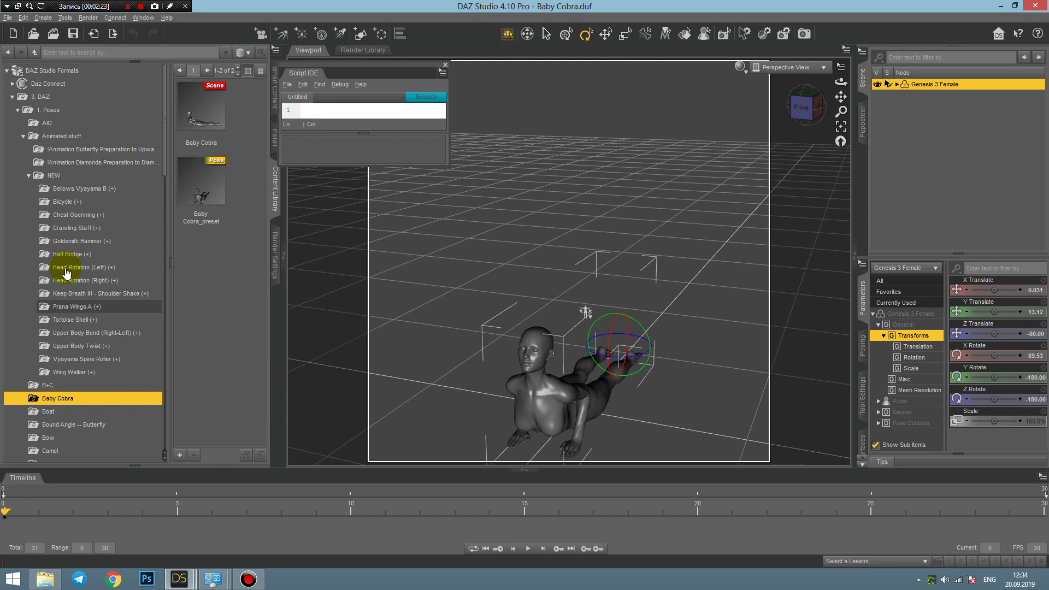
# Switch to the INIT scene window and refresh the Baby Cobra folder to list the new preset
pyautogui.moveTo(172, 583)
pyautogui.click(196, 525)
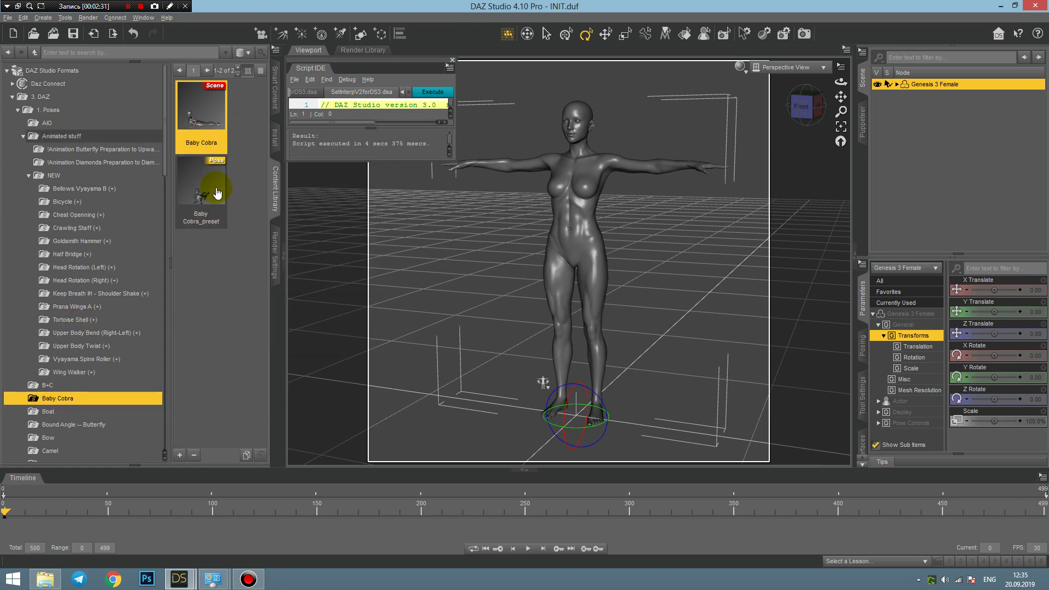
pyautogui.rightClick(48, 405)
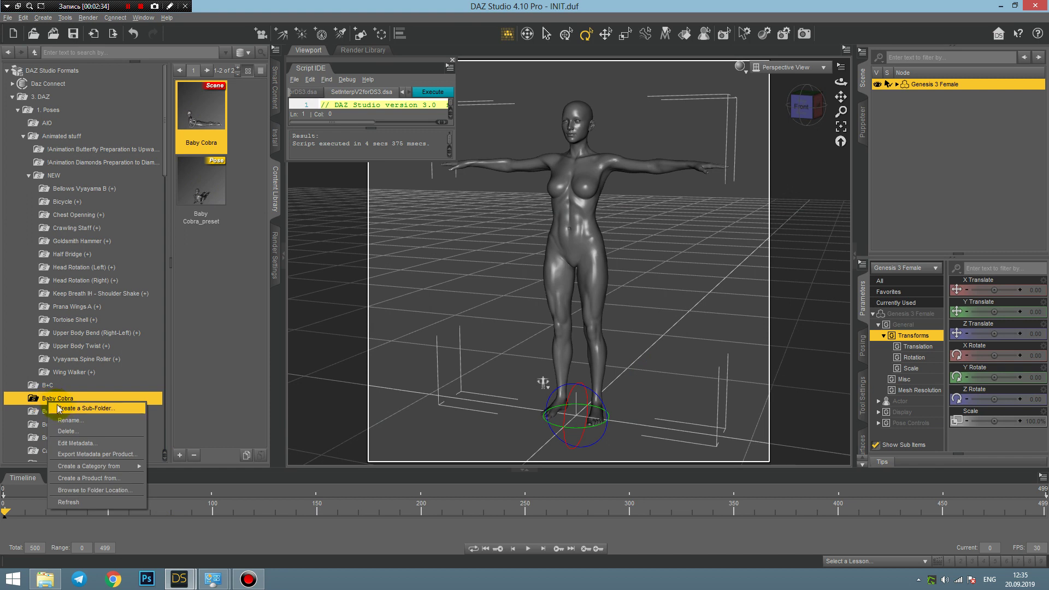
pyautogui.click(67, 503)
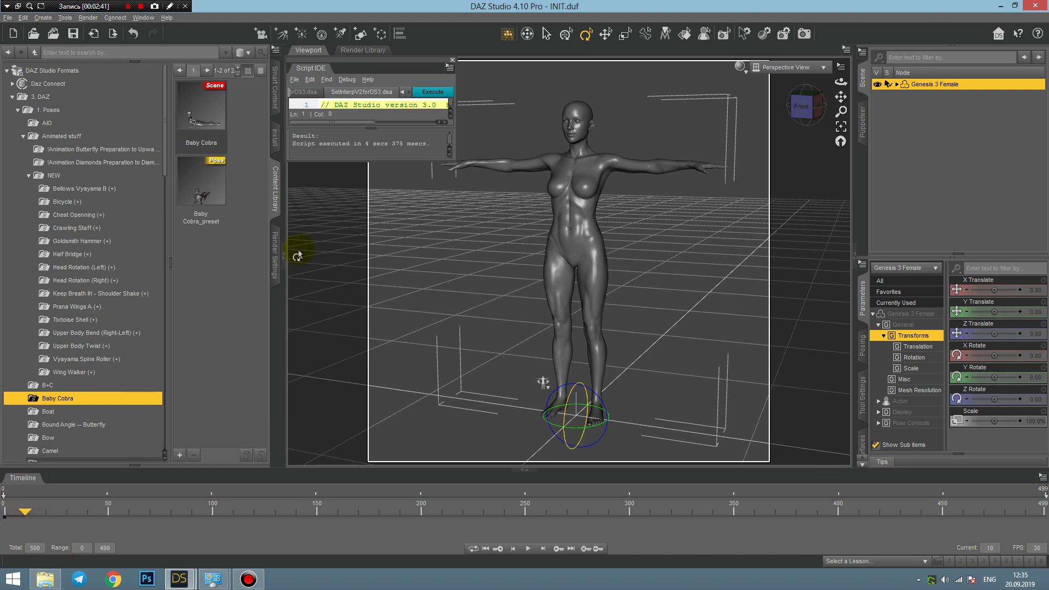
# Apply Baby Cobra_preset at frame 10 and Boat_preset near frame 20, then select the Bound Angle -- Butterfly folder
pyautogui.doubleClick(206, 194)
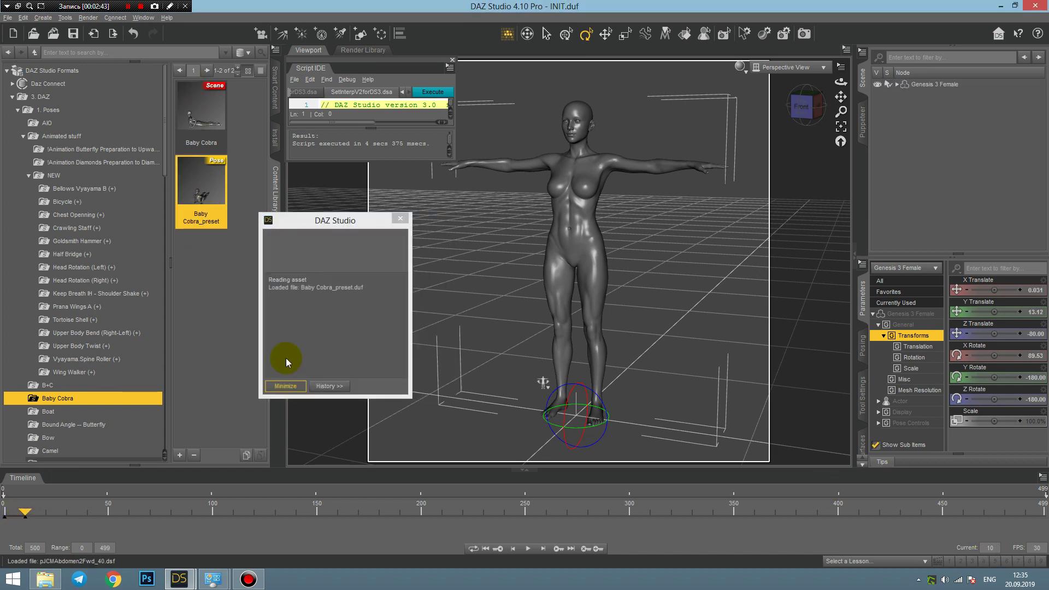
pyautogui.click(43, 424)
pyautogui.click(48, 411)
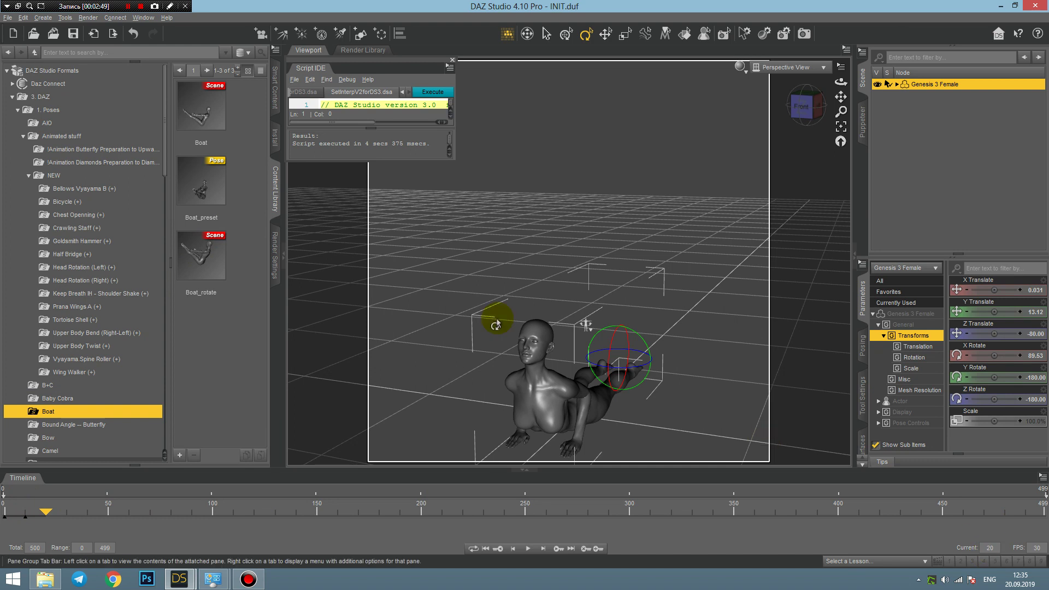
pyautogui.doubleClick(202, 192)
pyautogui.moveTo(46, 511); pyautogui.dragTo(51, 514)
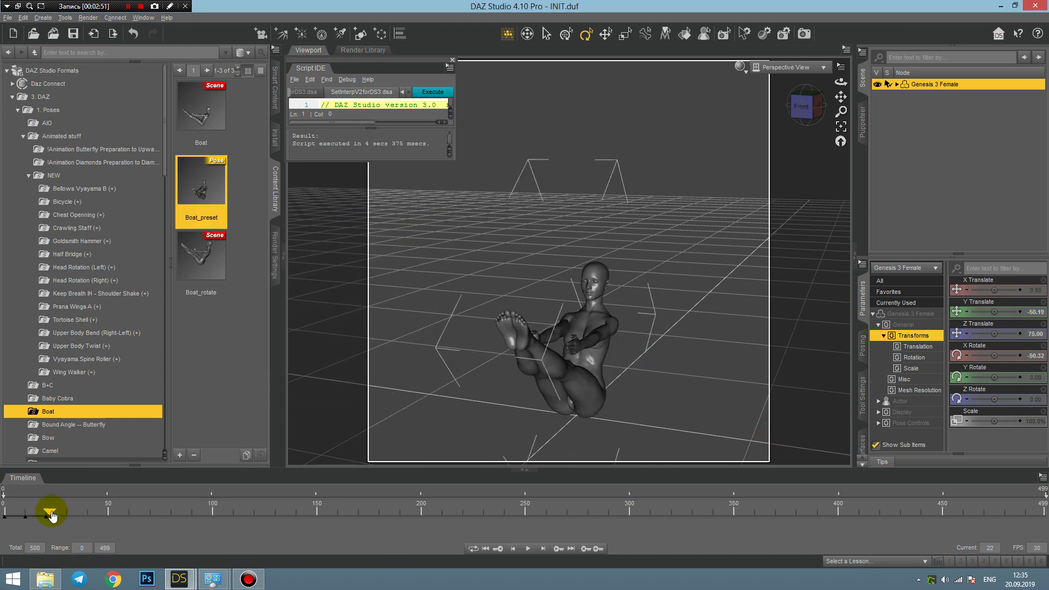
pyautogui.click(72, 425)
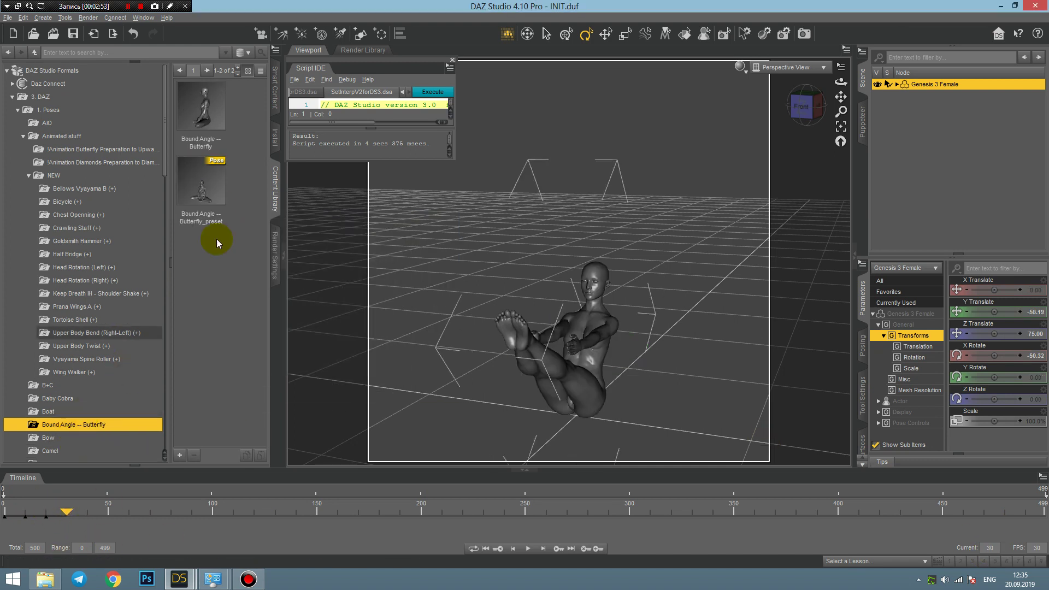
# Apply Bound Angle -- Butterfly_preset at frame 30, and scrub frames 25–31 to preview the transitions
pyautogui.moveTo(288, 363); pyautogui.dragTo(330, 326)
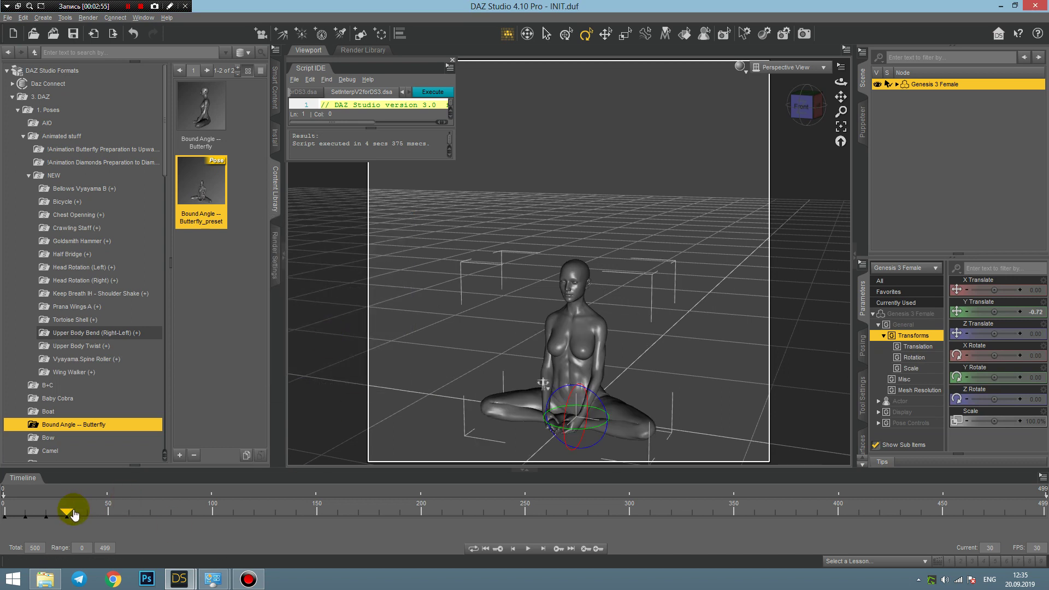
pyautogui.moveTo(63, 512)
pyautogui.mouseDown()
pyautogui.moveTo(23, 495)
pyautogui.moveTo(51, 503)
pyautogui.mouseUp()
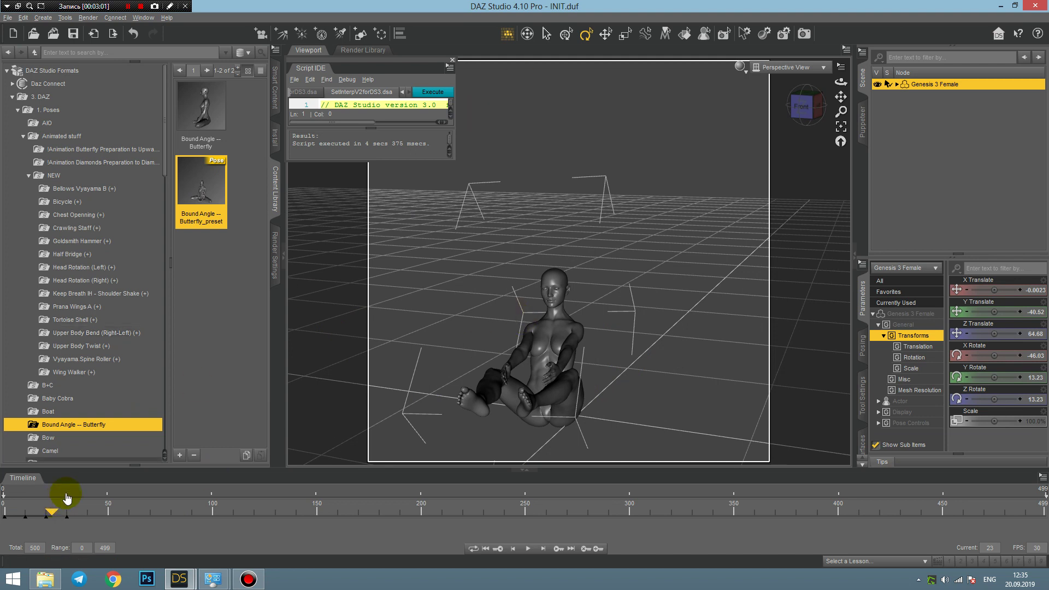
pyautogui.moveTo(50, 516)
pyautogui.mouseDown()
pyautogui.moveTo(67, 515)
pyautogui.moveTo(45, 518)
pyautogui.mouseUp()
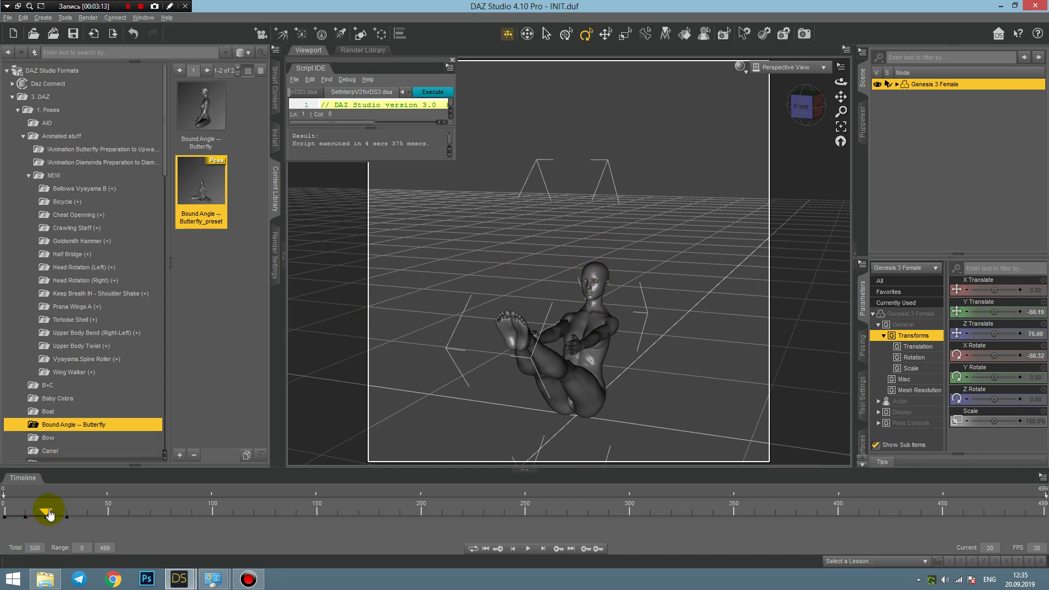
pyautogui.moveTo(49, 513)
pyautogui.mouseDown()
pyautogui.moveTo(65, 515)
pyautogui.moveTo(46, 516)
pyautogui.mouseUp()
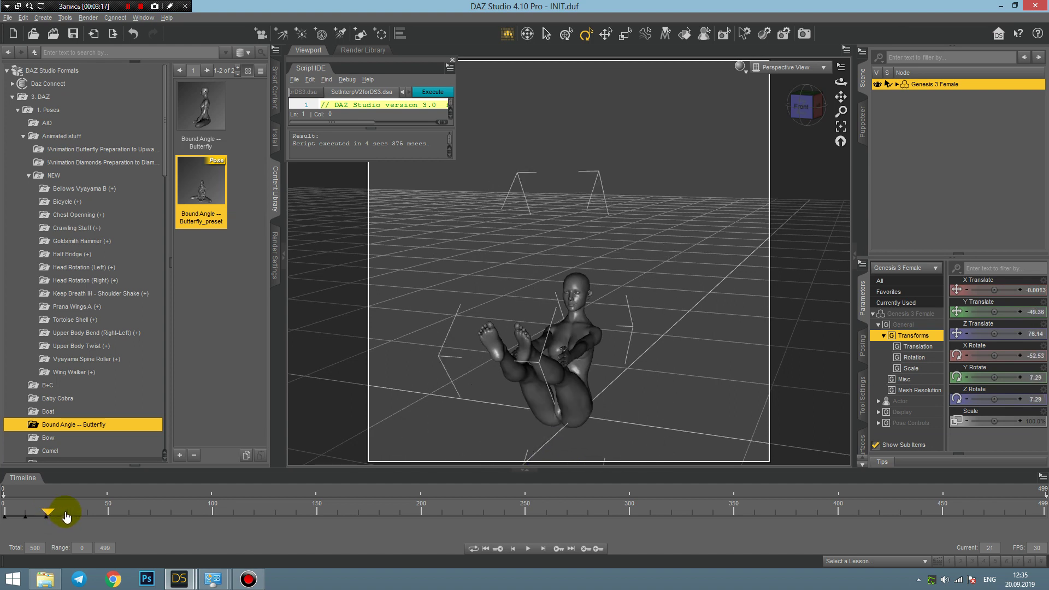
pyautogui.click(66, 517)
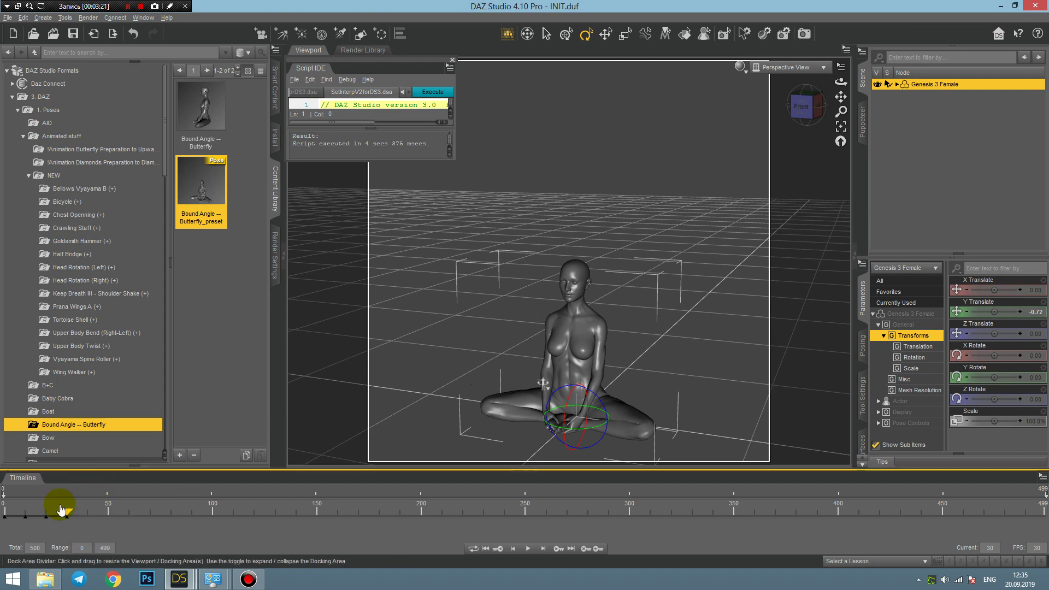
pyautogui.moveTo(65, 511)
pyautogui.mouseDown()
pyautogui.moveTo(37, 508)
pyautogui.moveTo(67, 512)
pyautogui.mouseUp()
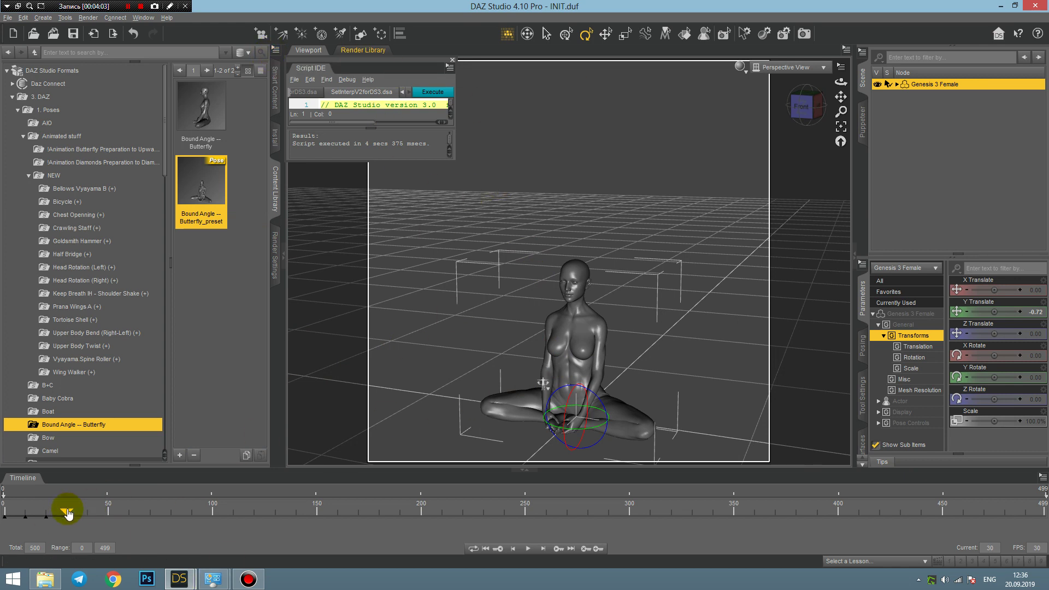
pyautogui.moveTo(68, 513)
pyautogui.mouseDown()
pyautogui.moveTo(54, 513)
pyautogui.moveTo(67, 512)
pyautogui.mouseUp()
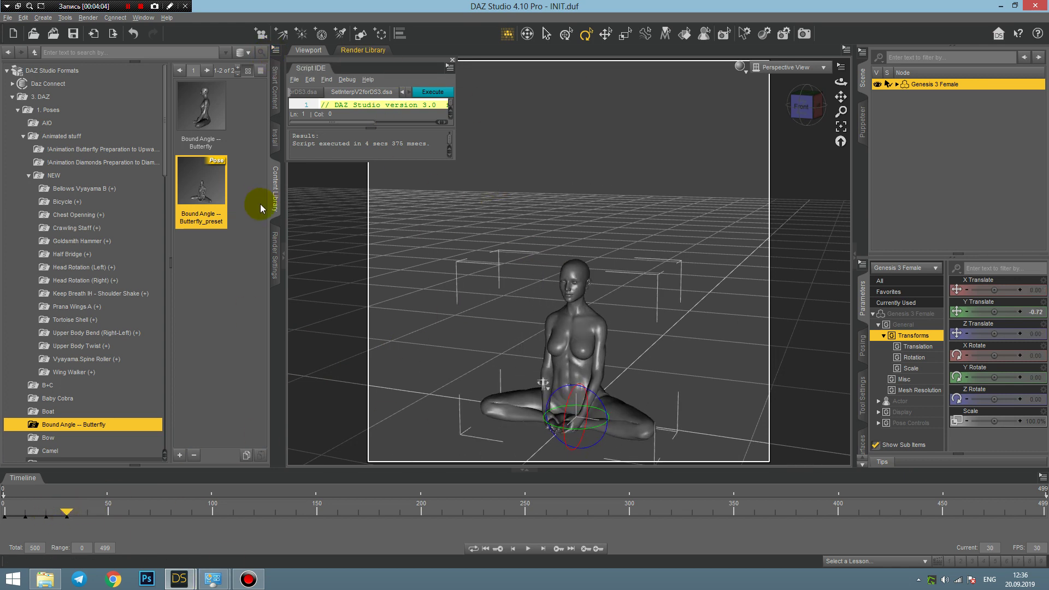
# Show the Script IDE pane from Window > Panes (Tabs)
pyautogui.click(146, 20)
pyautogui.moveTo(148, 29)
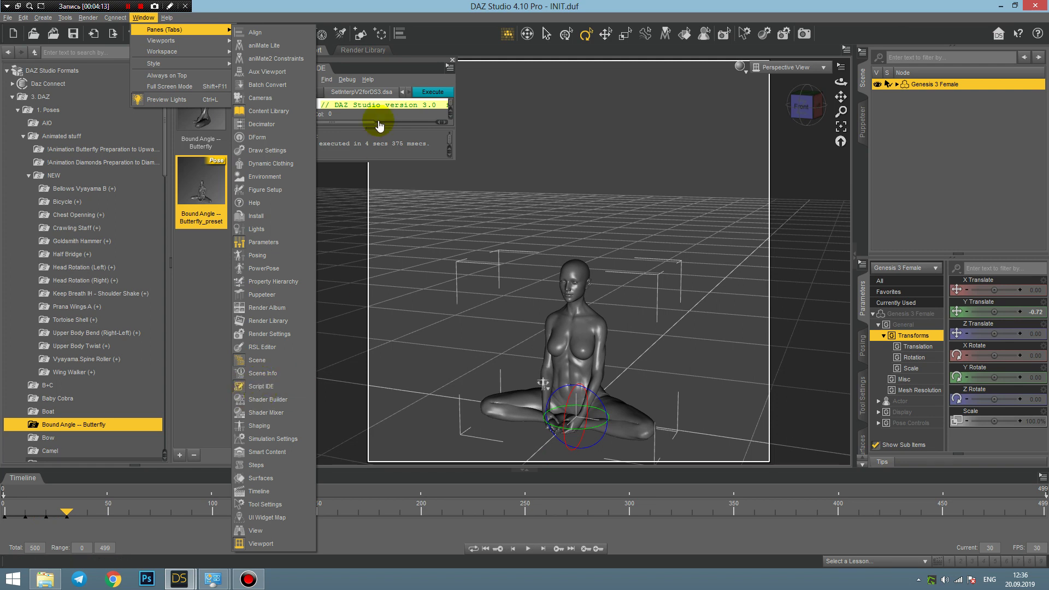
pyautogui.click(381, 57)
pyautogui.moveTo(368, 60); pyautogui.dragTo(371, 59)
# Open the SetInterpV2forDS3.dsa script in the Script IDE
pyautogui.click(300, 80)
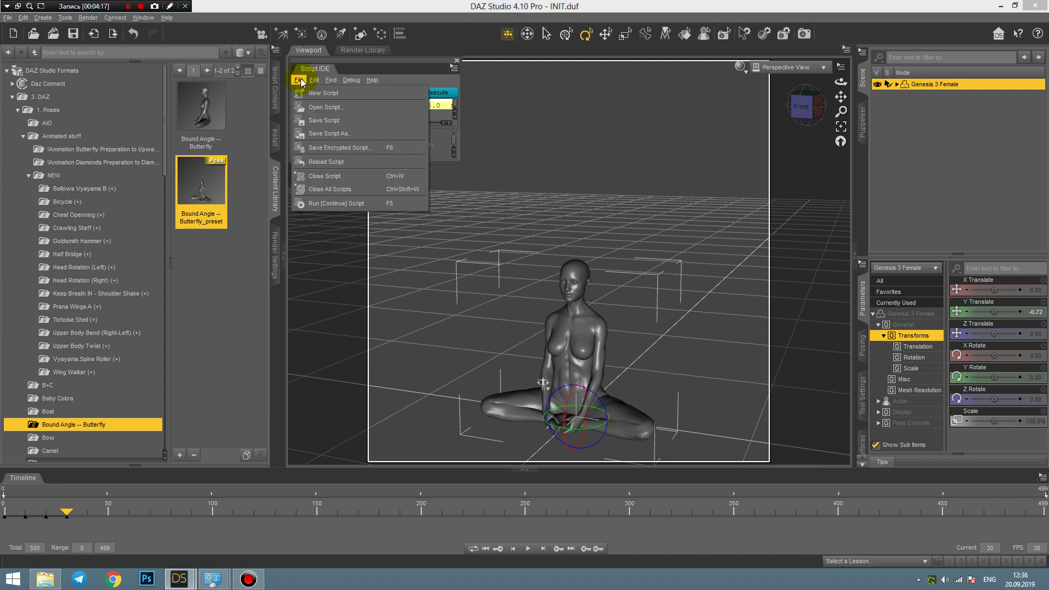
pyautogui.click(326, 107)
pyautogui.click(418, 127)
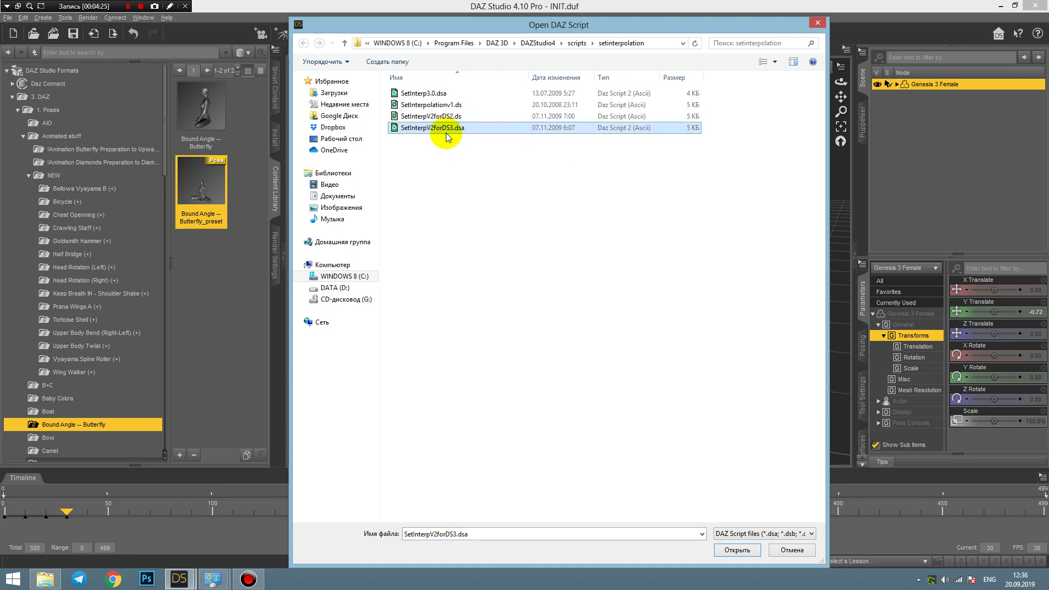
pyautogui.doubleClick(445, 129)
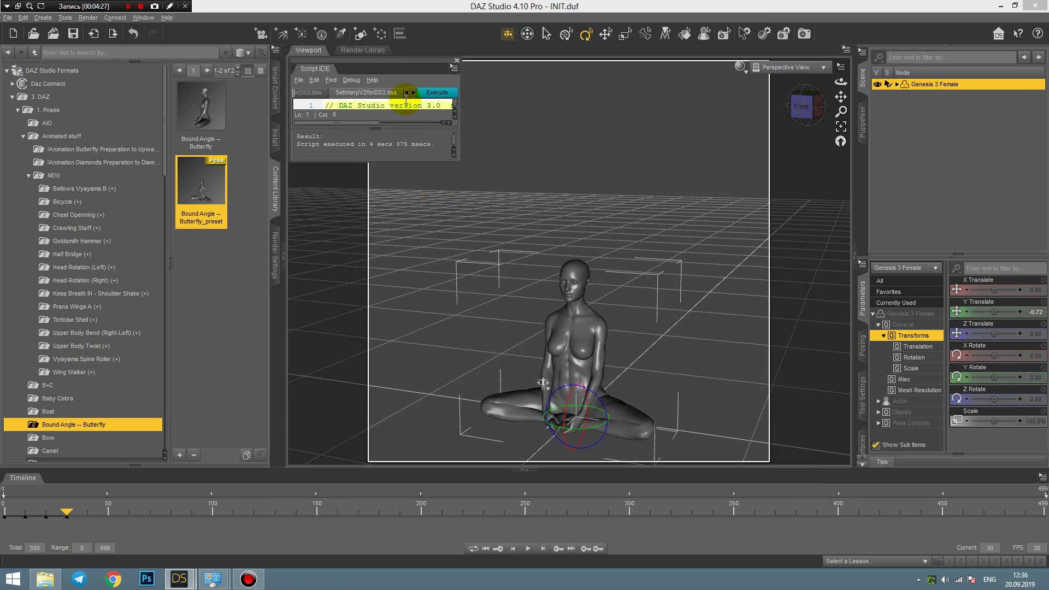
# Run SetInterpV2forDS3.dsa with Animation Range and CONSTANT_INTERP on the figure's keys
pyautogui.click(440, 94)
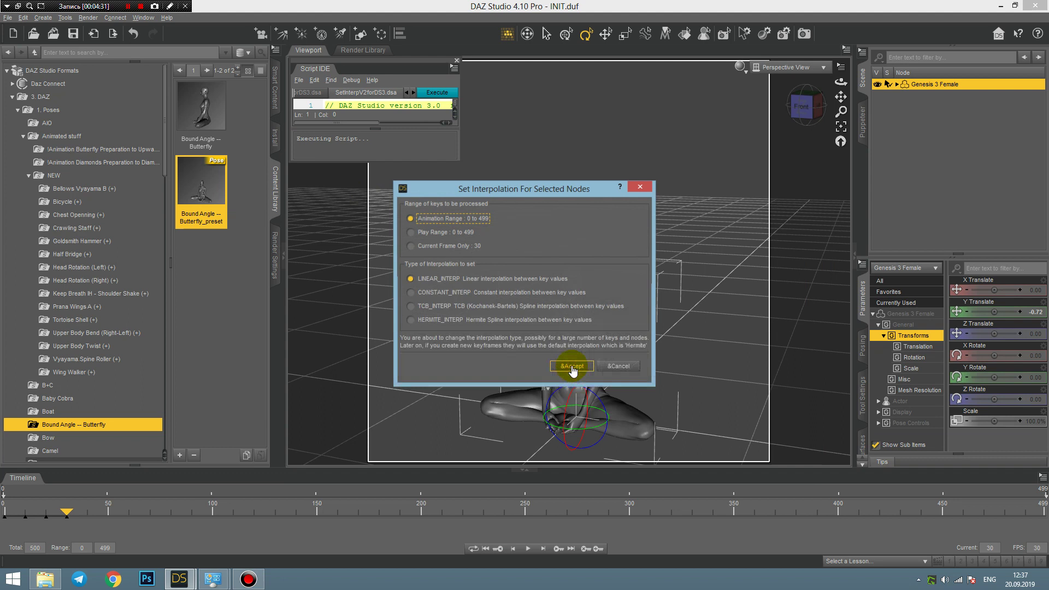
pyautogui.click(418, 220)
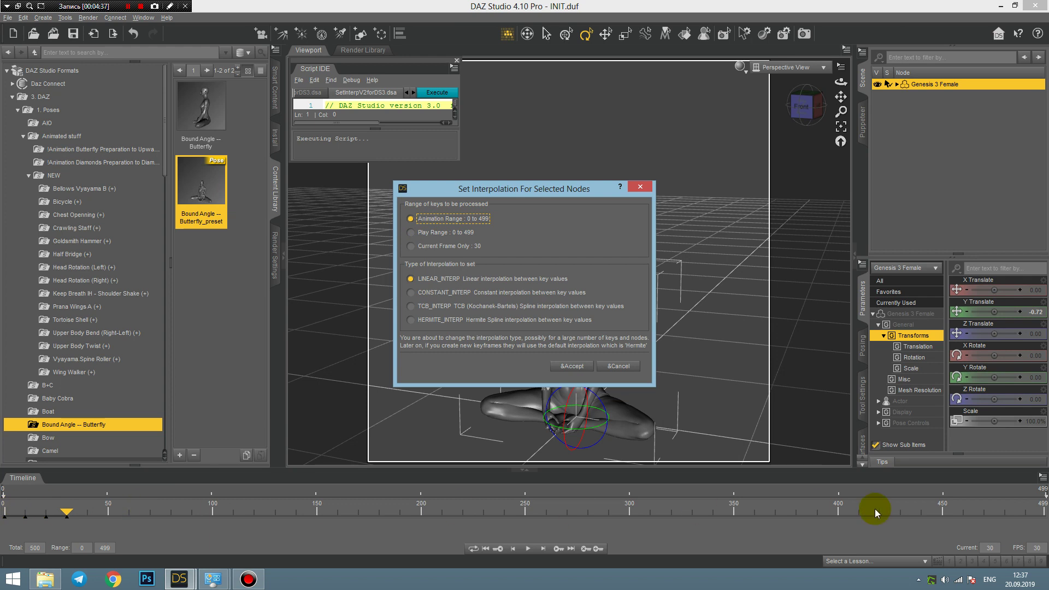
pyautogui.click(418, 295)
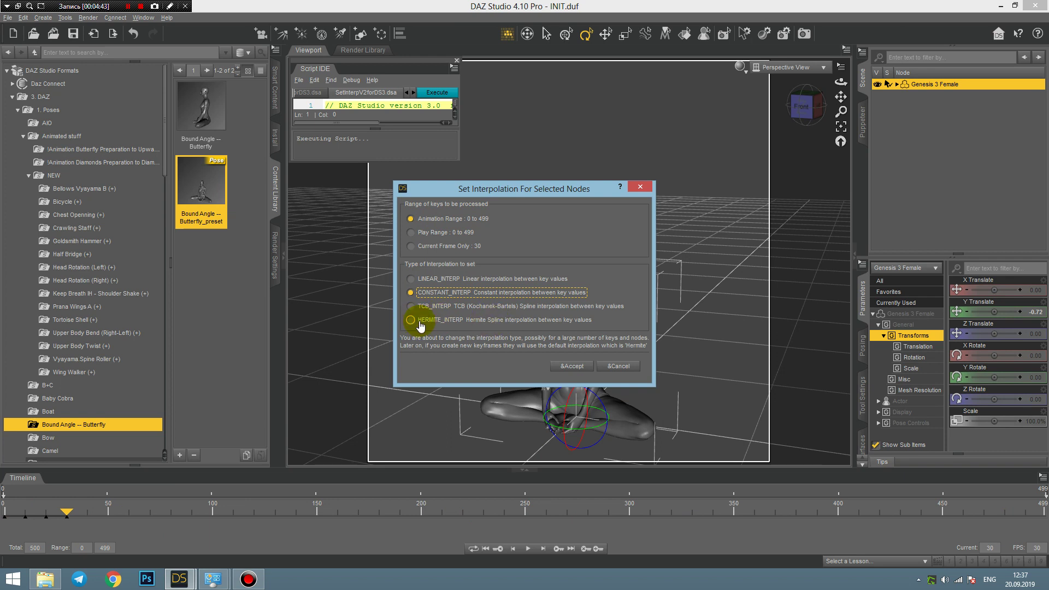
pyautogui.click(577, 367)
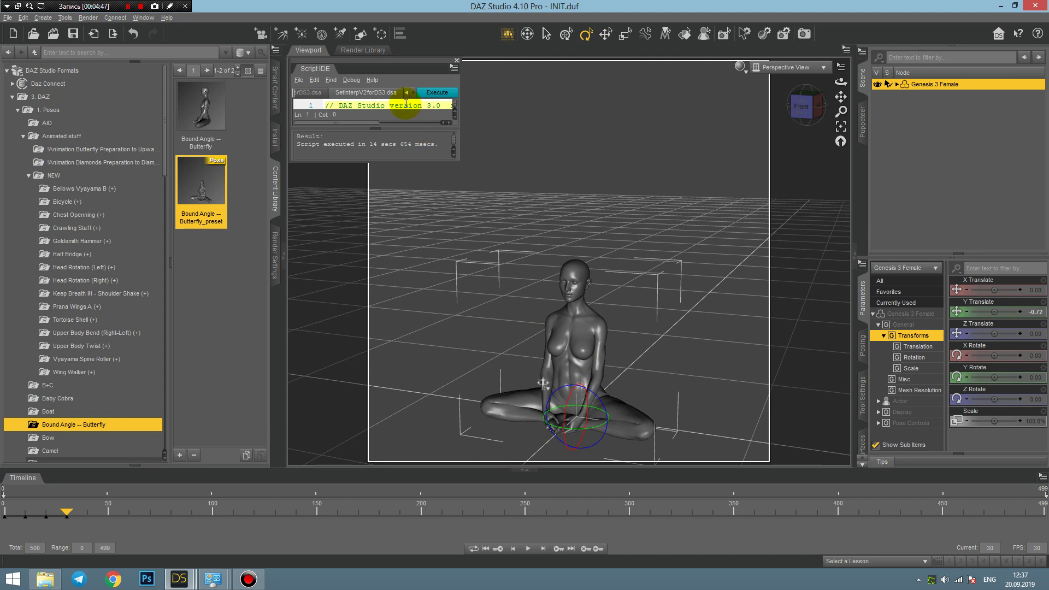
# Check the animation, then select every node of Genesis 3 Female
pyautogui.moveTo(69, 512); pyautogui.dragTo(39, 511)
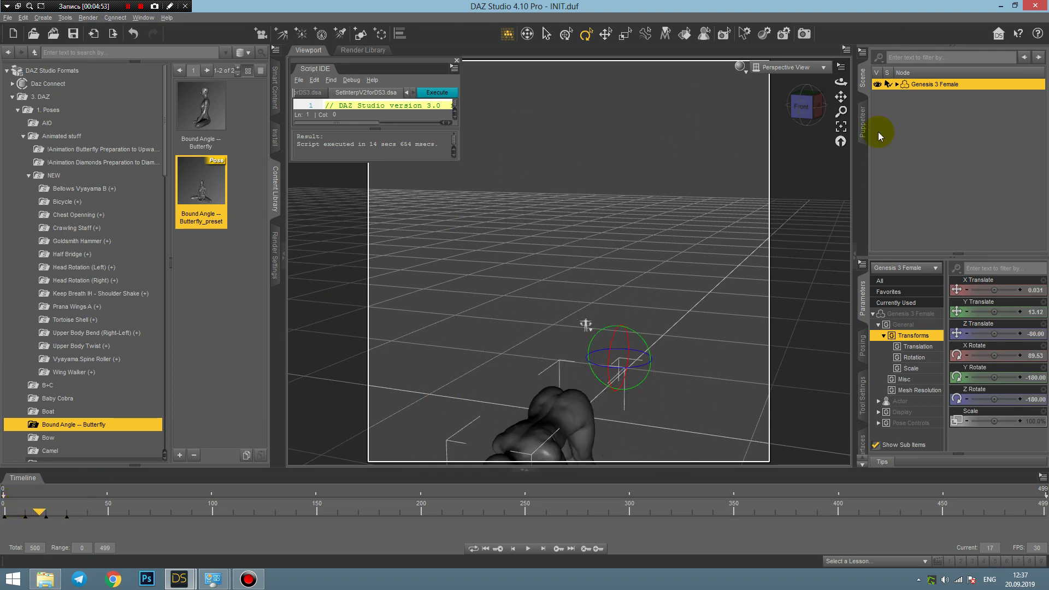
pyautogui.rightClick(913, 85)
pyautogui.moveTo(929, 95)
pyautogui.click(879, 100)
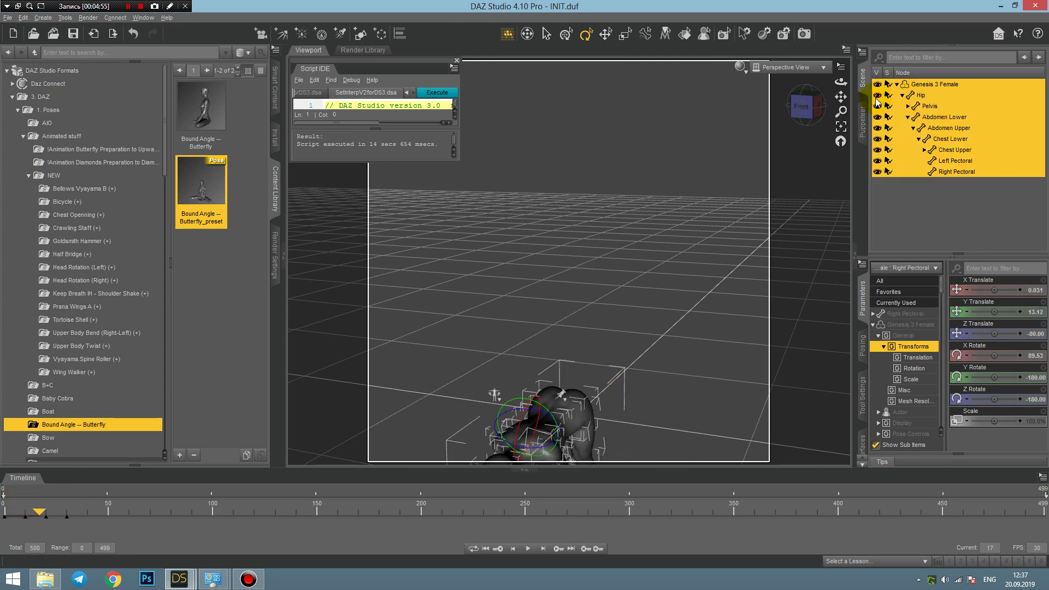
# Rerun the script on all nodes with Animation Range and CONSTANT_INTERP, then scrub the timeline
pyautogui.click(437, 92)
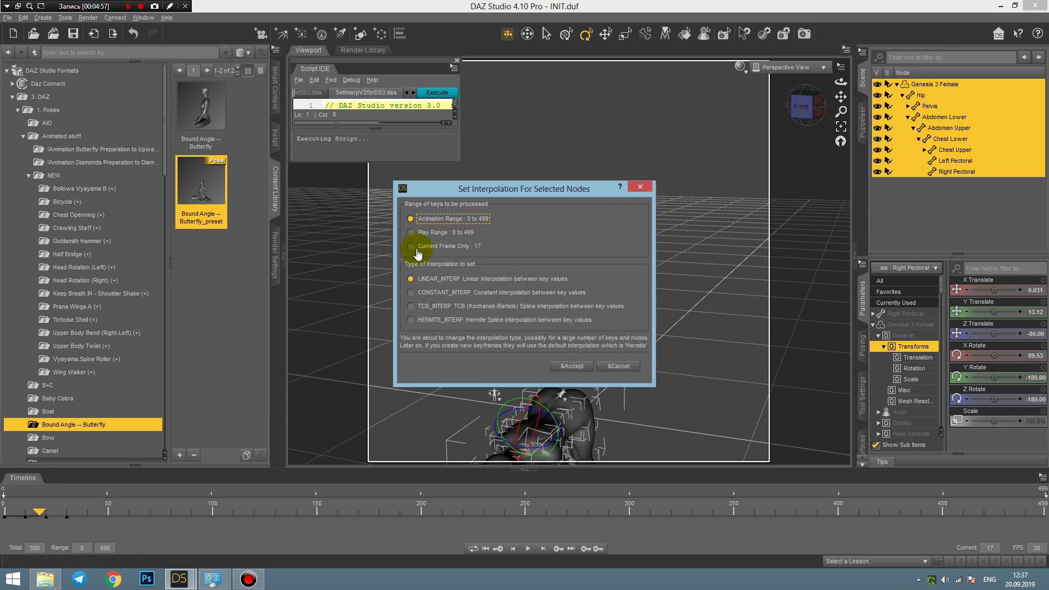
pyautogui.click(413, 234)
pyautogui.click(410, 218)
pyautogui.click(410, 293)
pyautogui.click(562, 368)
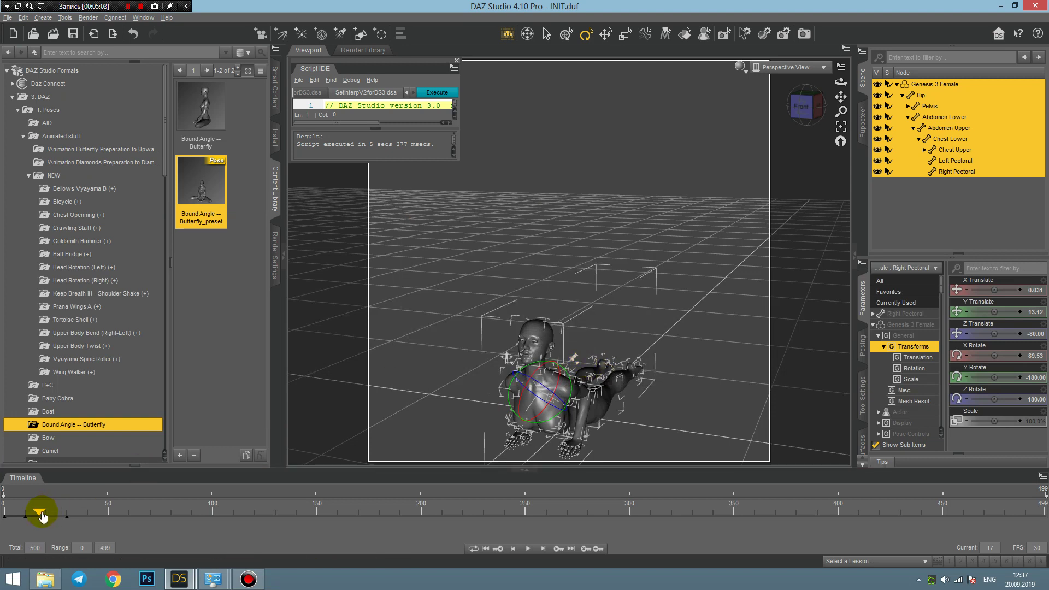
pyautogui.moveTo(41, 514); pyautogui.dragTo(78, 510)
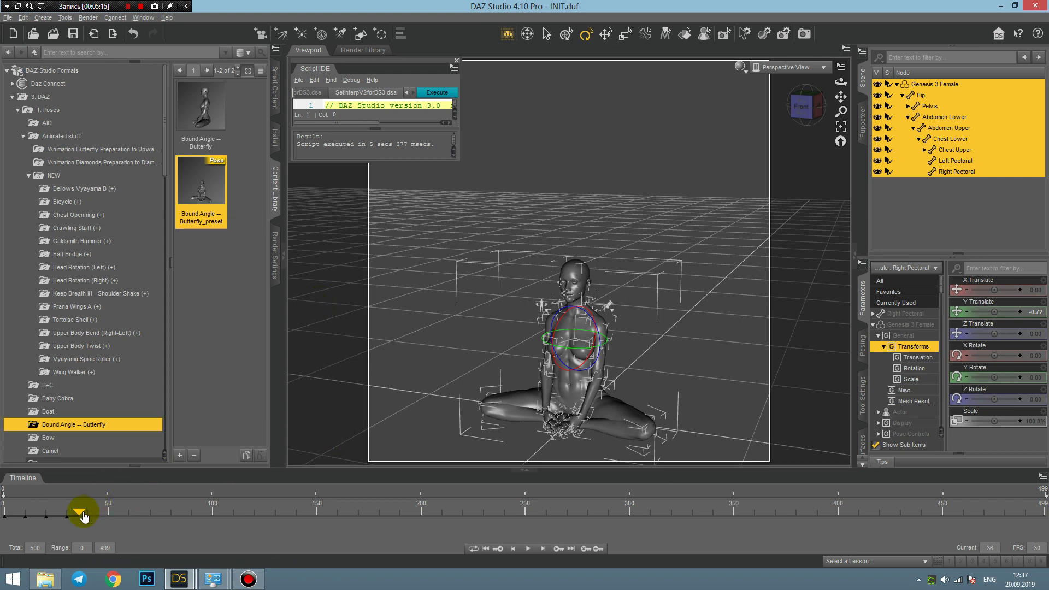
pyautogui.moveTo(80, 513); pyautogui.dragTo(213, 517)
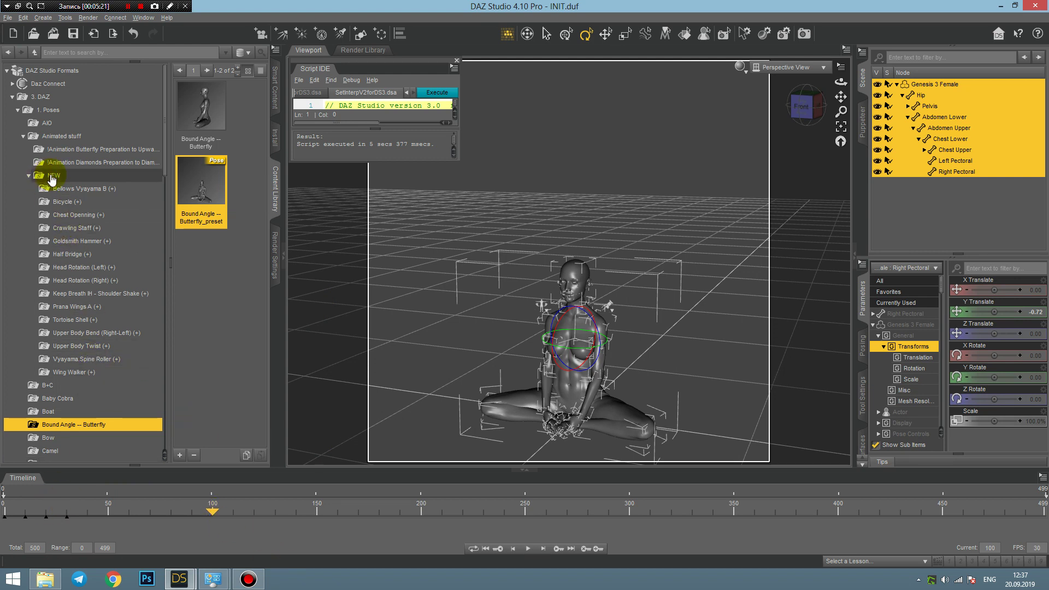
# In the Baby Cobra window, load Bellows Vyayama B.duf from its (+) folder, discarding unsaved changes
pyautogui.click(77, 188)
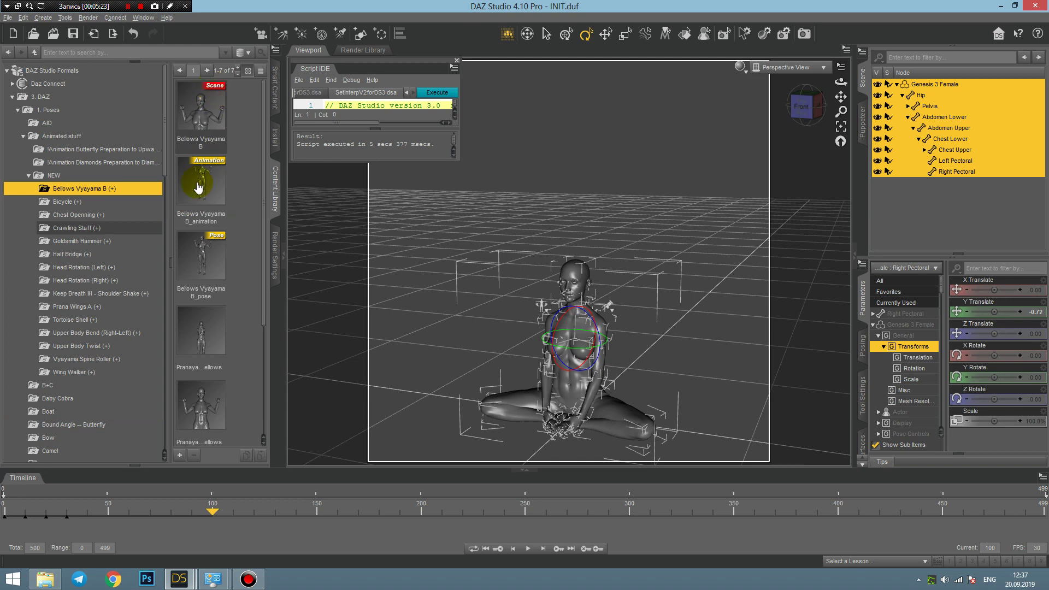
pyautogui.moveTo(199, 113)
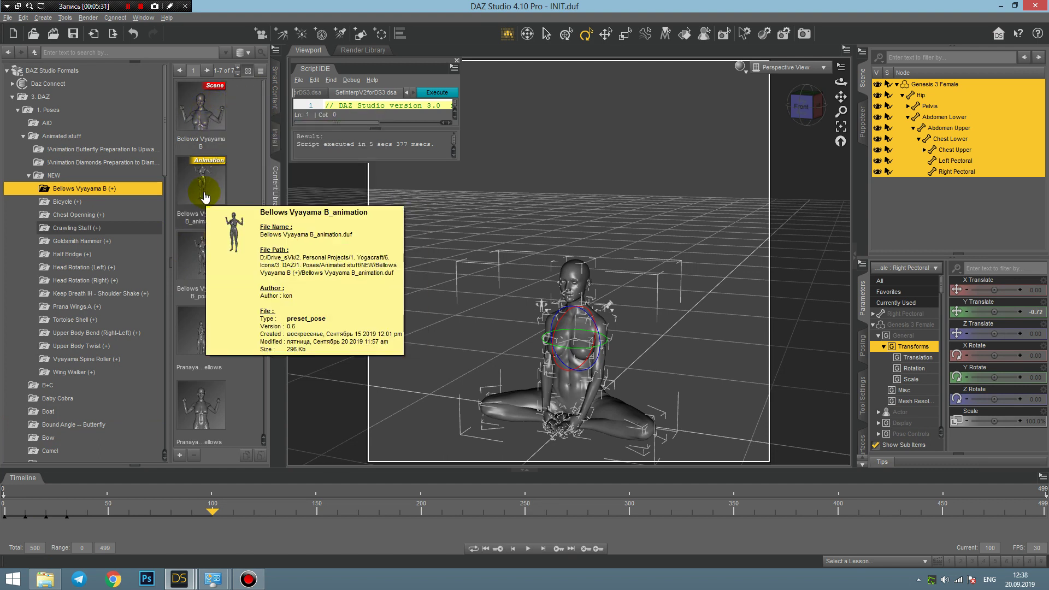
pyautogui.moveTo(179, 577)
pyautogui.click(284, 530)
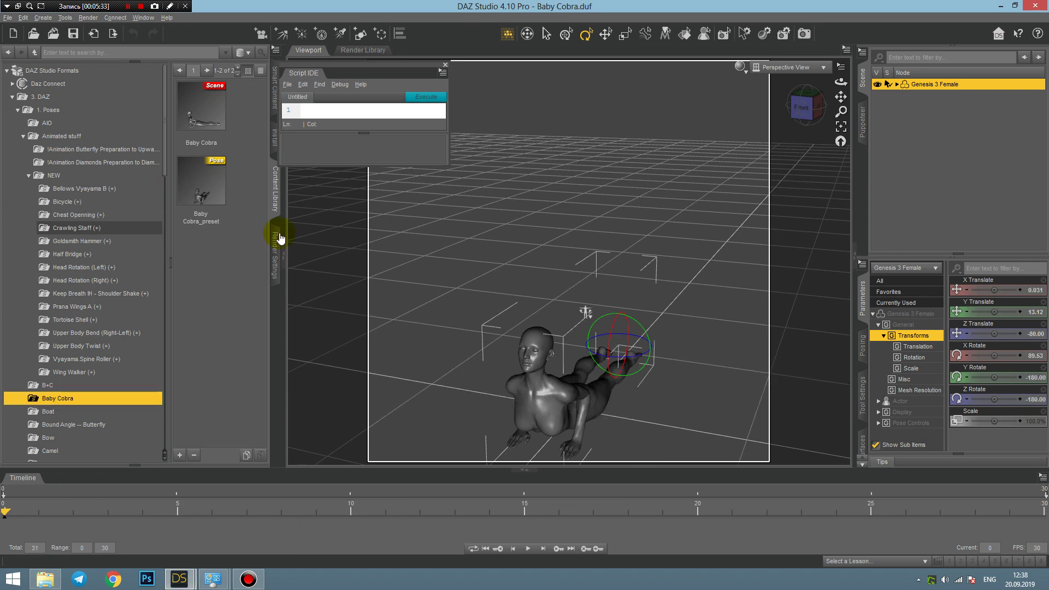
pyautogui.click(73, 189)
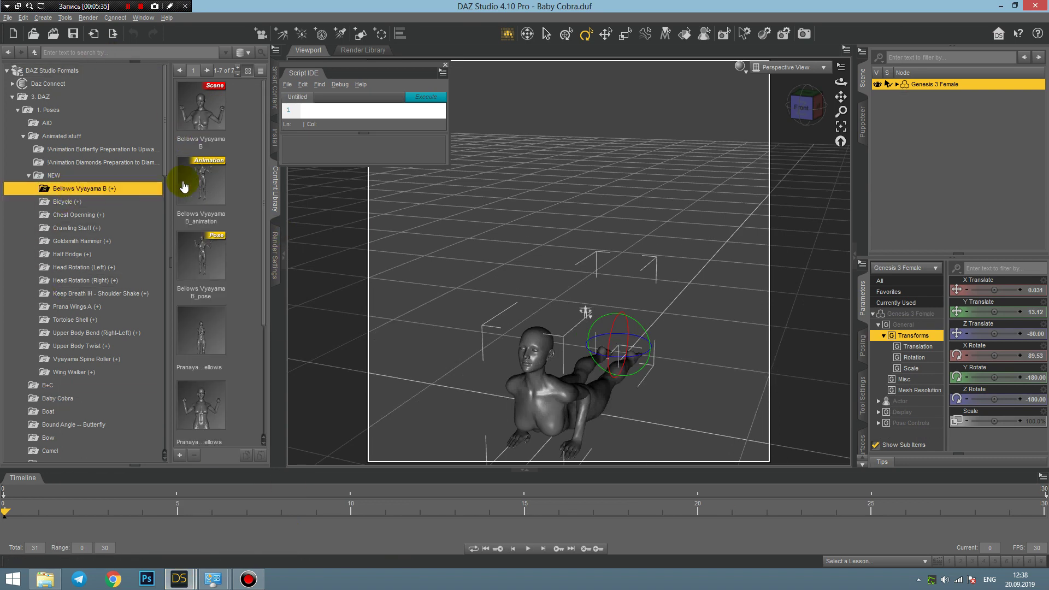
pyautogui.moveTo(481, 305); pyautogui.dragTo(524, 305)
pyautogui.click(527, 292)
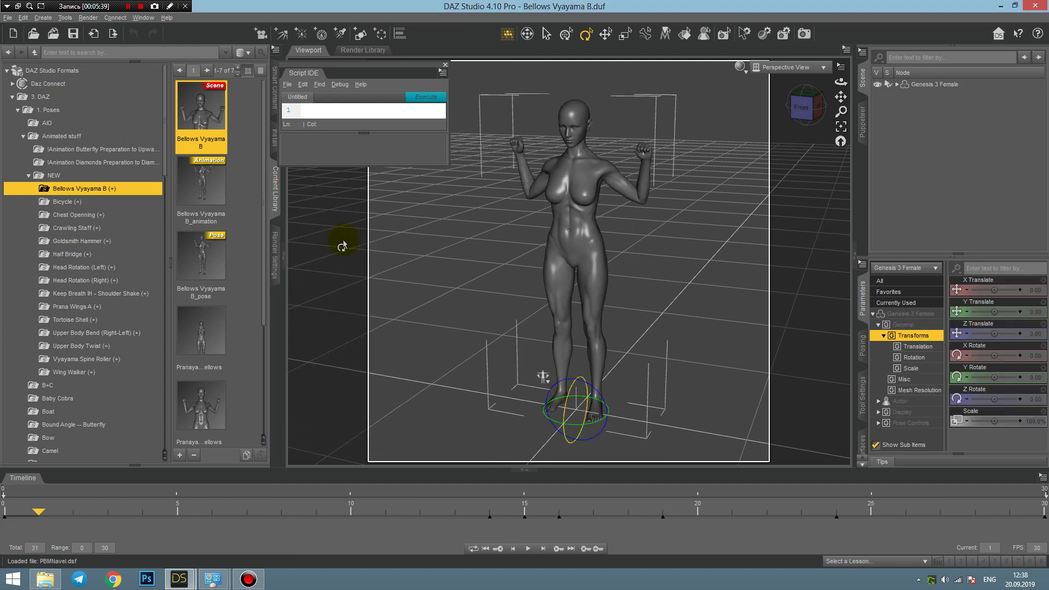
# Save a pose preset over Animated stuff/NEW/Bellows Vyayama B (+)/Bellows Vyayama B_animation.duf
pyautogui.click(8, 18)
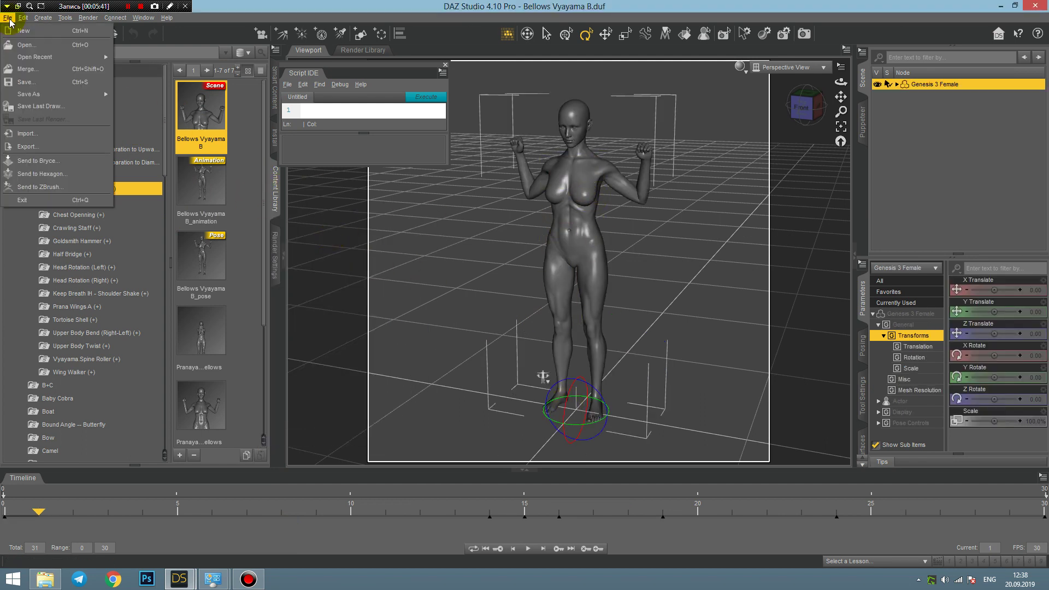
pyautogui.moveTo(24, 98)
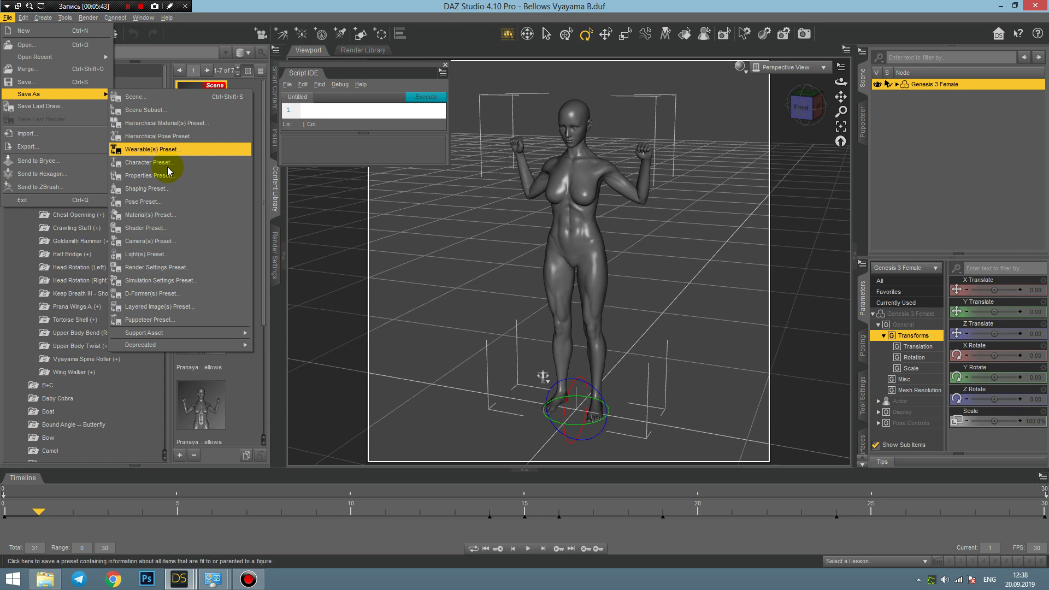
pyautogui.click(162, 202)
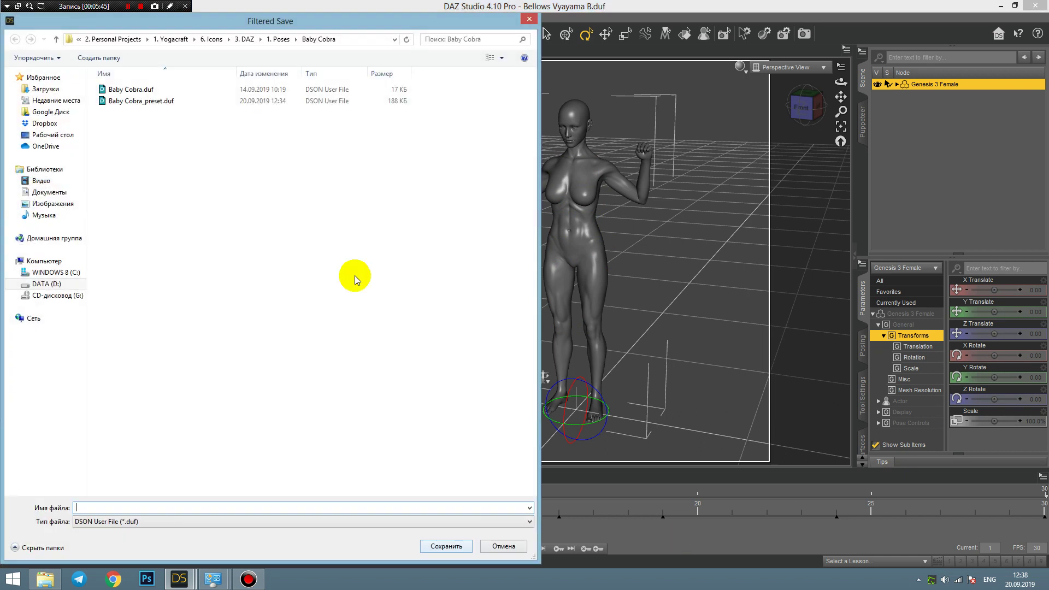
pyautogui.click(281, 40)
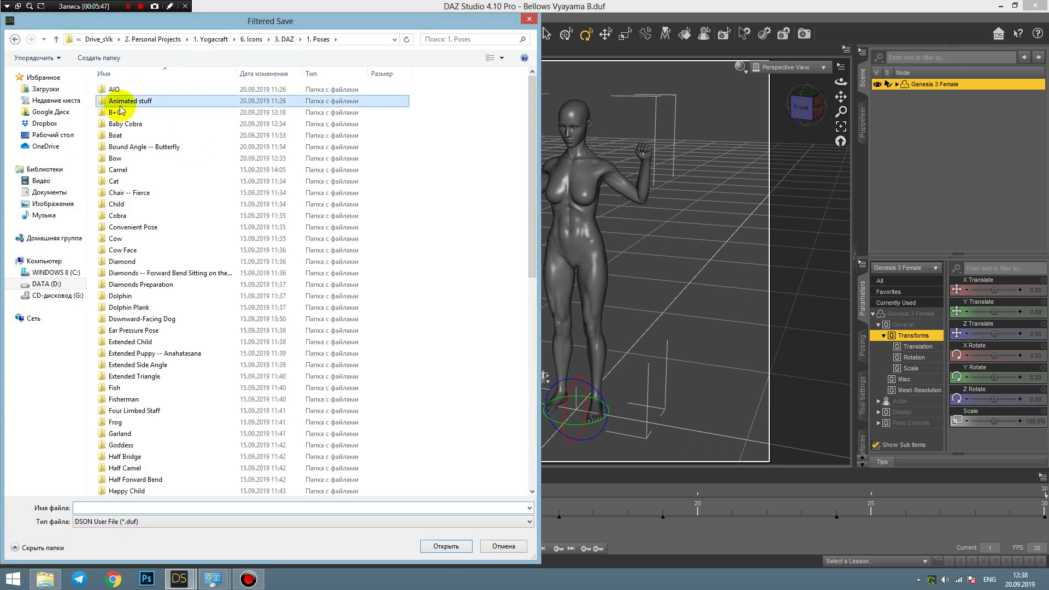
pyautogui.doubleClick(118, 101)
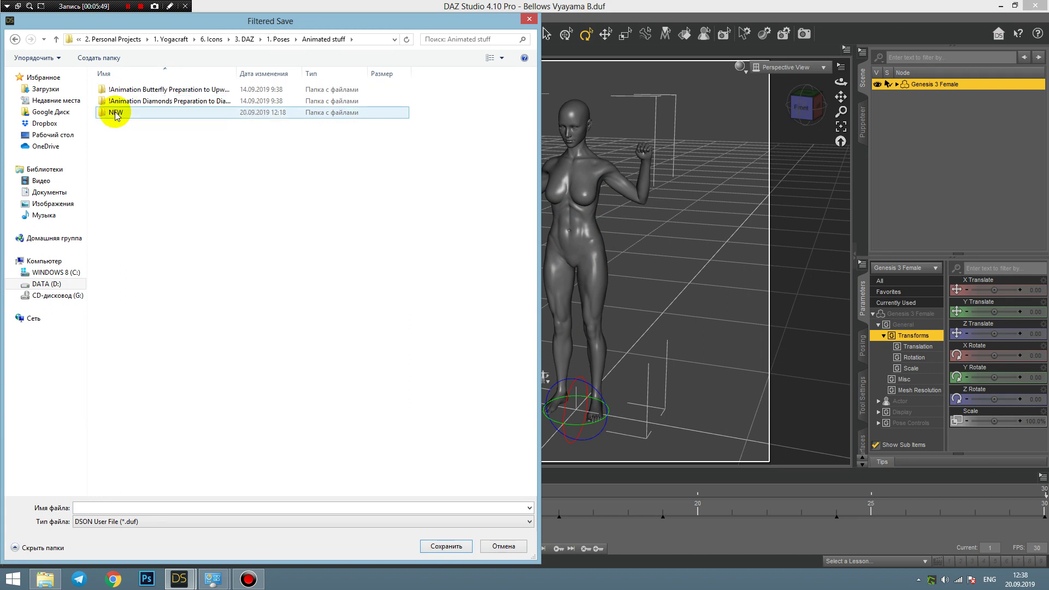
pyautogui.doubleClick(116, 112)
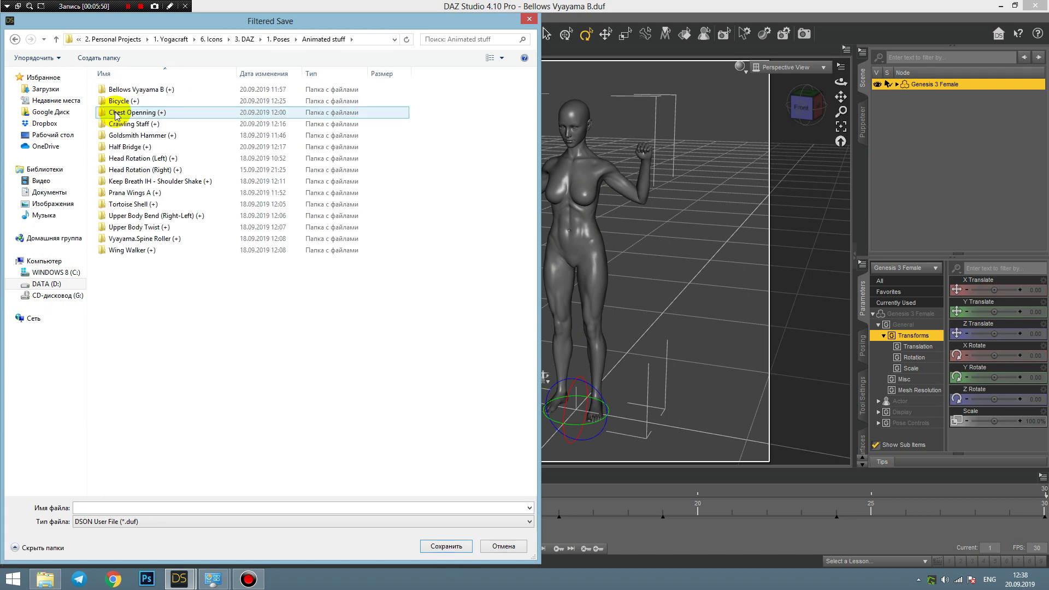
pyautogui.doubleClick(139, 89)
pyautogui.click(158, 100)
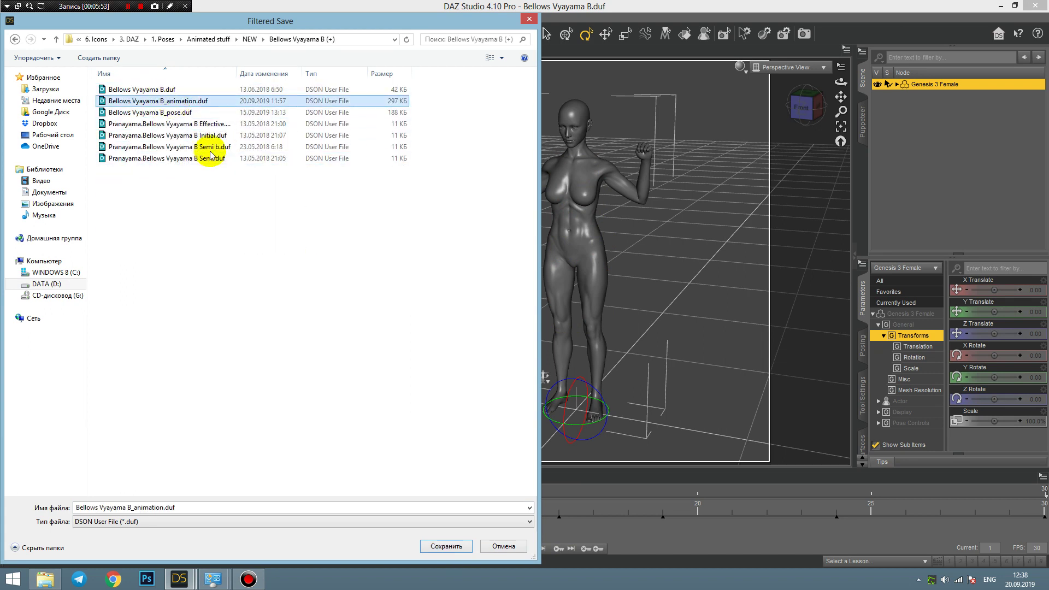
pyautogui.click(445, 545)
pyautogui.click(498, 301)
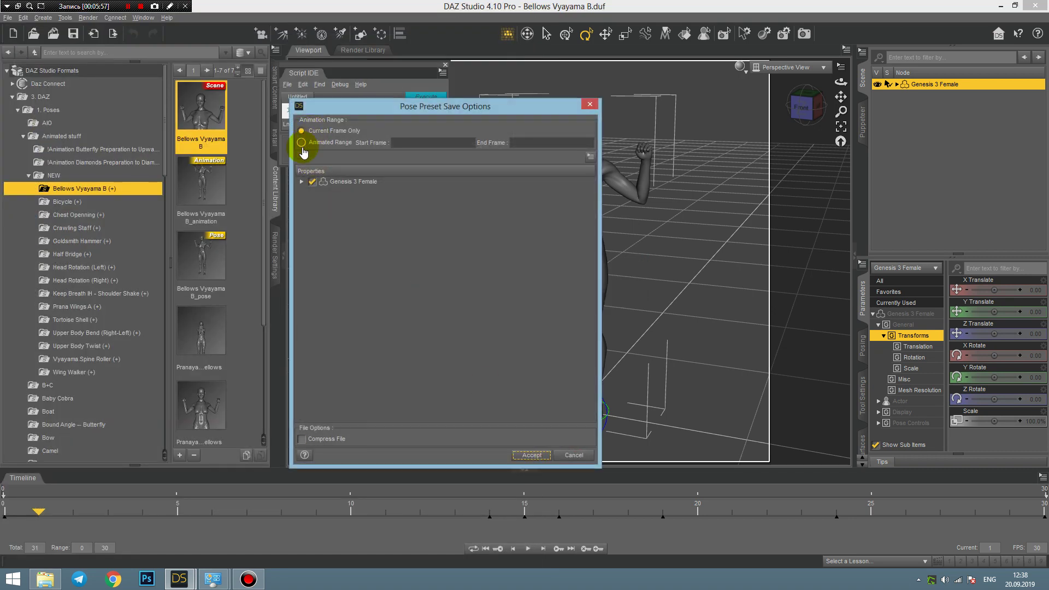
# Save the animated range, frames 0–30, then return to the INIT scene window
pyautogui.click(302, 145)
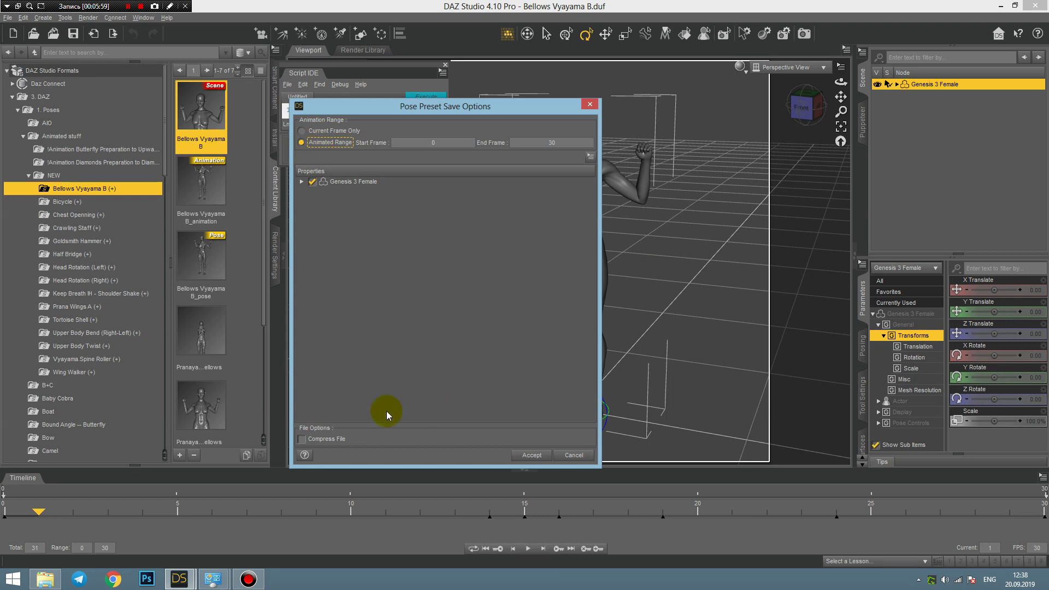
pyautogui.click(523, 455)
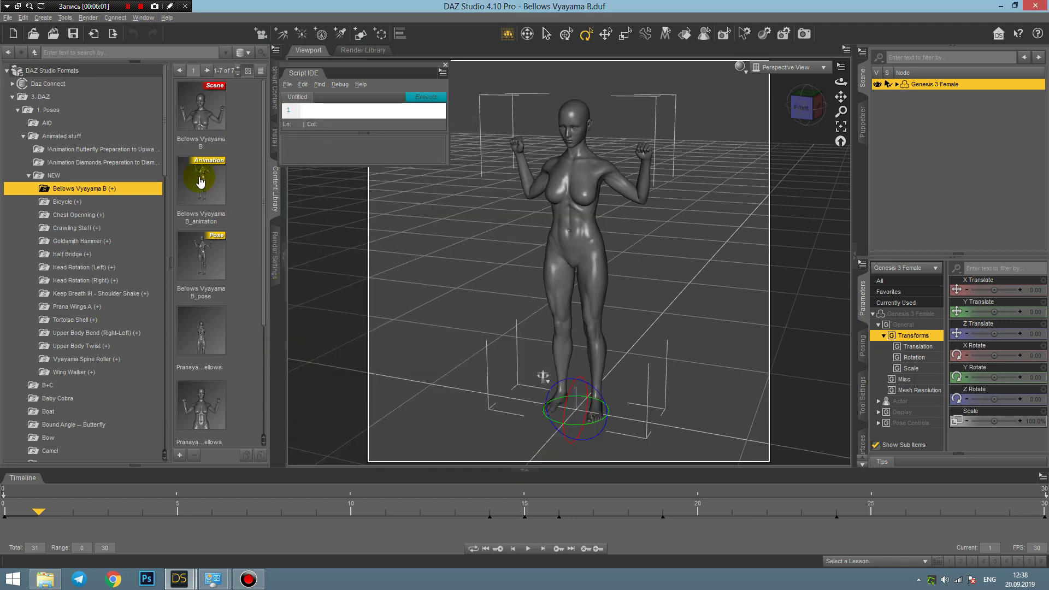
pyautogui.moveTo(172, 578)
pyautogui.click(159, 526)
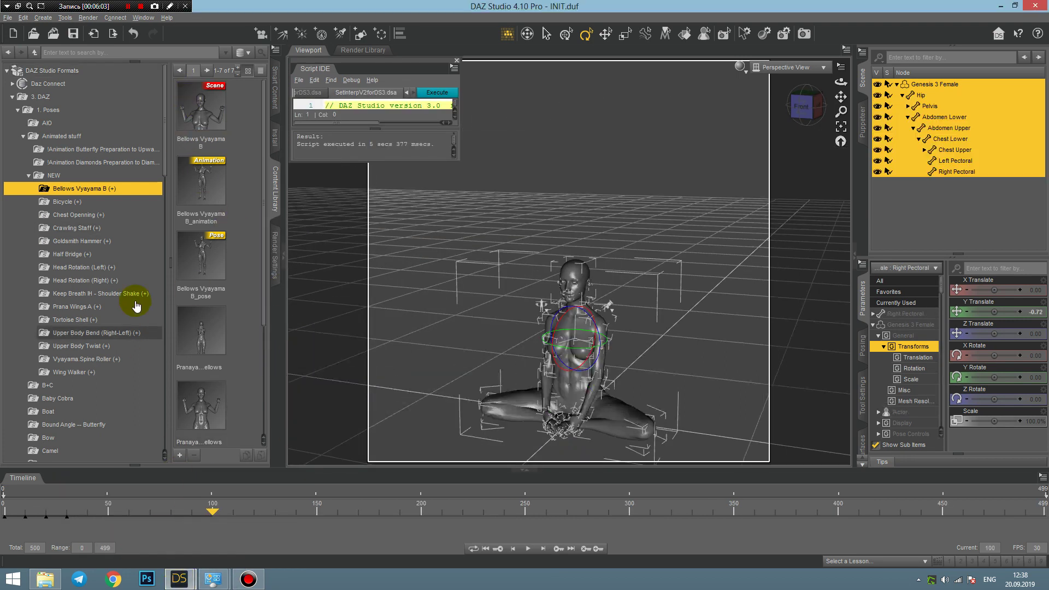
# Refresh the Bellows Vyayama B folder and select the updated Bellows Vyayama B_animation preset
pyautogui.rightClick(92, 189)
pyautogui.click(128, 291)
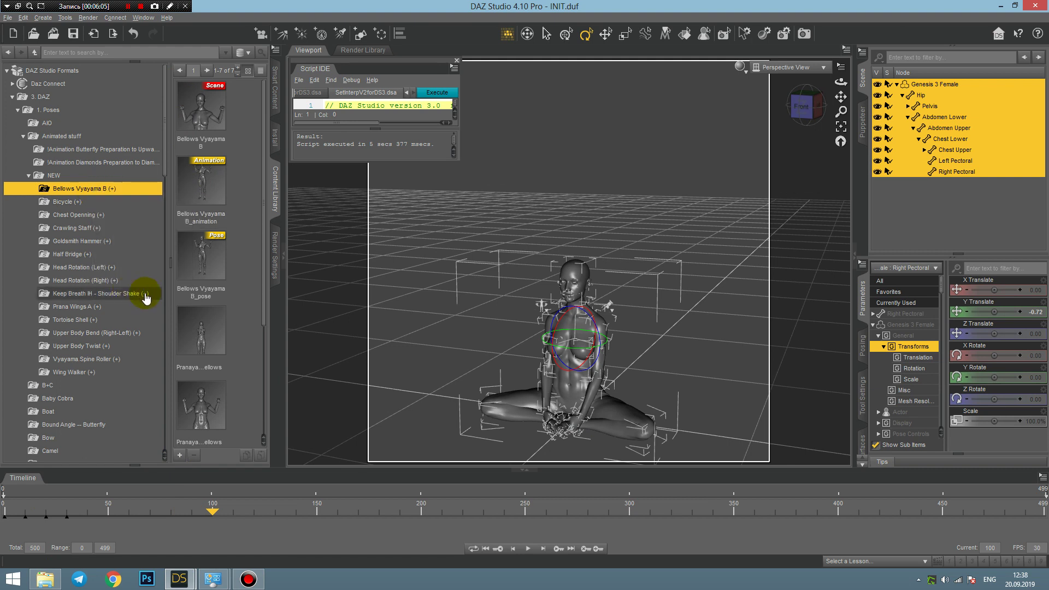
pyautogui.click(223, 191)
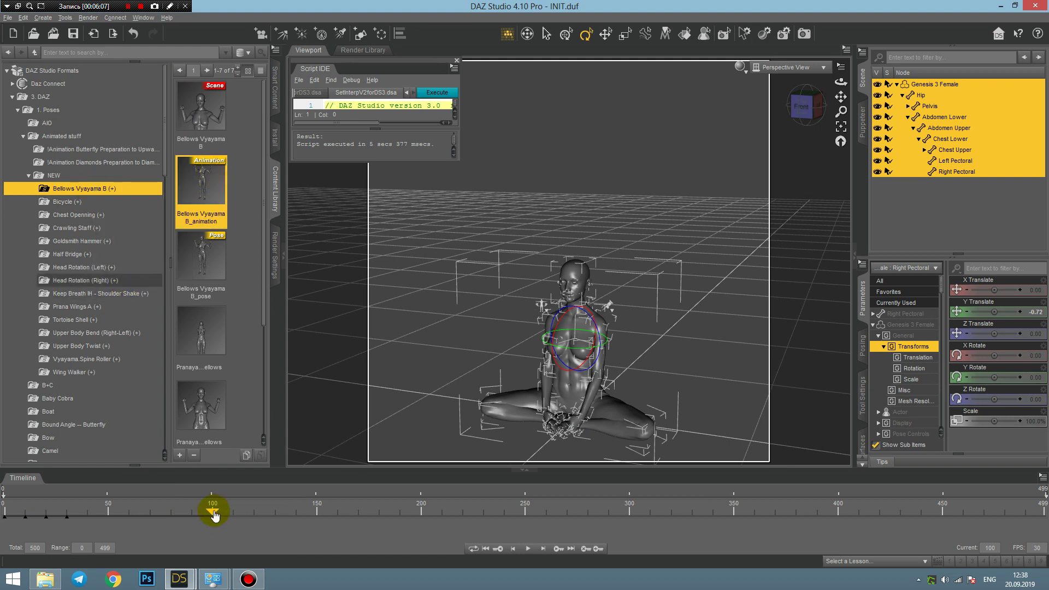
pyautogui.click(218, 187)
pyautogui.moveTo(213, 192)
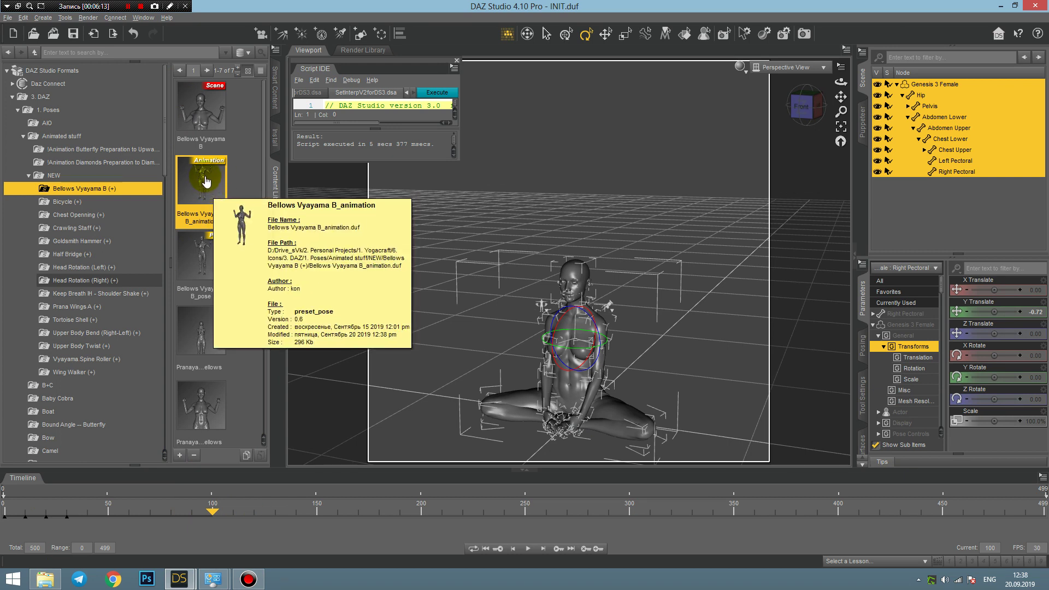
# Apply Bellows Vyayama B_animation from frame 100 and scrub back to frame 99 to check it
pyautogui.doubleClick(206, 182)
pyautogui.click(281, 358)
pyautogui.click(216, 515)
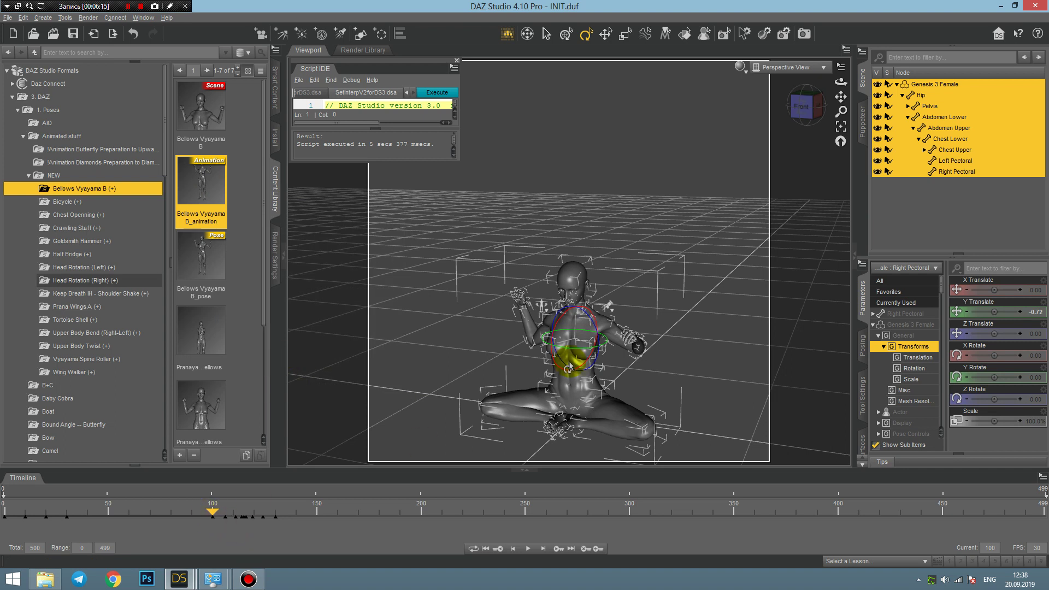
pyautogui.moveTo(212, 512)
pyautogui.mouseDown()
pyautogui.moveTo(243, 514)
pyautogui.moveTo(221, 513)
pyautogui.mouseUp()
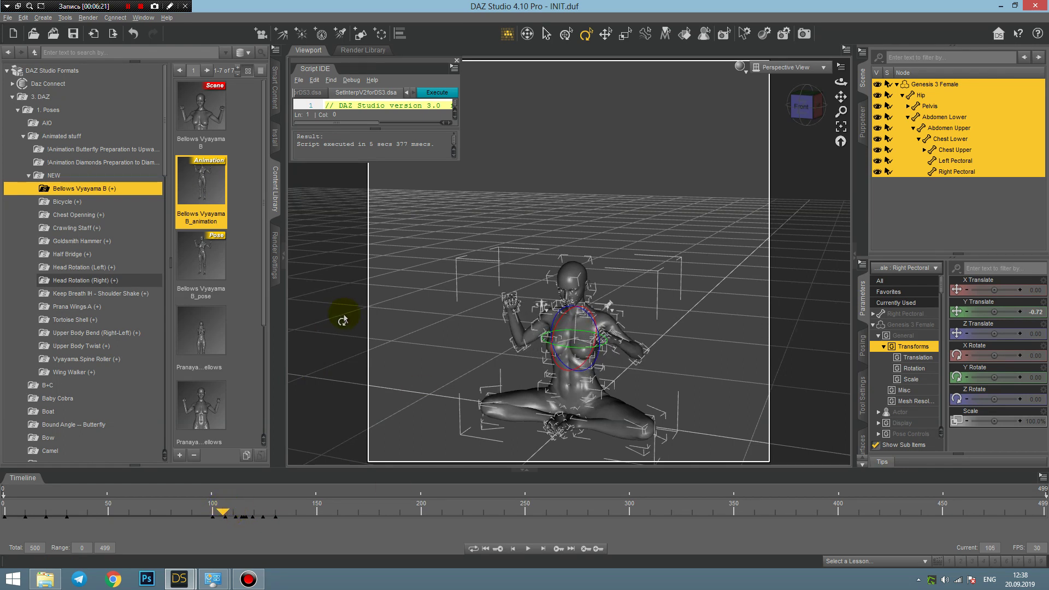
pyautogui.moveTo(211, 181); pyautogui.dragTo(187, 185)
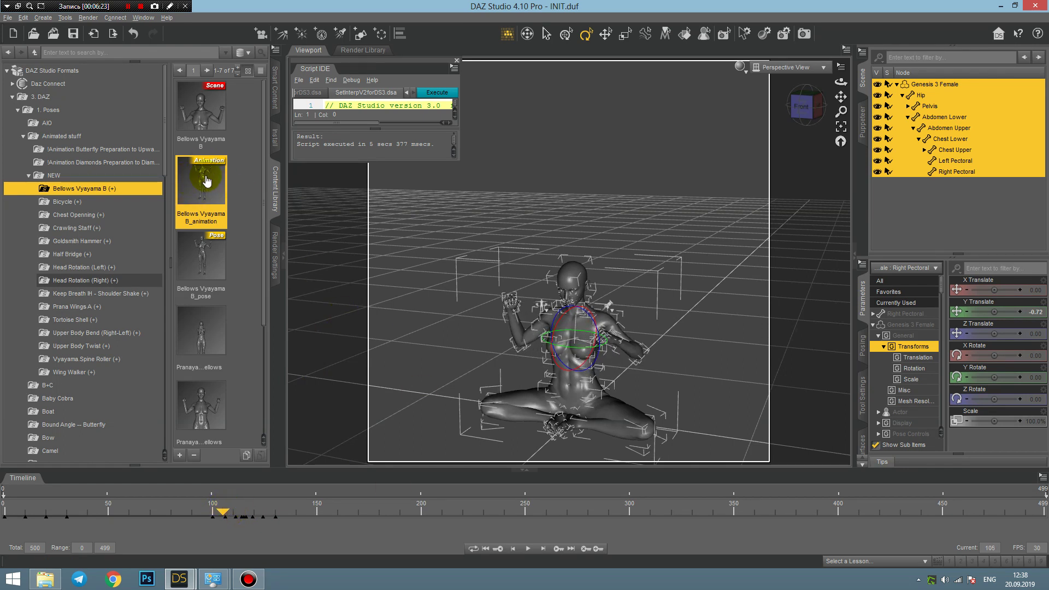
pyautogui.moveTo(225, 518)
pyautogui.mouseDown()
pyautogui.moveTo(209, 506)
pyautogui.moveTo(233, 518)
pyautogui.moveTo(212, 518)
pyautogui.mouseUp()
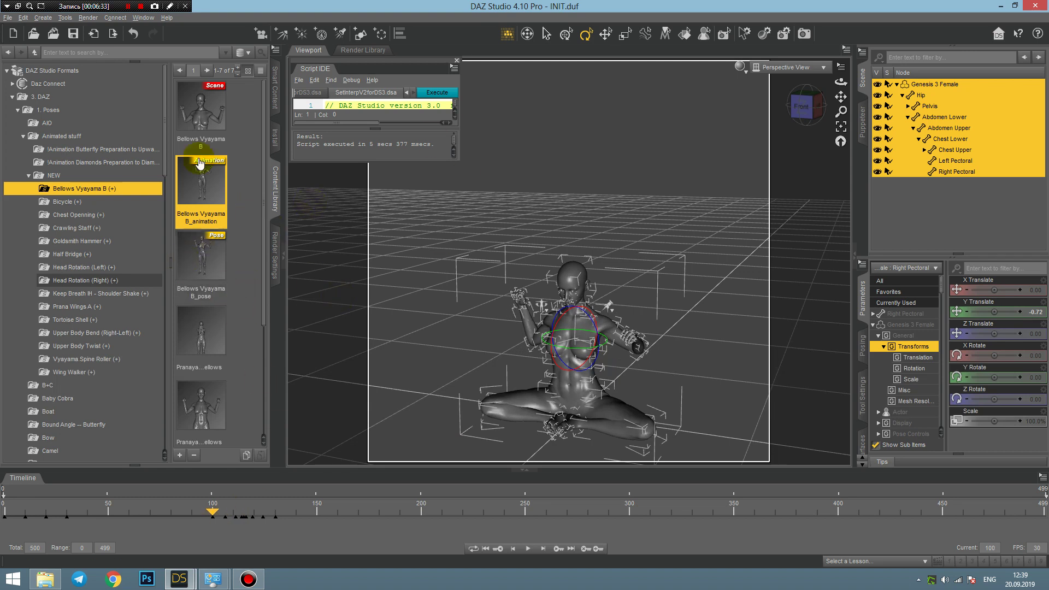
# Apply Bellows Vyayama B_pose at frame 100 and scrub toward frame 200 to check the raised-arms pose
pyautogui.click(202, 265)
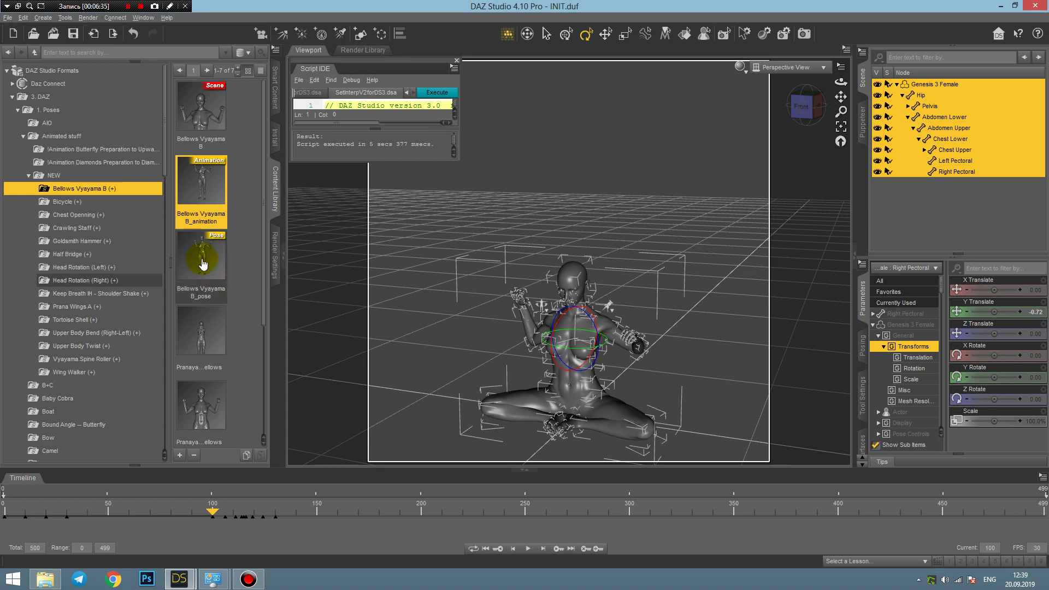
pyautogui.click(211, 304)
pyautogui.click(223, 268)
pyautogui.doubleClick(203, 259)
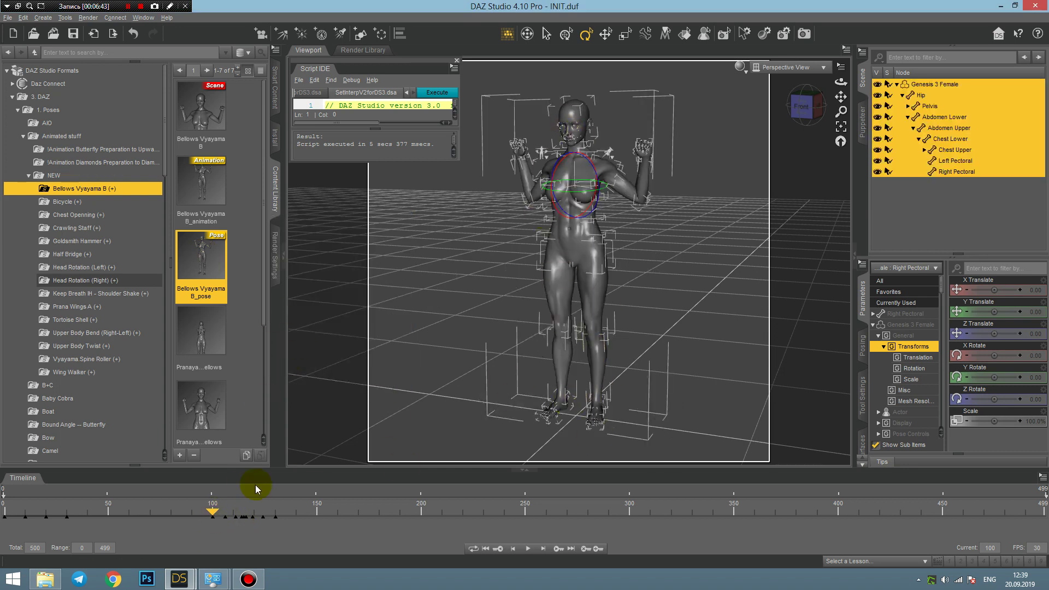
pyautogui.moveTo(213, 511); pyautogui.dragTo(427, 514)
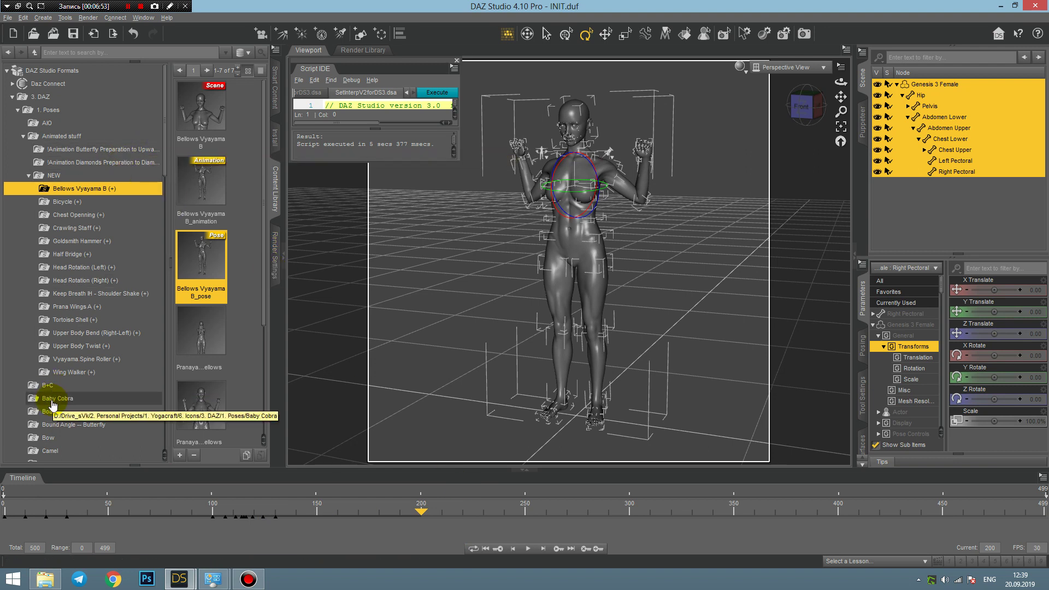
pyautogui.click(65, 202)
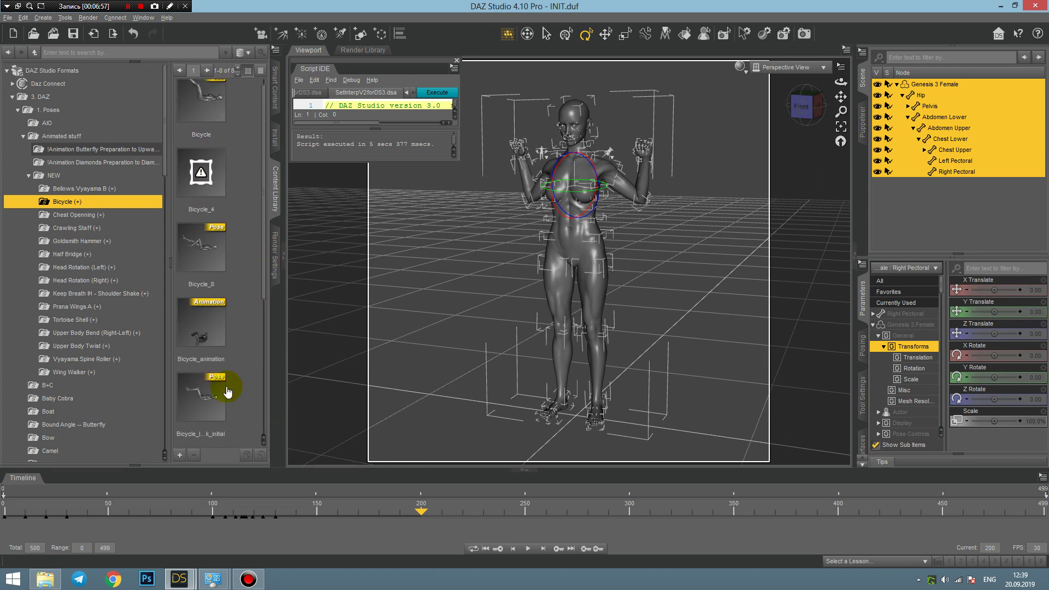
pyautogui.click(192, 335)
pyautogui.doubleClick(192, 334)
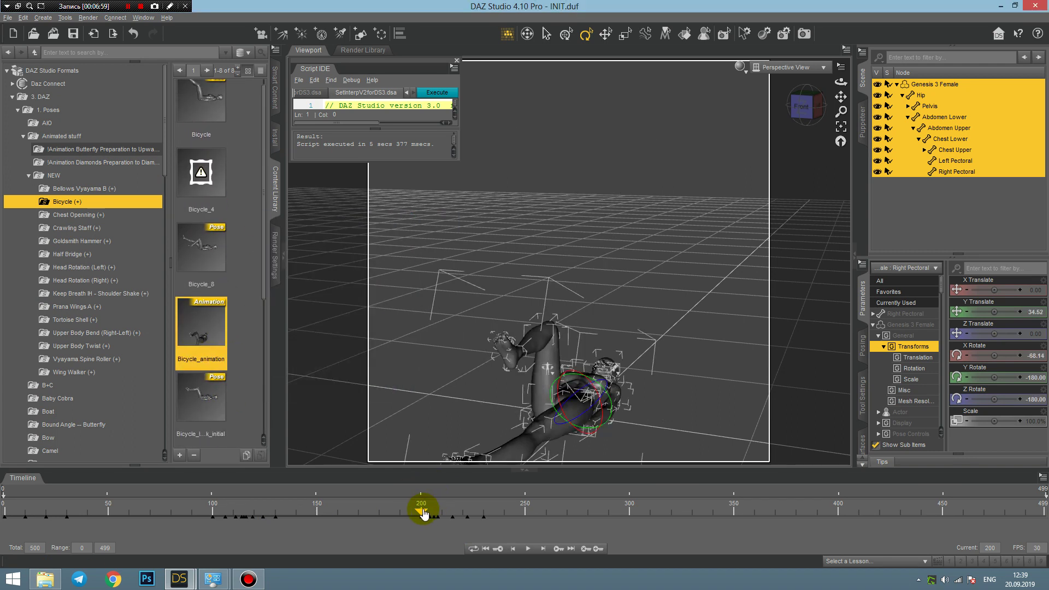
pyautogui.moveTo(424, 513)
pyautogui.mouseDown()
pyautogui.moveTo(271, 508)
pyautogui.moveTo(424, 515)
pyautogui.moveTo(420, 525)
pyautogui.moveTo(399, 512)
pyautogui.moveTo(273, 517)
pyautogui.moveTo(423, 517)
pyautogui.moveTo(304, 510)
pyautogui.moveTo(274, 523)
pyautogui.mouseUp()
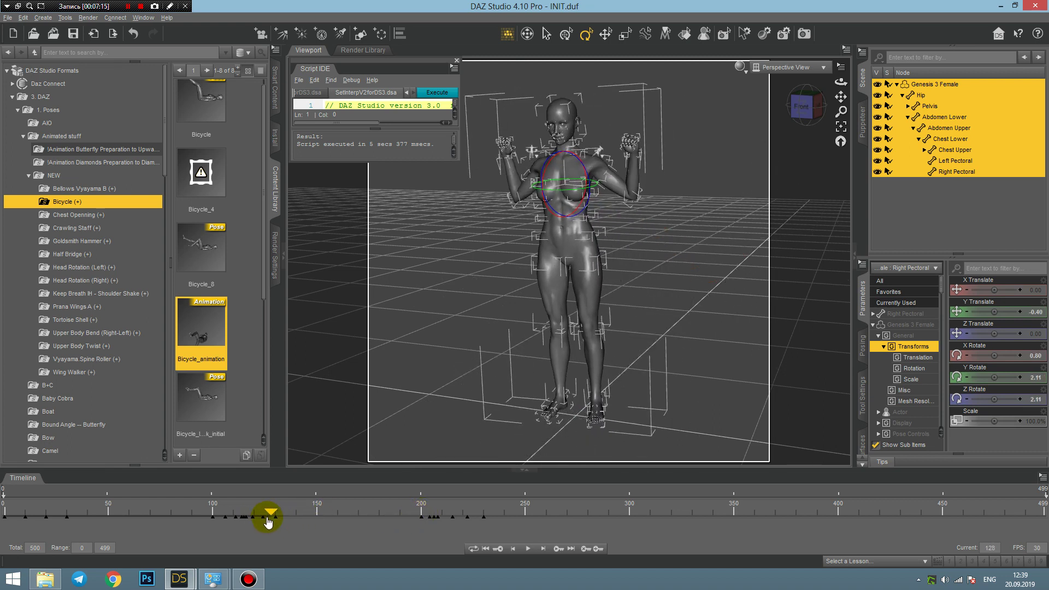
pyautogui.moveTo(263, 519)
pyautogui.mouseDown()
pyautogui.moveTo(428, 519)
pyautogui.moveTo(269, 513)
pyautogui.moveTo(276, 532)
pyautogui.mouseUp()
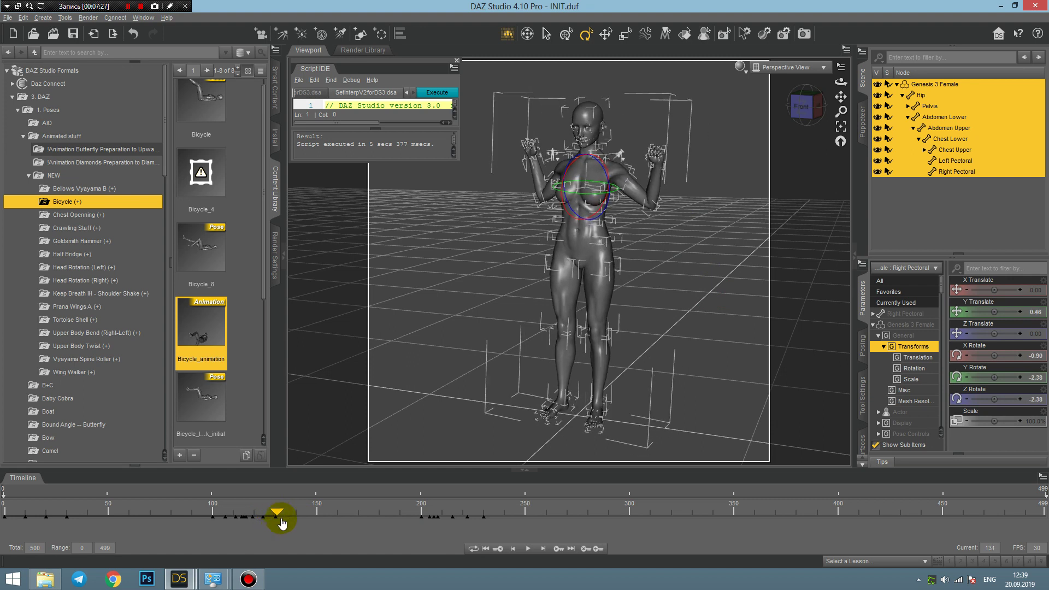
pyautogui.click(421, 517)
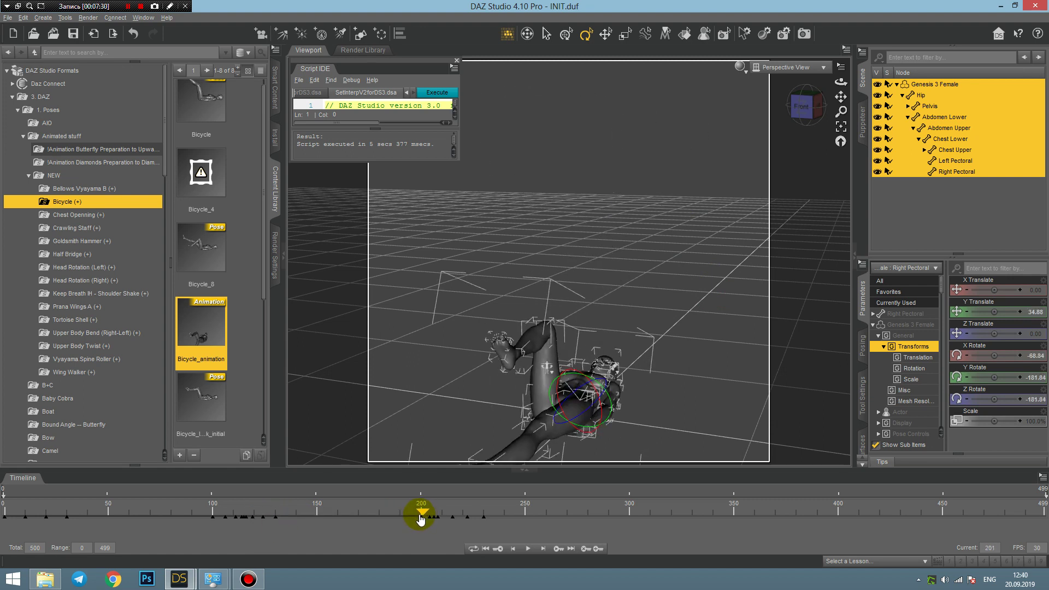
pyautogui.click(275, 520)
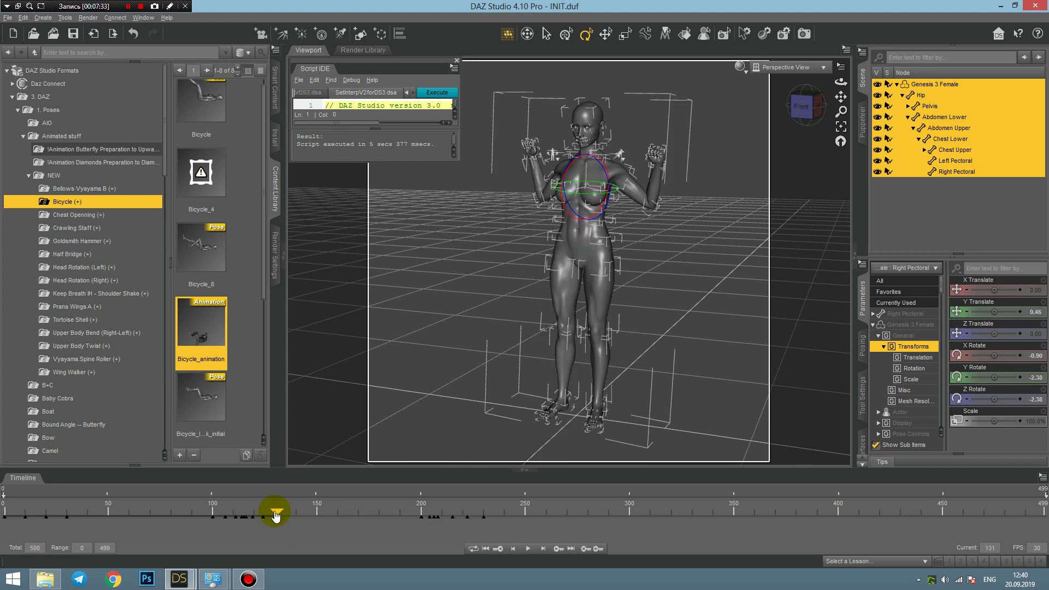
pyautogui.moveTo(274, 516); pyautogui.dragTo(262, 520)
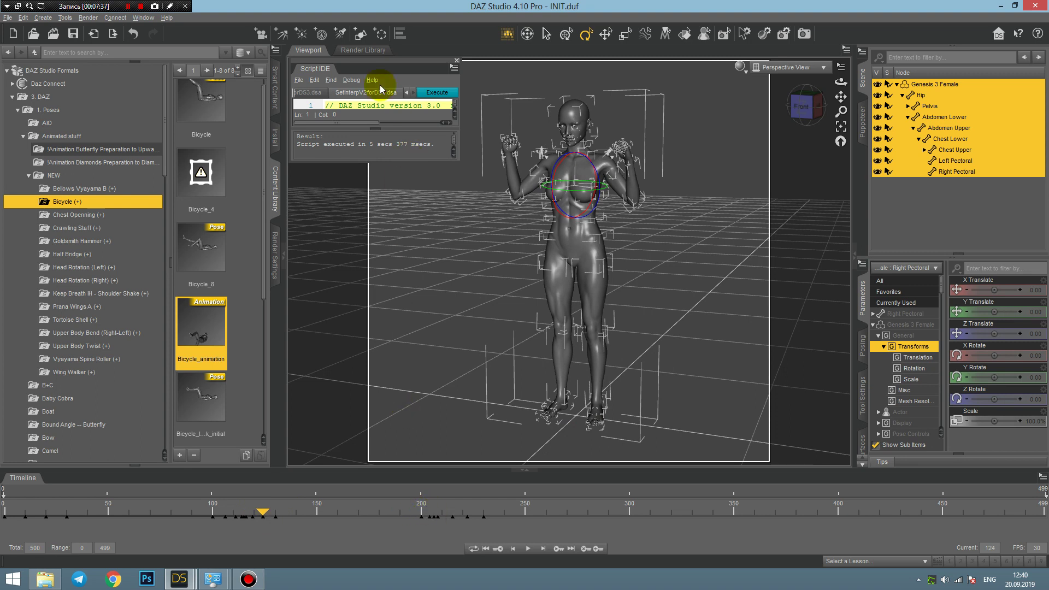
pyautogui.moveTo(263, 518); pyautogui.dragTo(275, 520)
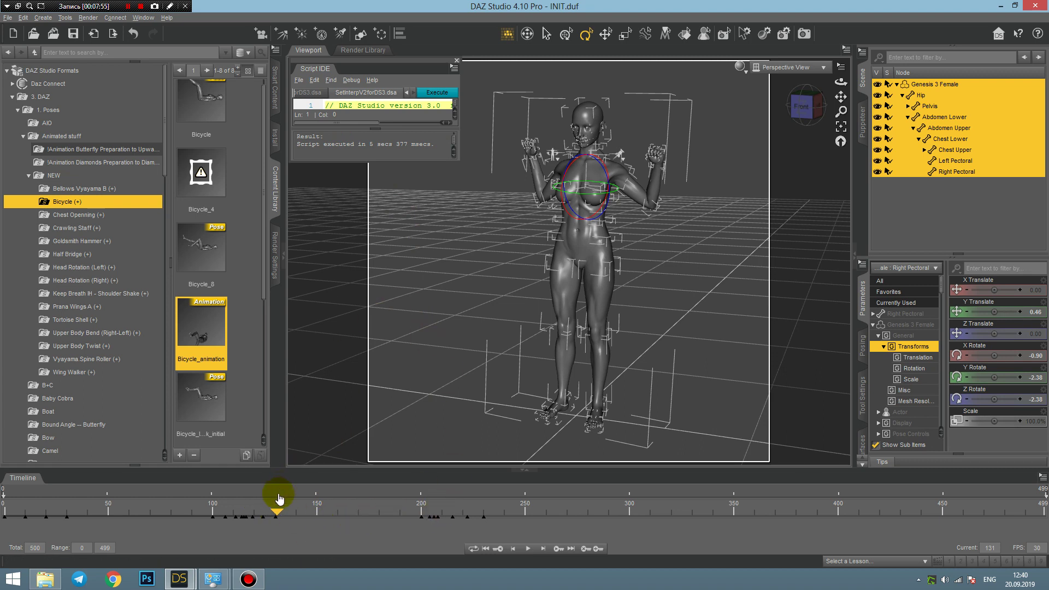
# In the AIO folder, set the play range to frames 131–199
pyautogui.click(47, 123)
pyautogui.scroll(-1, 164, 159)
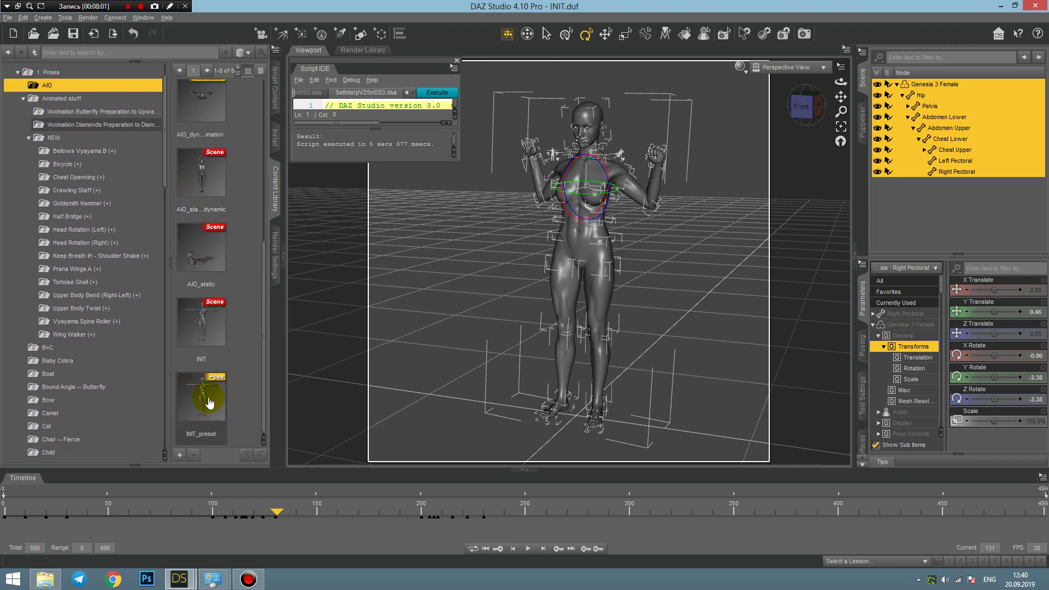
pyautogui.moveTo(209, 402)
pyautogui.press('Tab')
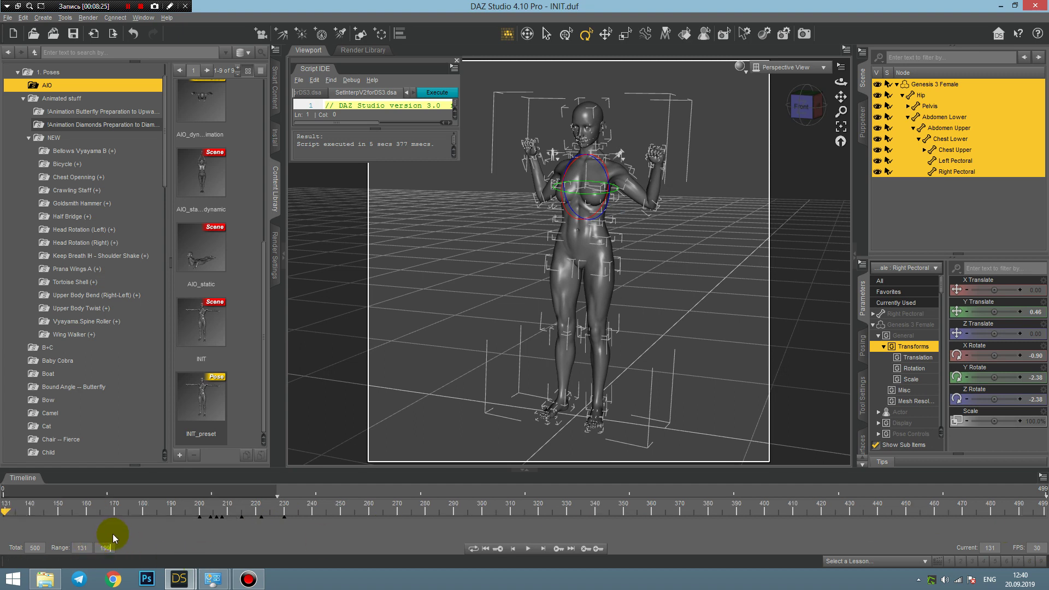
pyautogui.write('199')
pyautogui.press('Return')
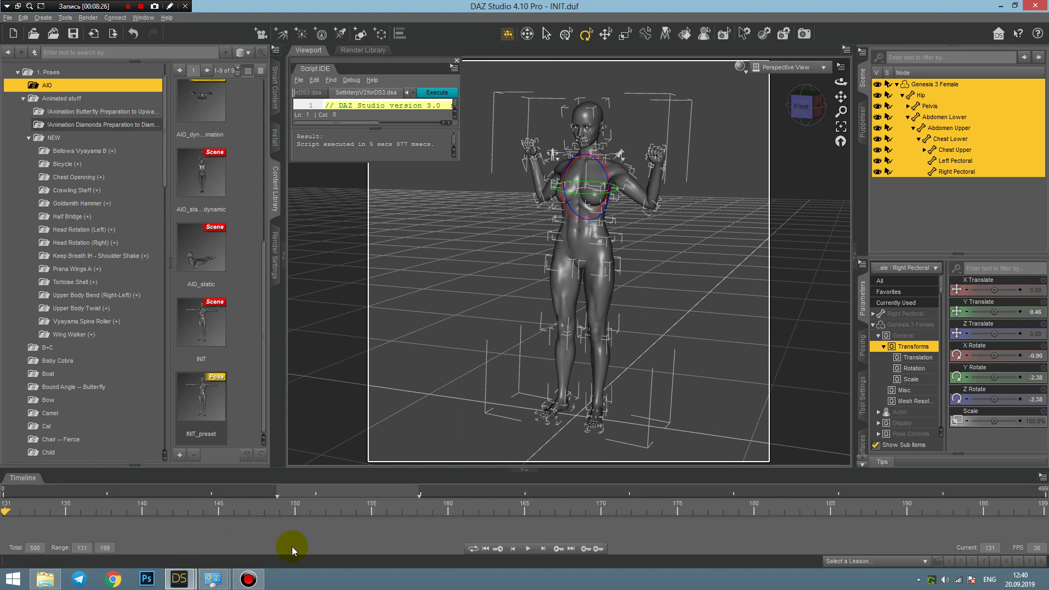
# Key the INIT_preset T-pose at frame 131 and again at frame 199
pyautogui.doubleClick(213, 402)
pyautogui.moveTo(4, 514); pyautogui.dragTo(1040, 523)
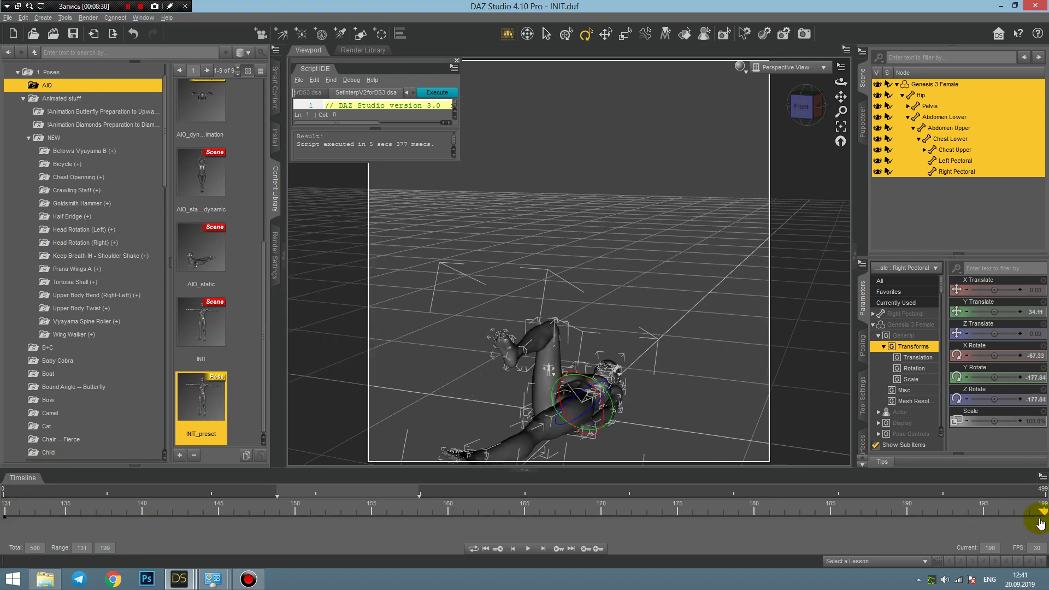
pyautogui.doubleClick(207, 421)
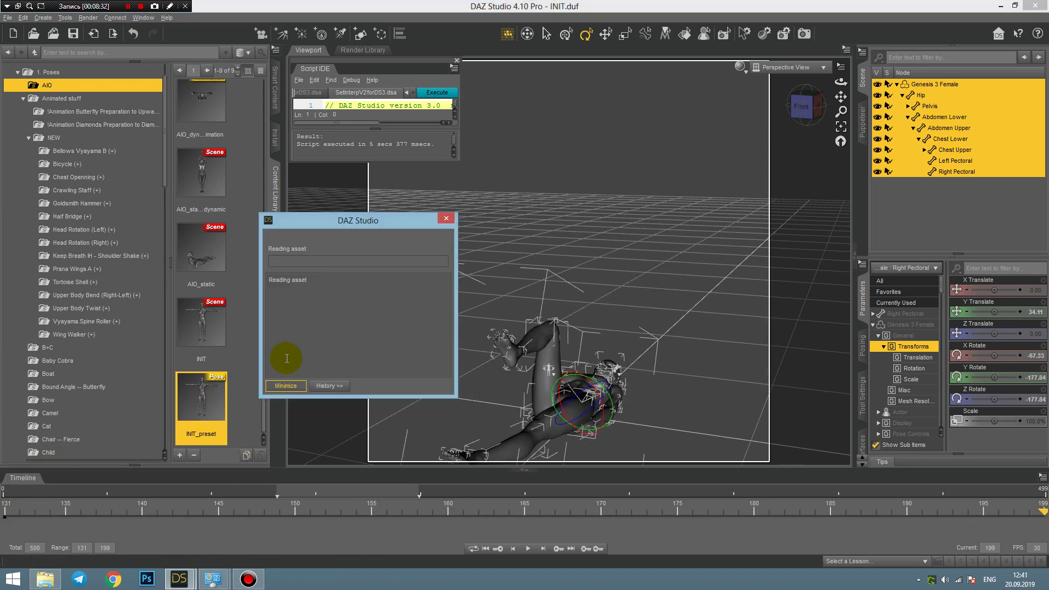
pyautogui.click(435, 93)
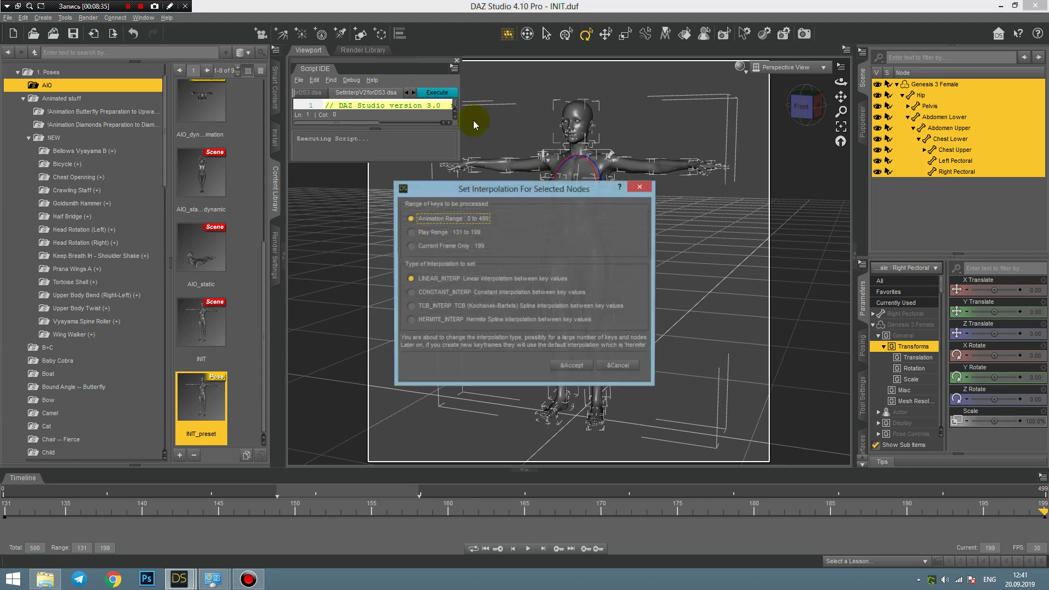
# Run Set Interpolation on the 131–199 Play Range with CONSTANT_INTERP
pyautogui.click(410, 233)
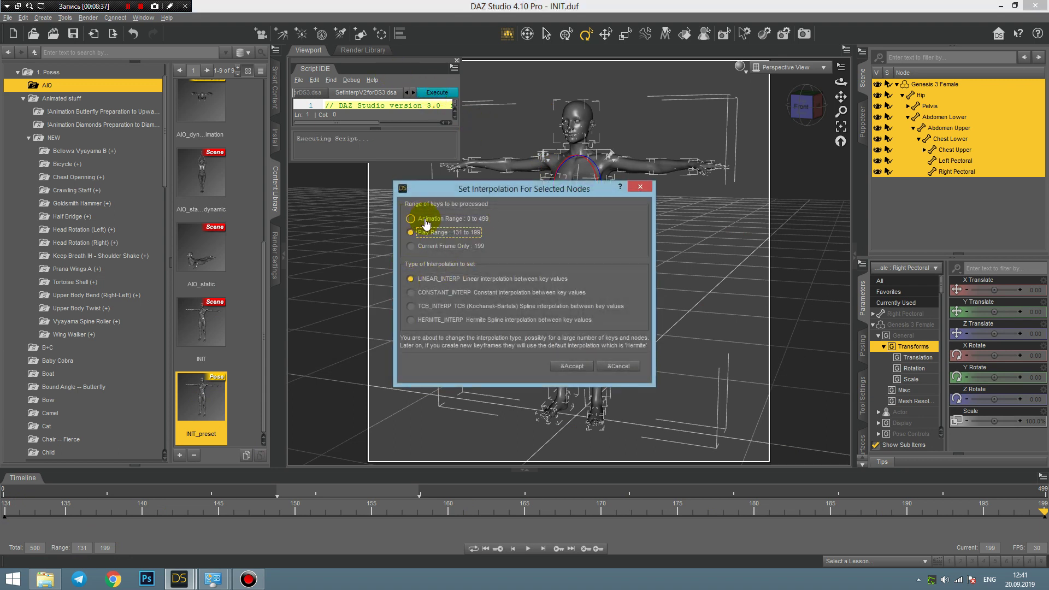
pyautogui.click(422, 219)
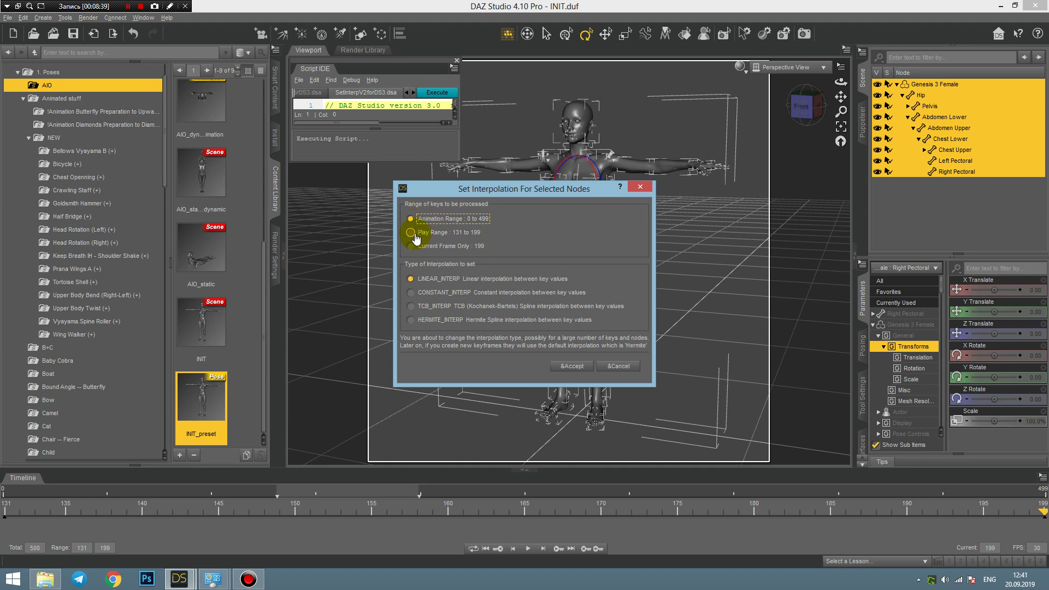
pyautogui.click(413, 234)
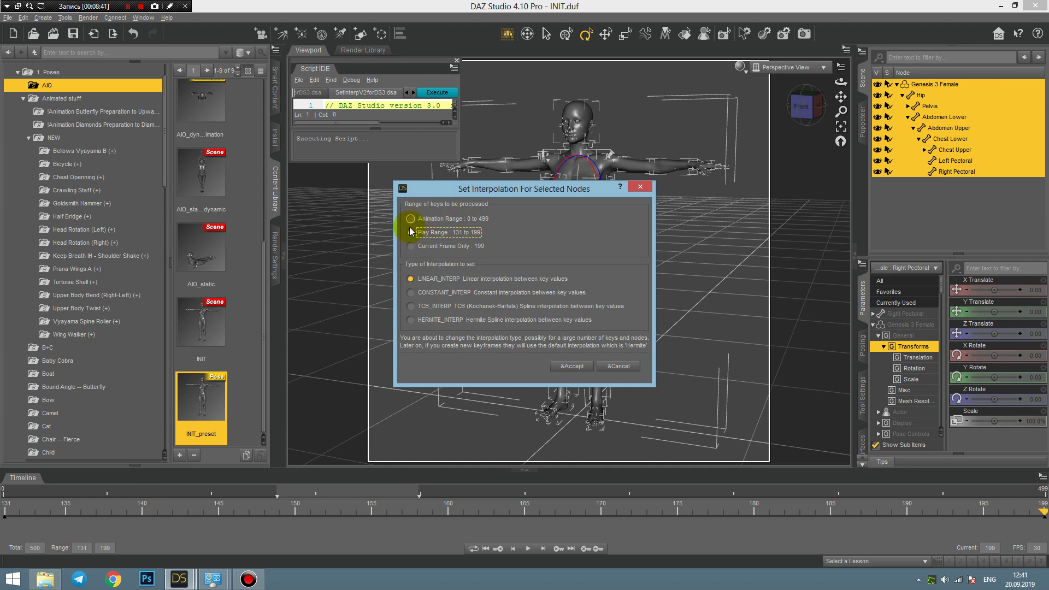
pyautogui.click(413, 293)
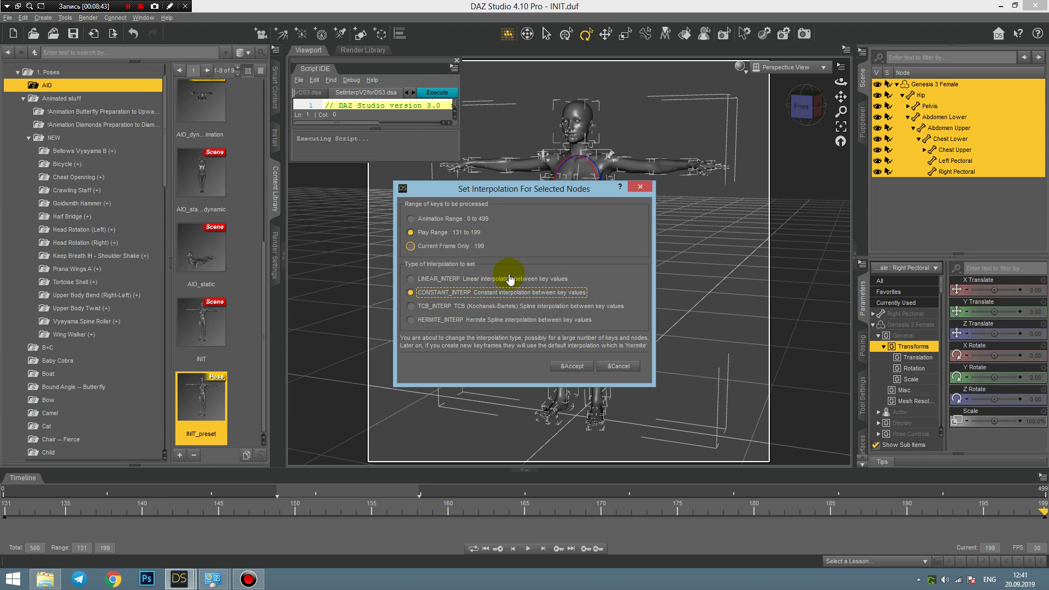
pyautogui.click(571, 366)
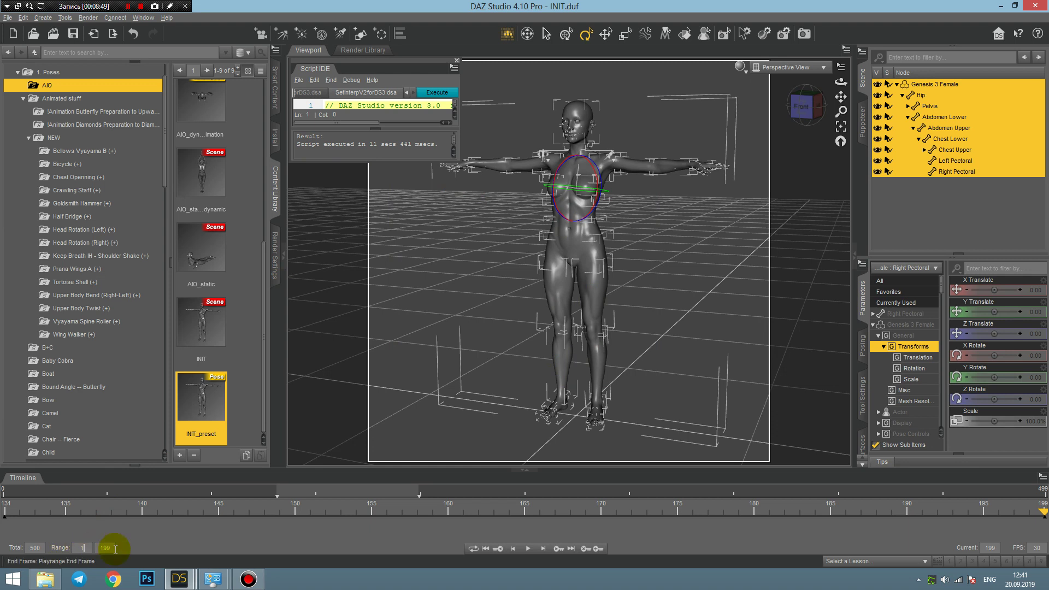
# Set the play range end back to 499
pyautogui.click(105, 547)
pyautogui.write('500')
pyautogui.press('Return')
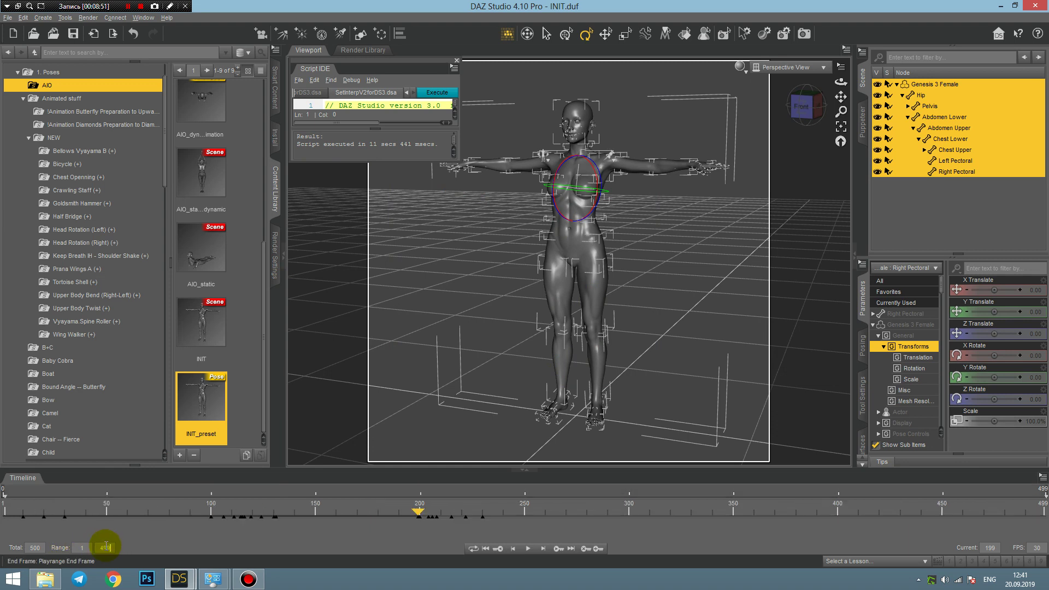
# Scrub the timeline and check the poses at frames 199 and 231
pyautogui.moveTo(415, 514); pyautogui.dragTo(269, 513)
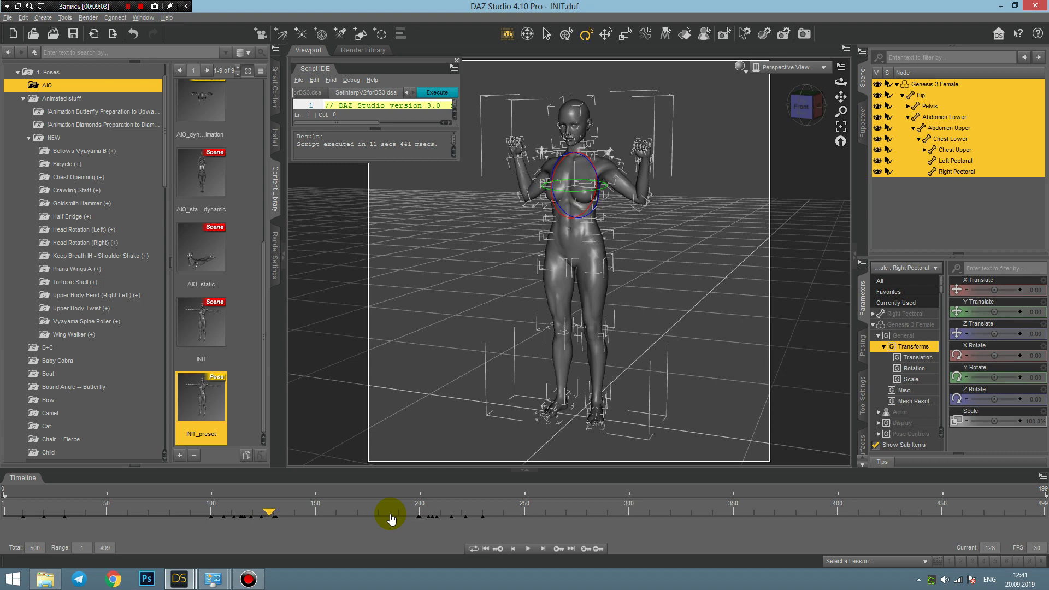
pyautogui.moveTo(417, 512); pyautogui.dragTo(481, 521)
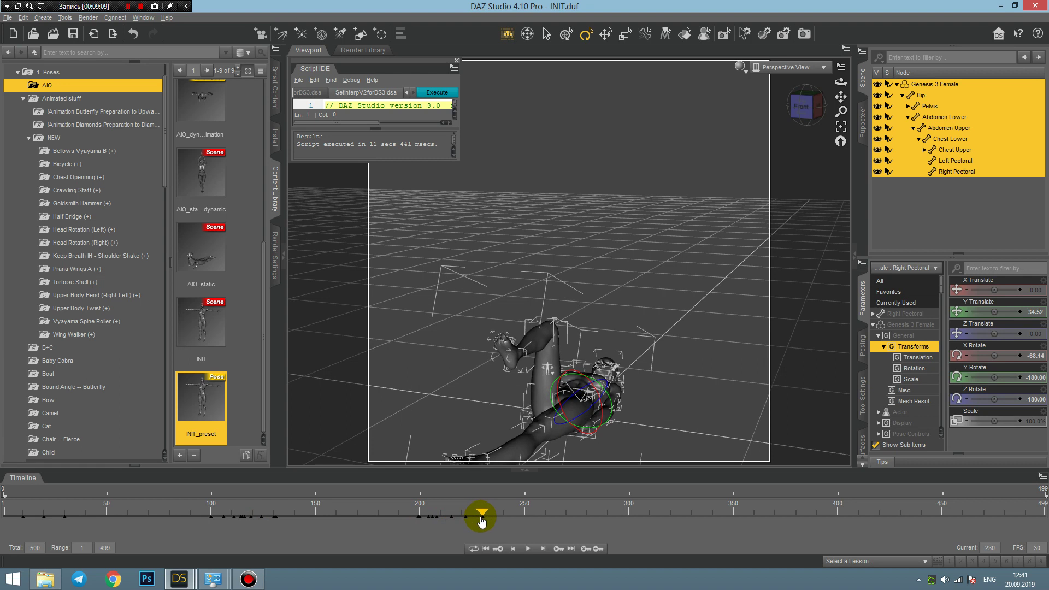
pyautogui.click(416, 514)
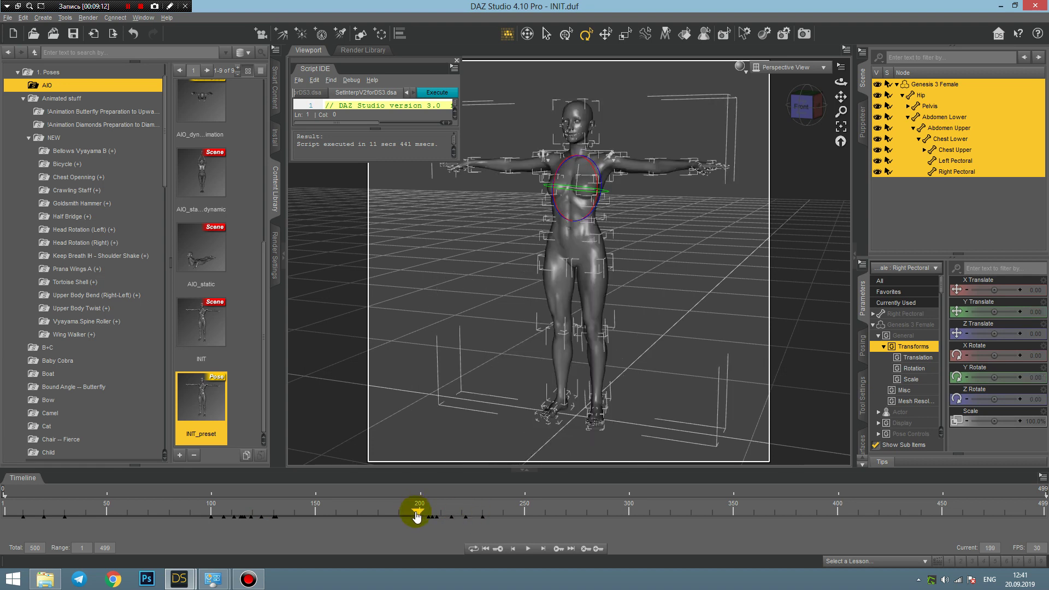
pyautogui.click(484, 517)
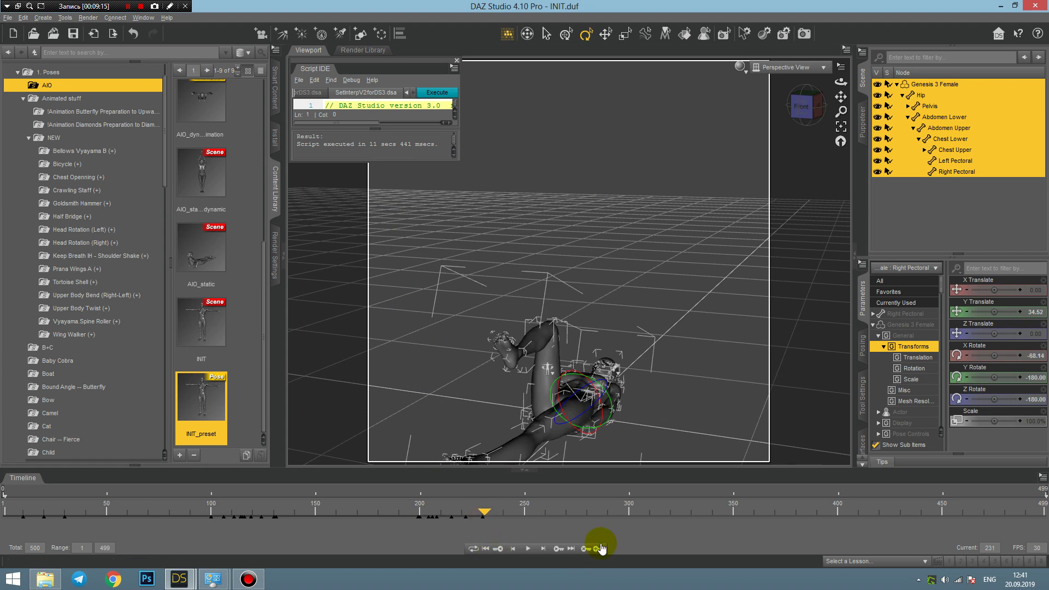
# Key the INIT_preset T-pose at frame 231 and again at frame 300
pyautogui.doubleClick(199, 426)
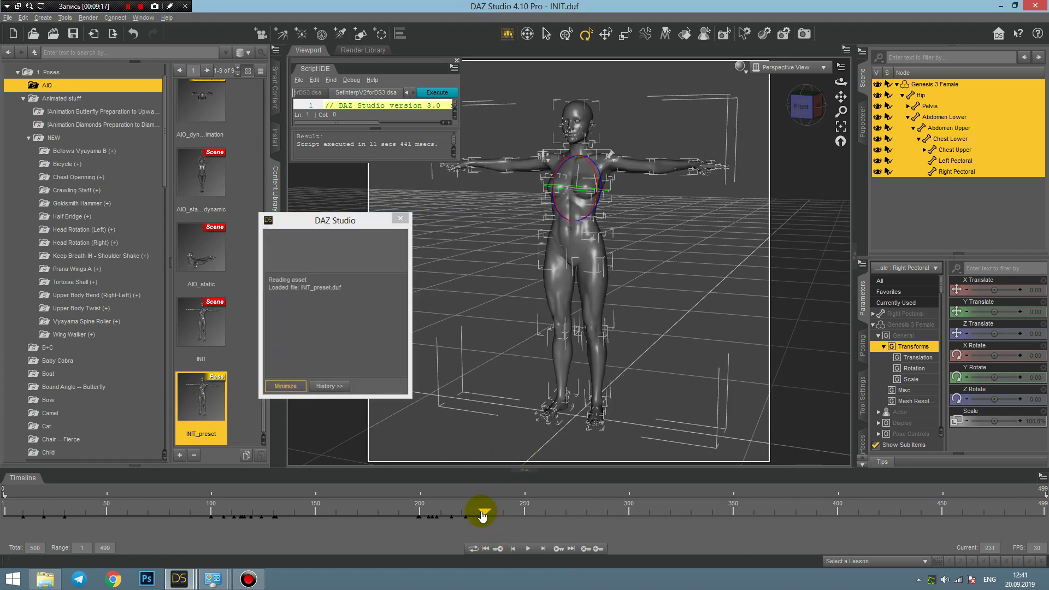
pyautogui.moveTo(480, 511); pyautogui.dragTo(626, 524)
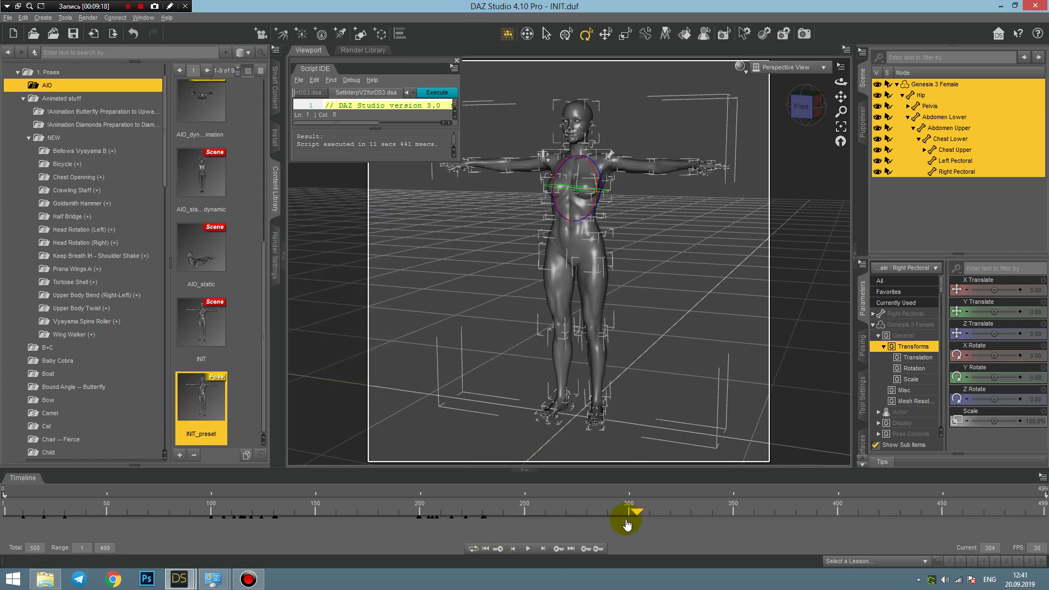
pyautogui.doubleClick(209, 404)
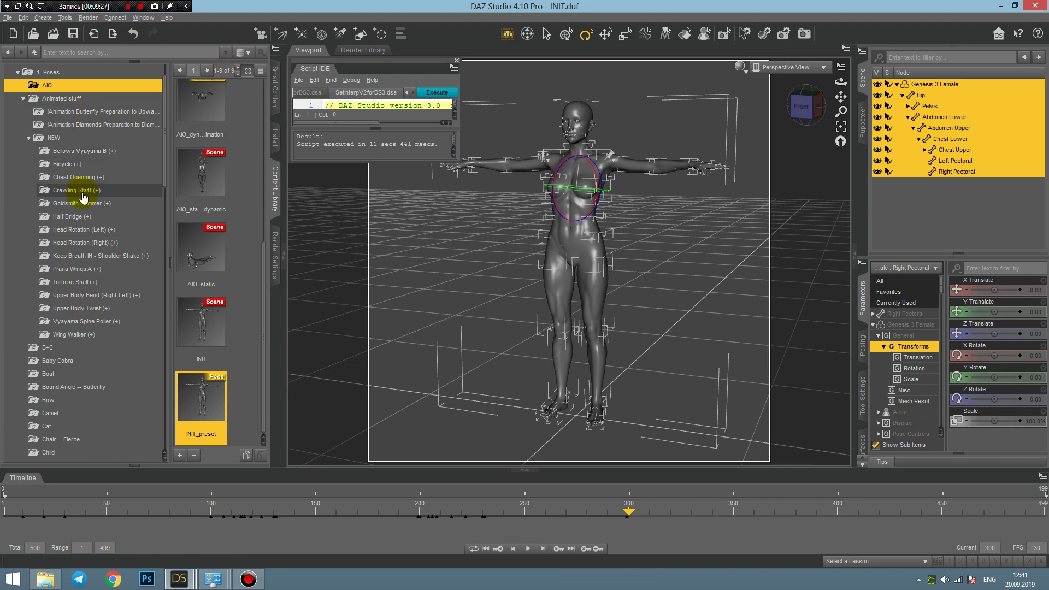
# Load the Chest Openning (+) animation onto the figure and preview it on the timeline
pyautogui.click(75, 178)
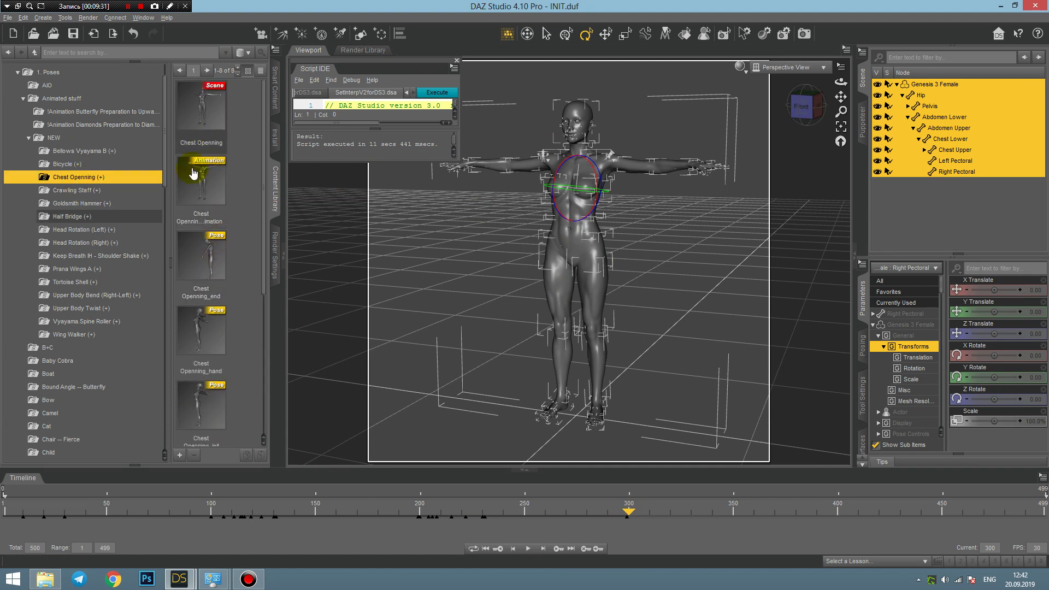
pyautogui.doubleClick(192, 174)
pyautogui.moveTo(630, 511); pyautogui.dragTo(484, 526)
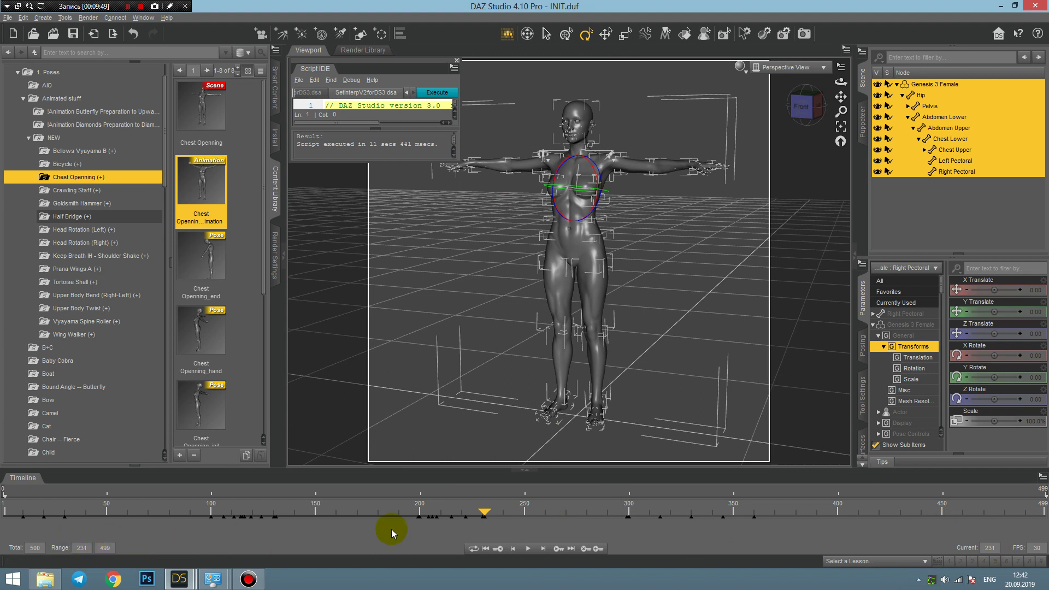
pyautogui.click(105, 548)
# Set the play range end to 299 and give keys in frames 231–299 constant interpolation
pyautogui.press('Return')
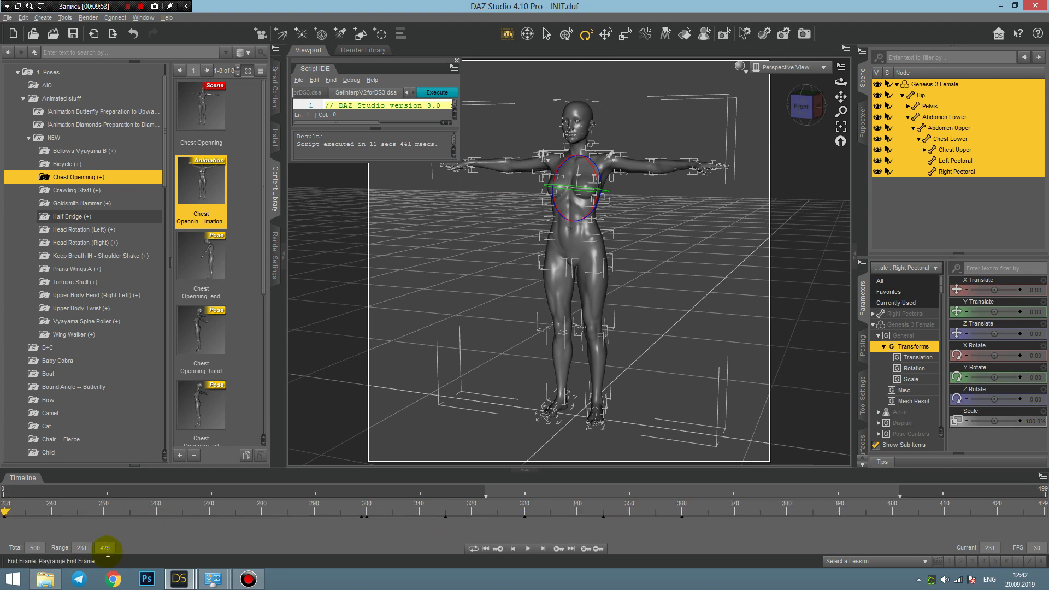
pyautogui.write('299')
pyautogui.press('Return')
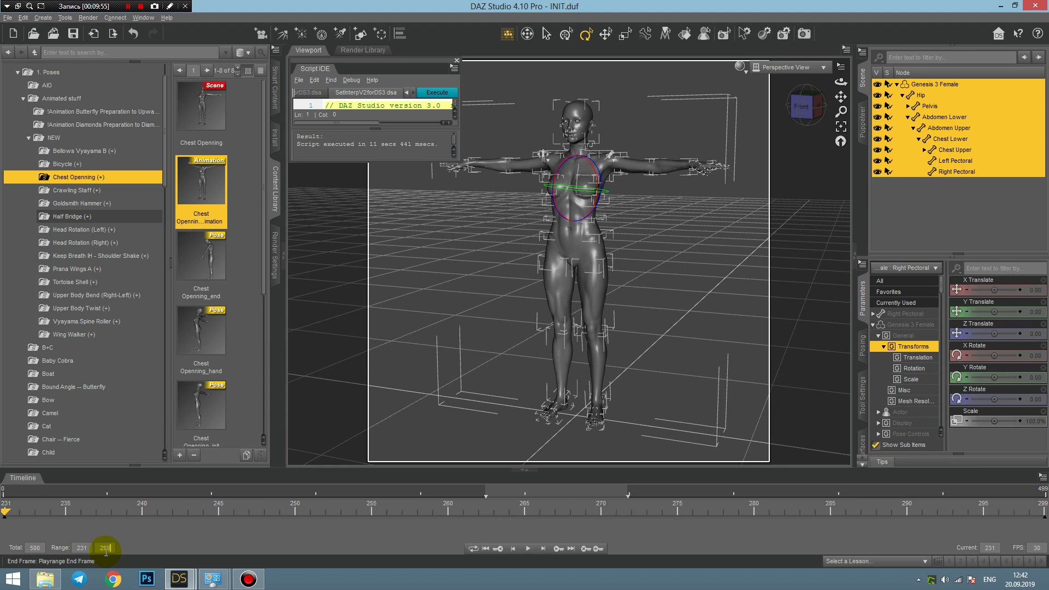
pyautogui.click(437, 92)
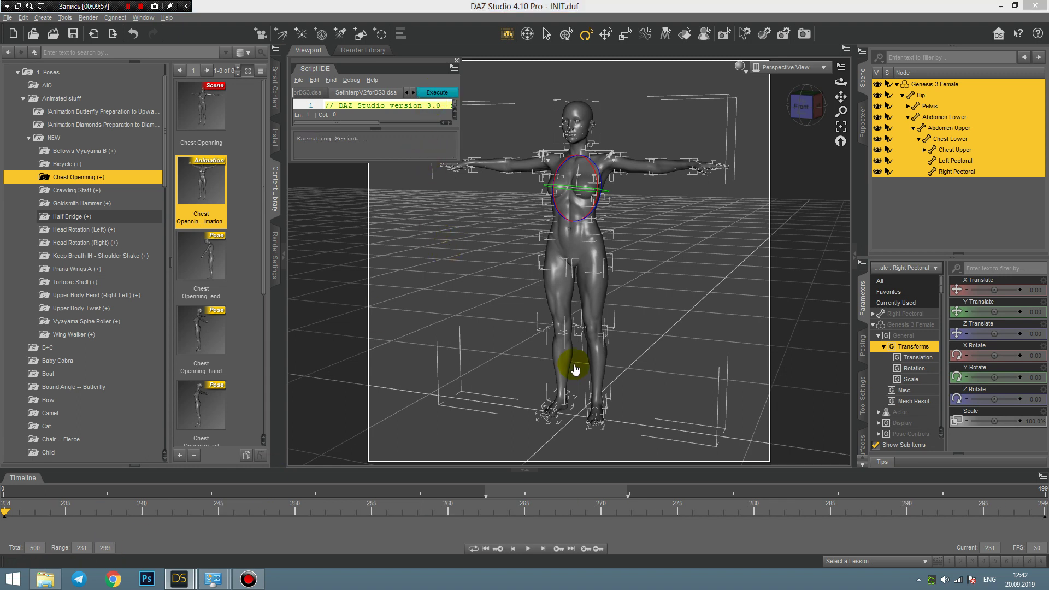
pyautogui.click(445, 237)
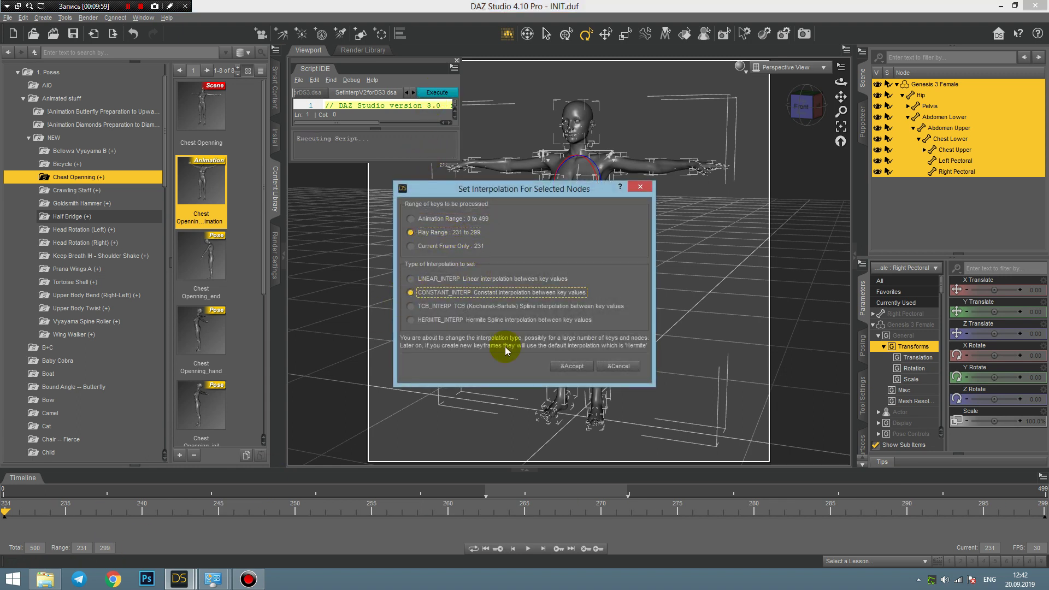
pyautogui.click(571, 366)
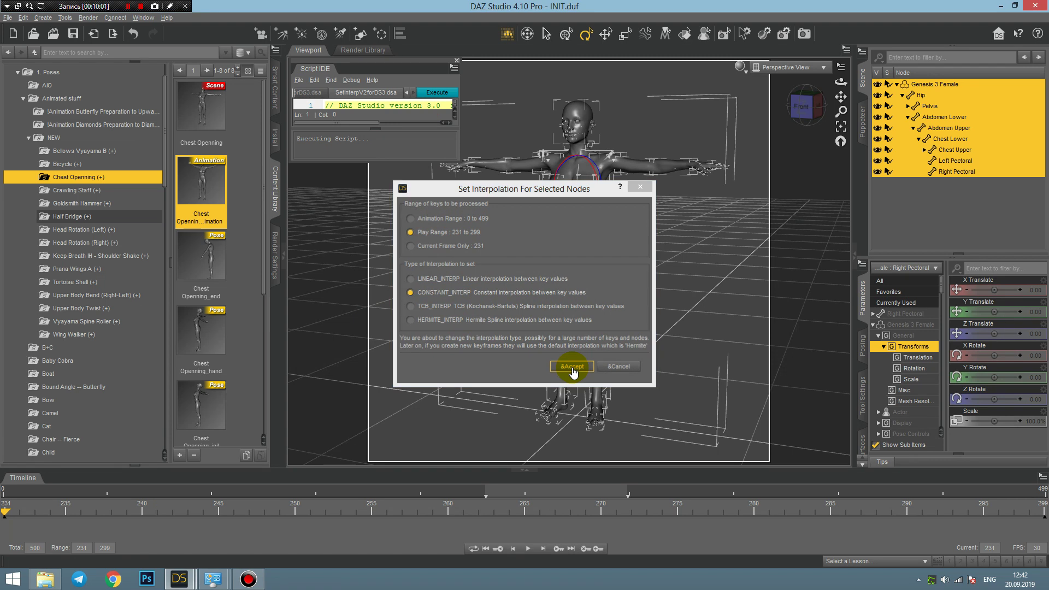
# Reset the play range start to frame 1
pyautogui.doubleClick(85, 547)
pyautogui.write('1')
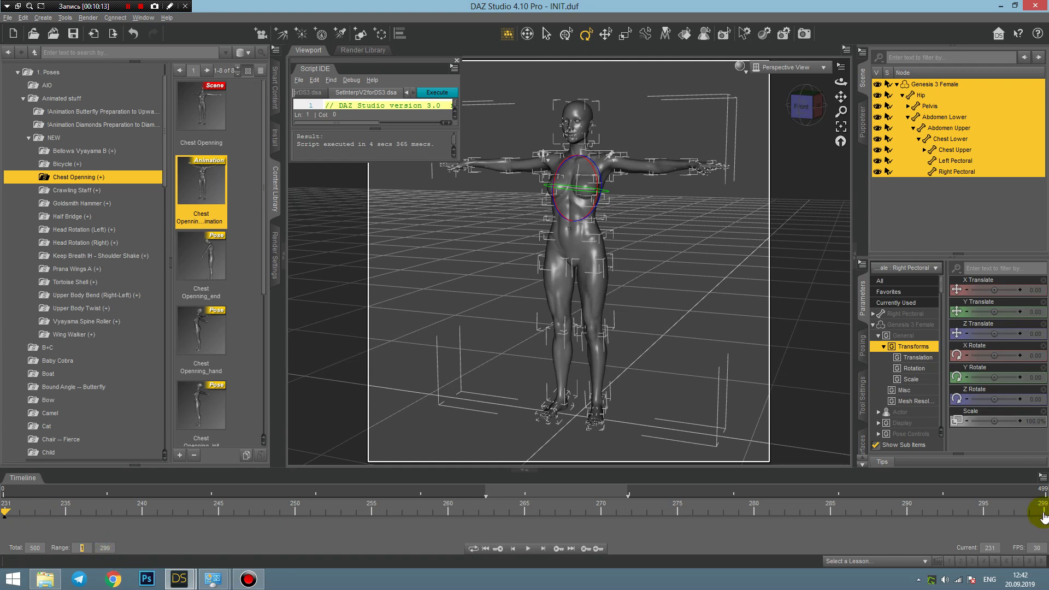
pyautogui.click(105, 547)
# Enter 500 as the play range end (clamped to 499), then move the playhead to frame 361
pyautogui.write('5')
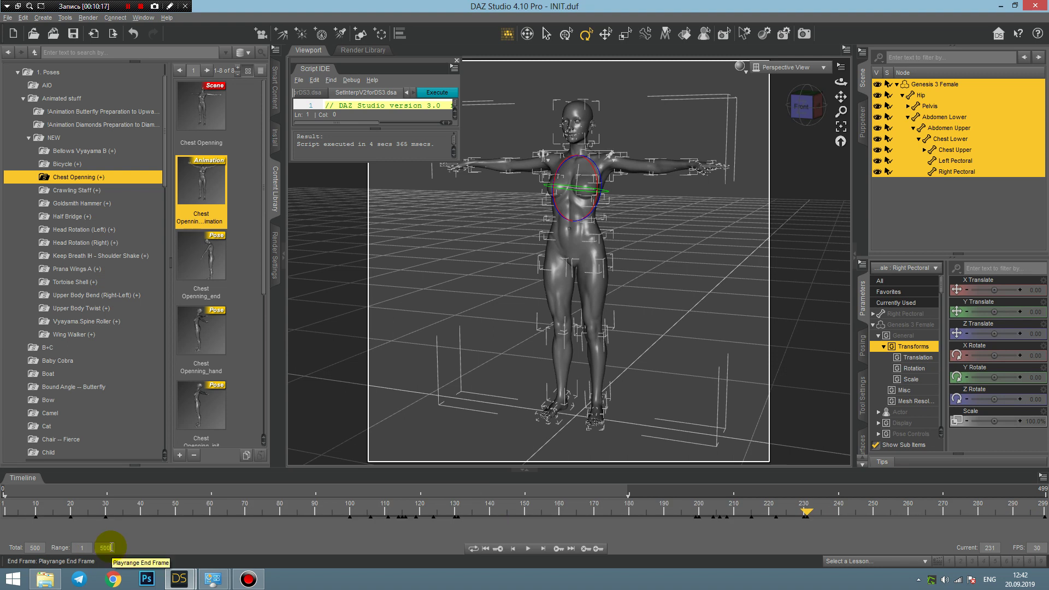
pyautogui.write('00')
pyautogui.press('Return')
pyautogui.moveTo(485, 505); pyautogui.dragTo(755, 523)
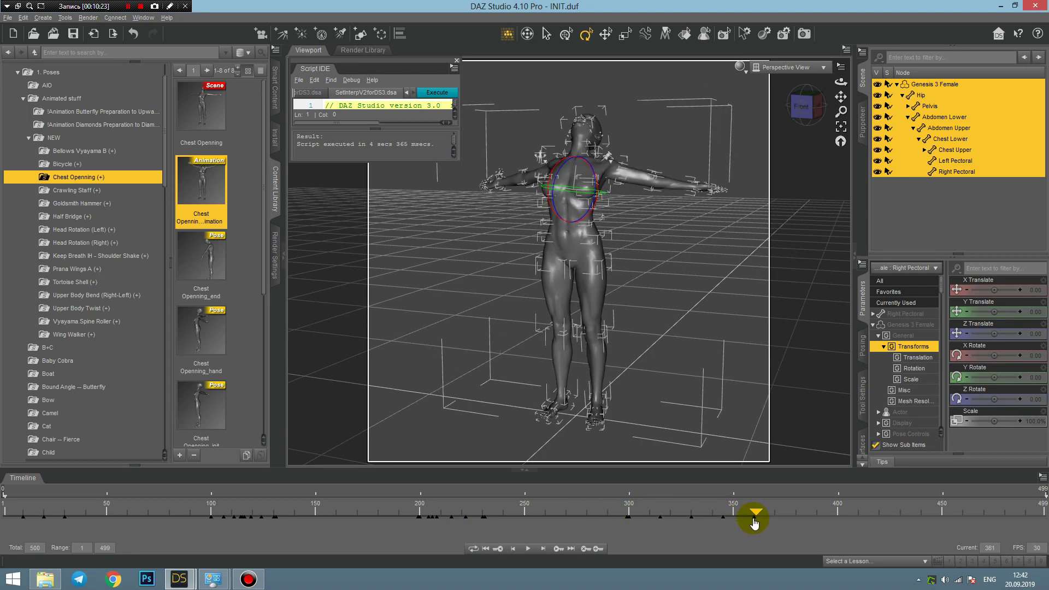
pyautogui.scroll(-3, 214, 316)
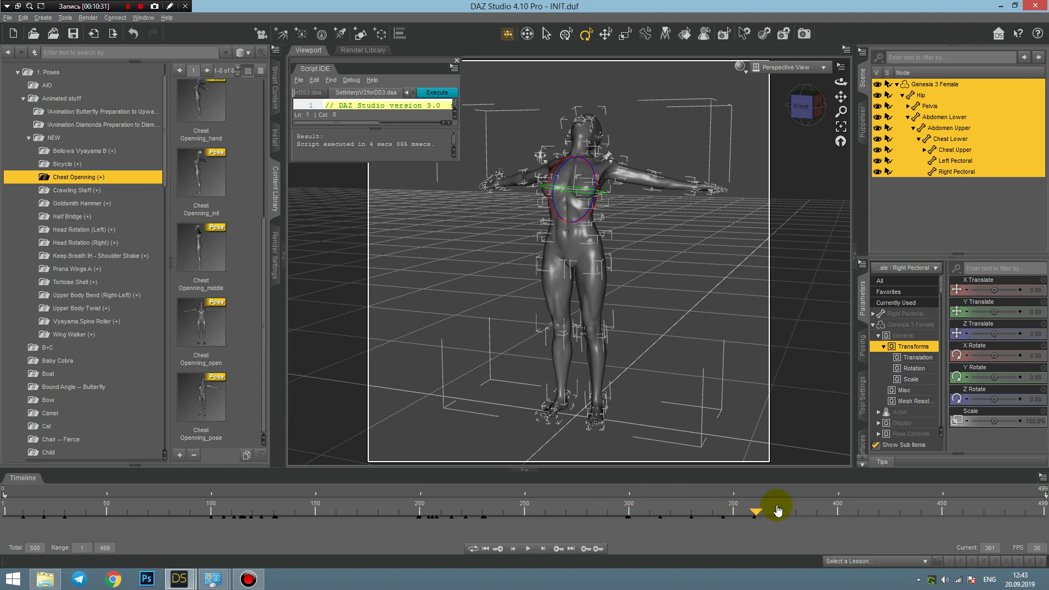
# Apply INIT_preset from the AIO folder at frames 361 and 399, then return to frame 361
pyautogui.click(47, 85)
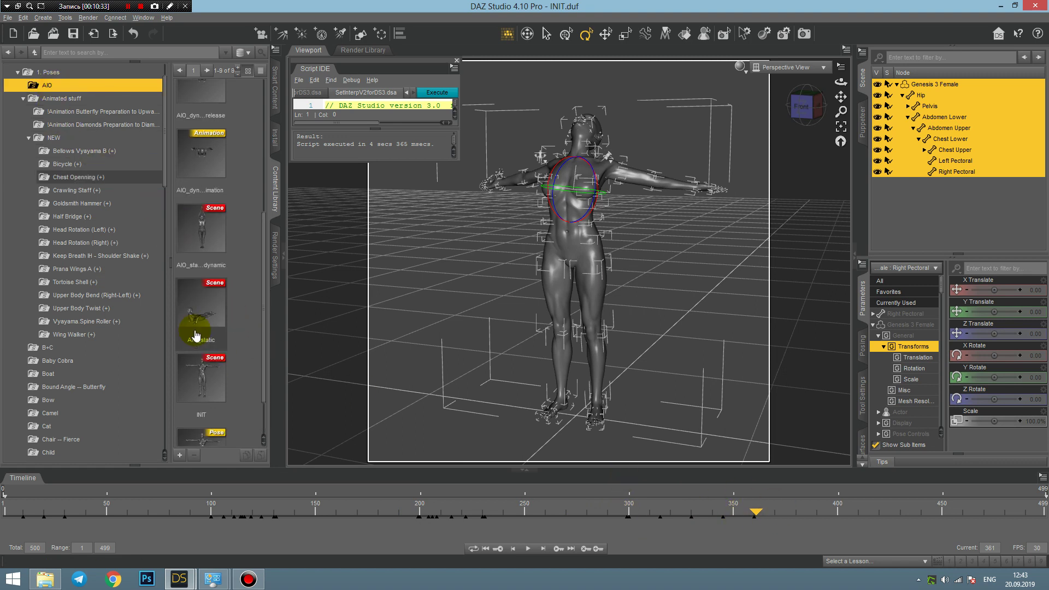
pyautogui.click(208, 421)
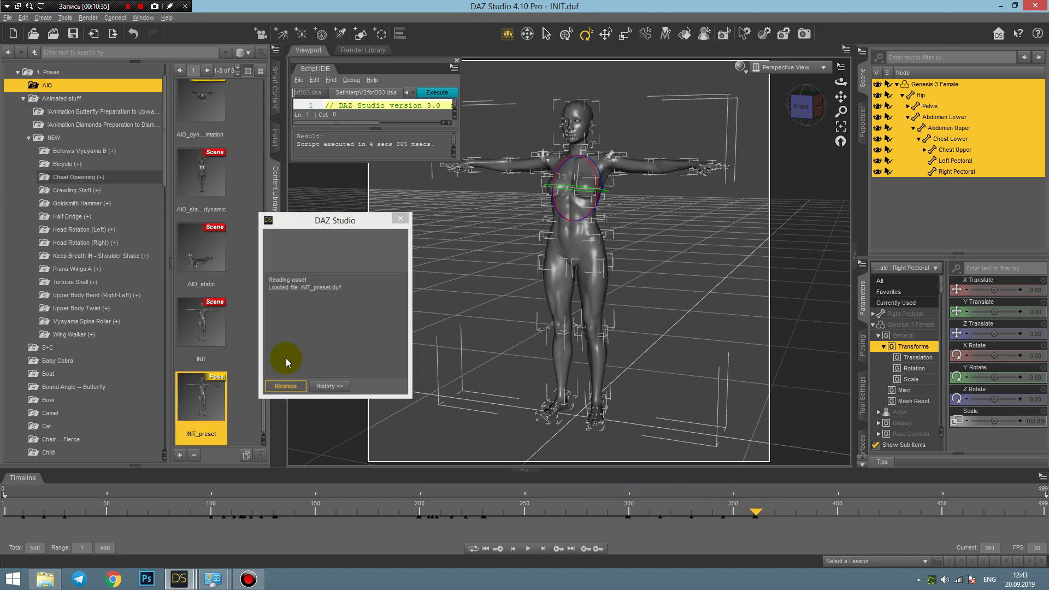
pyautogui.moveTo(757, 513); pyautogui.dragTo(833, 526)
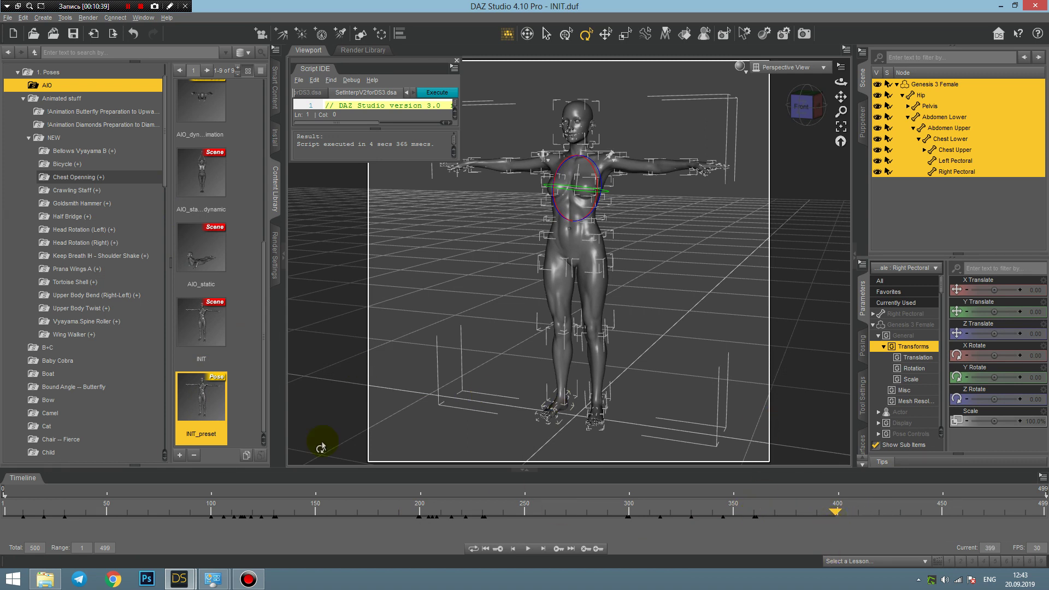
pyautogui.click(208, 397)
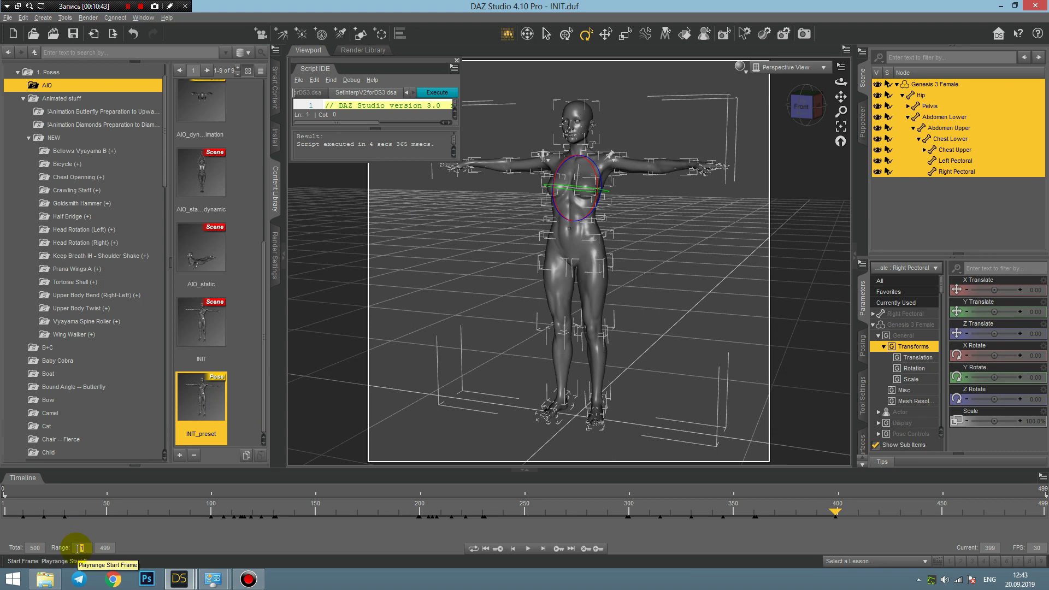
pyautogui.click(757, 516)
pyautogui.moveTo(758, 516); pyautogui.dragTo(755, 516)
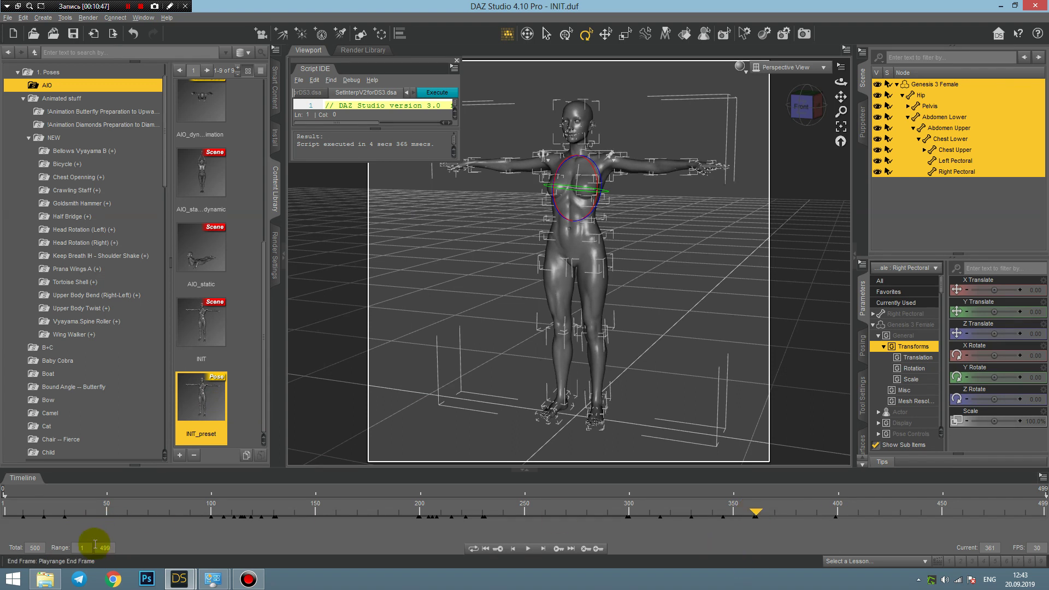
# Set the play range to 361–399 and apply CONSTANT_INTERP to keys in that play range
pyautogui.click(72, 545)
pyautogui.write('361')
pyautogui.click(104, 548)
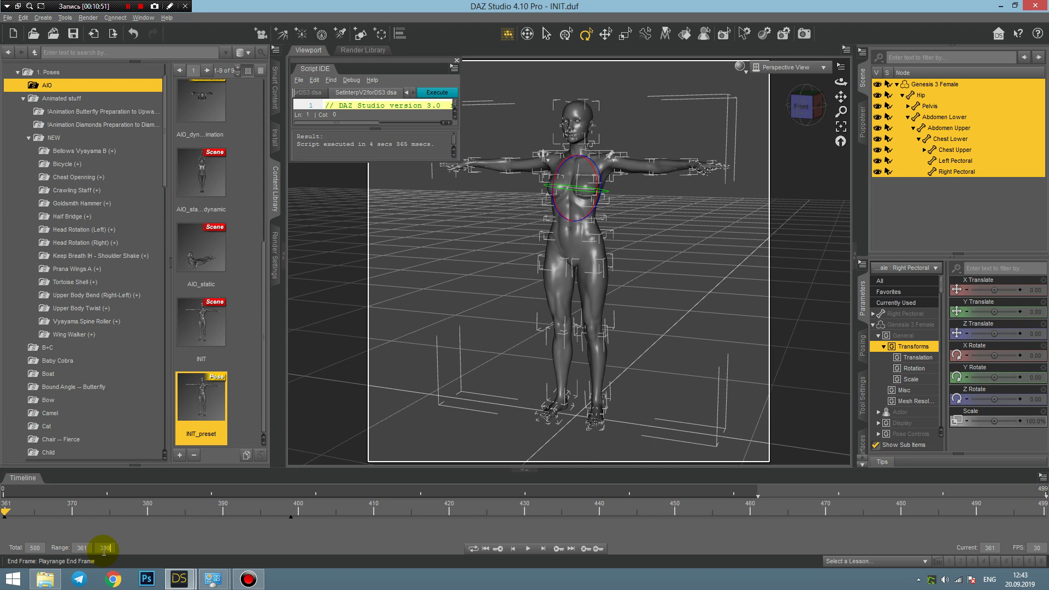
pyautogui.write('399')
pyautogui.press('Return')
pyautogui.click(436, 93)
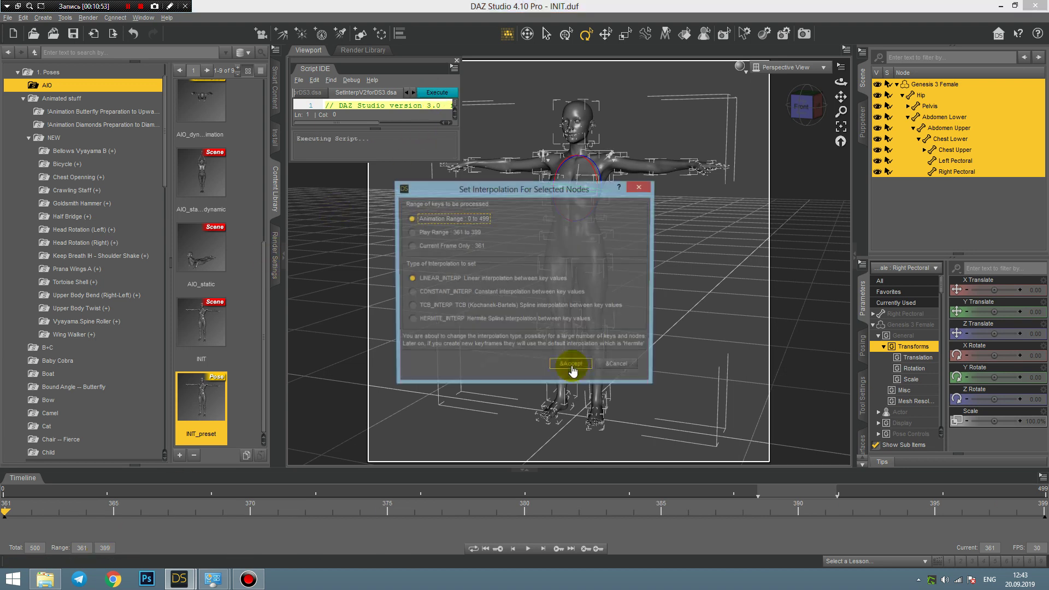
pyautogui.click(412, 232)
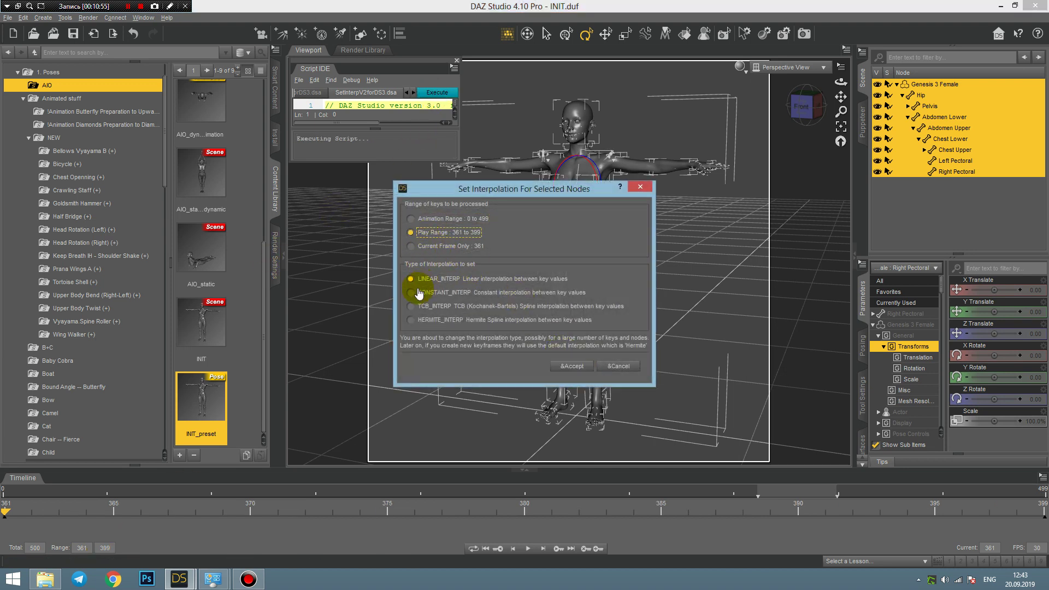
pyautogui.click(570, 365)
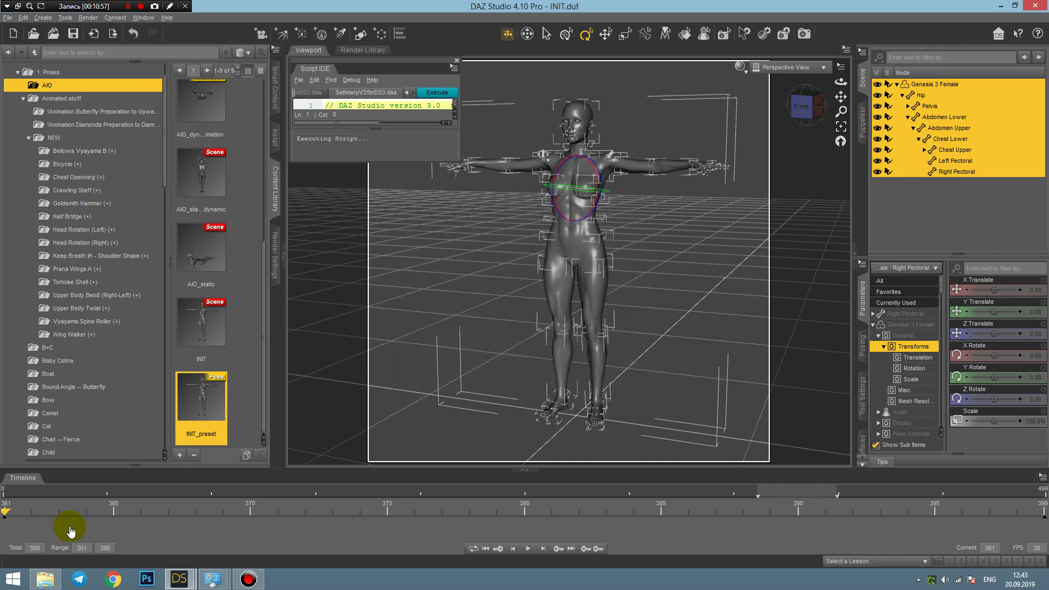
# Enter 400 as the play range start, leaving the range starting at 399
pyautogui.click(82, 548)
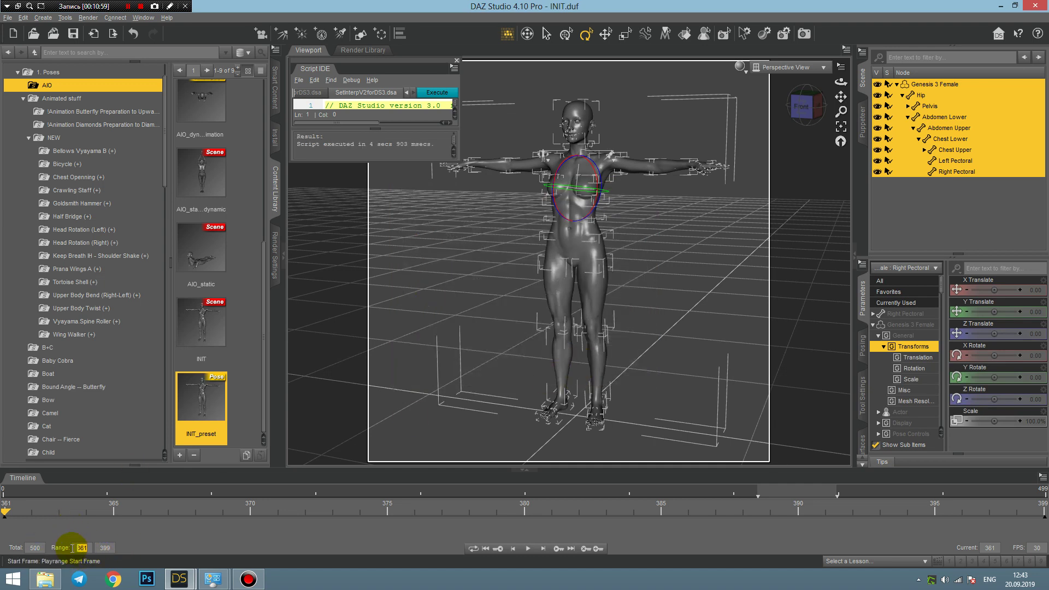
pyautogui.write('400')
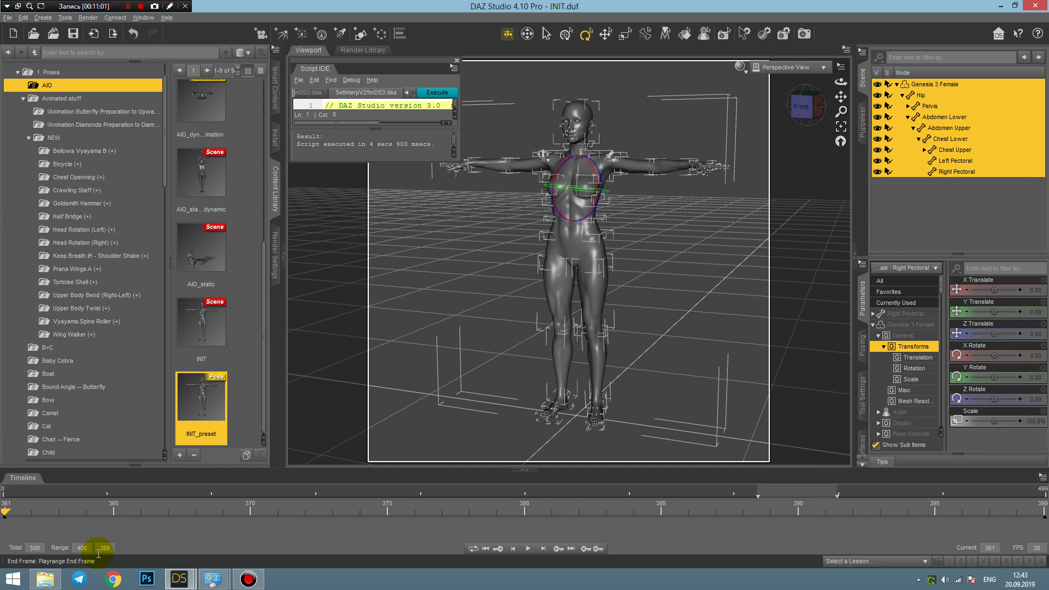
pyautogui.click(105, 547)
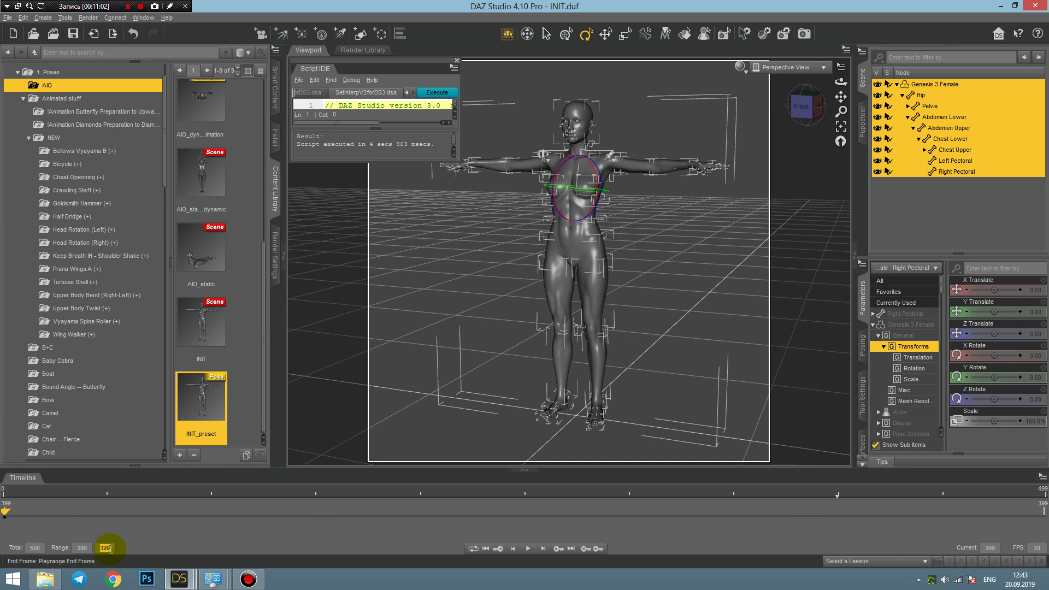
pyautogui.click(82, 548)
pyautogui.write('40')
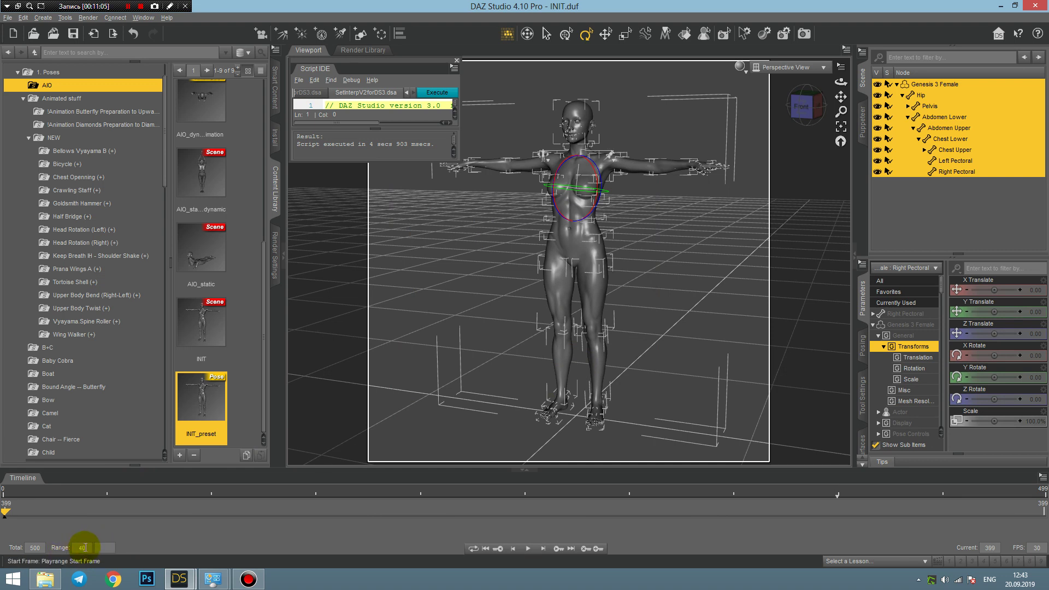
pyautogui.write('0')
pyautogui.press('Return')
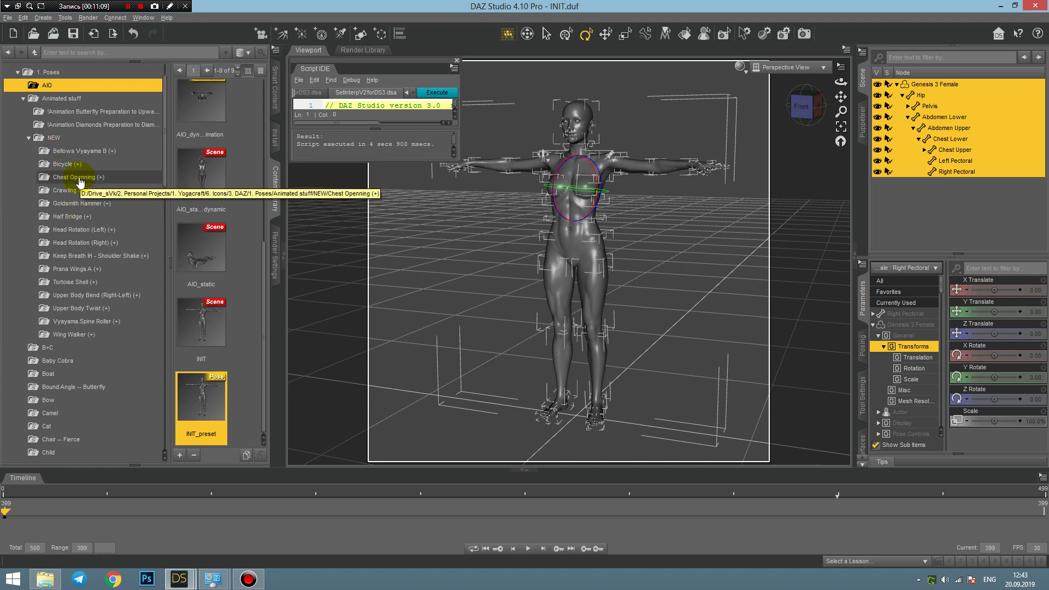
# Load Half Bridge_animation at frame 399, extending the timeline, and reset the play range end to 499
pyautogui.click(69, 216)
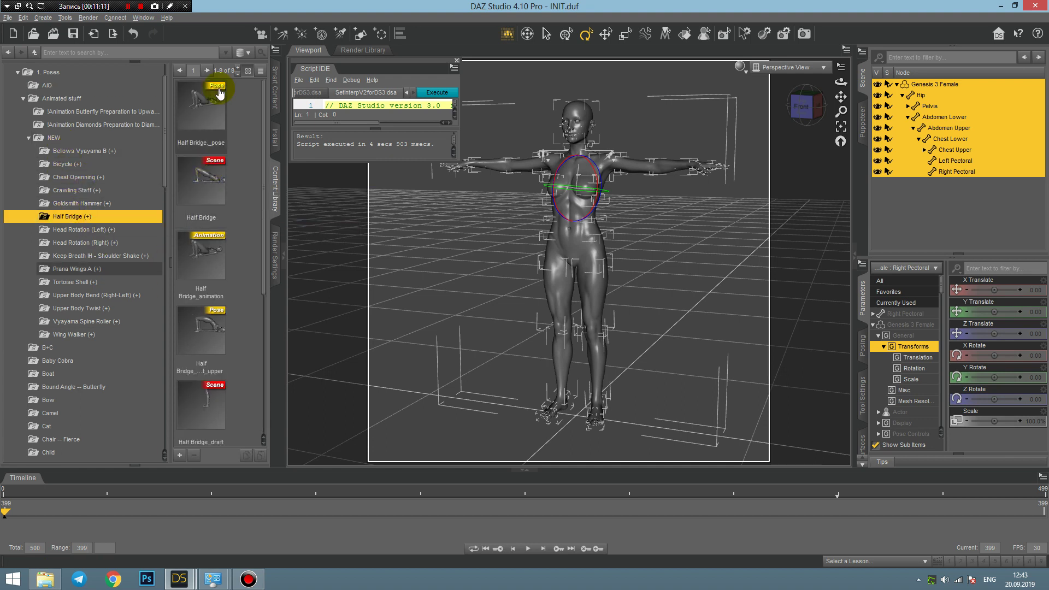
pyautogui.doubleClick(201, 256)
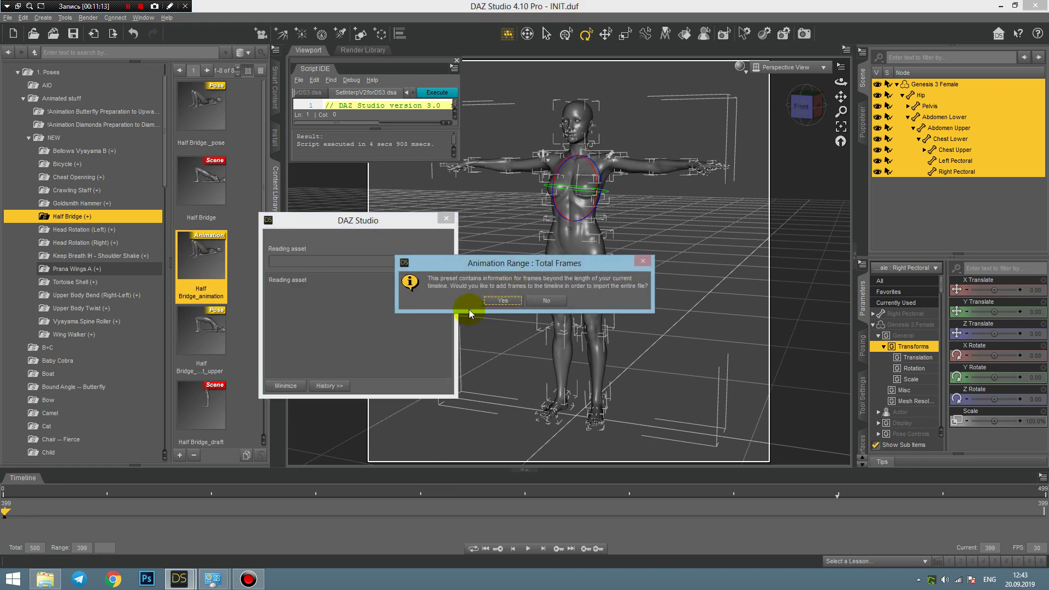
pyautogui.click(502, 300)
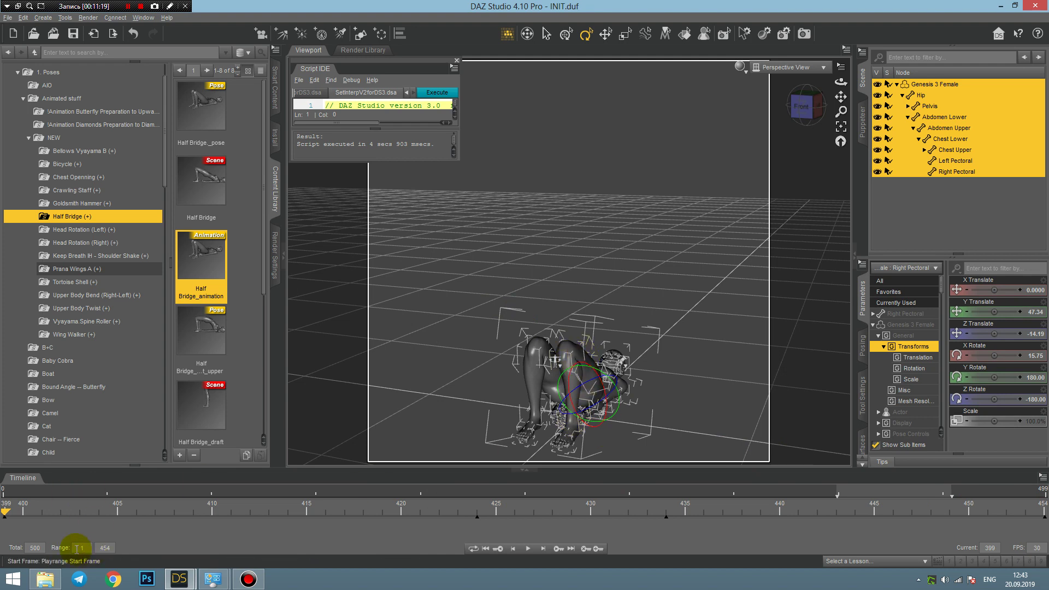
pyautogui.click(106, 547)
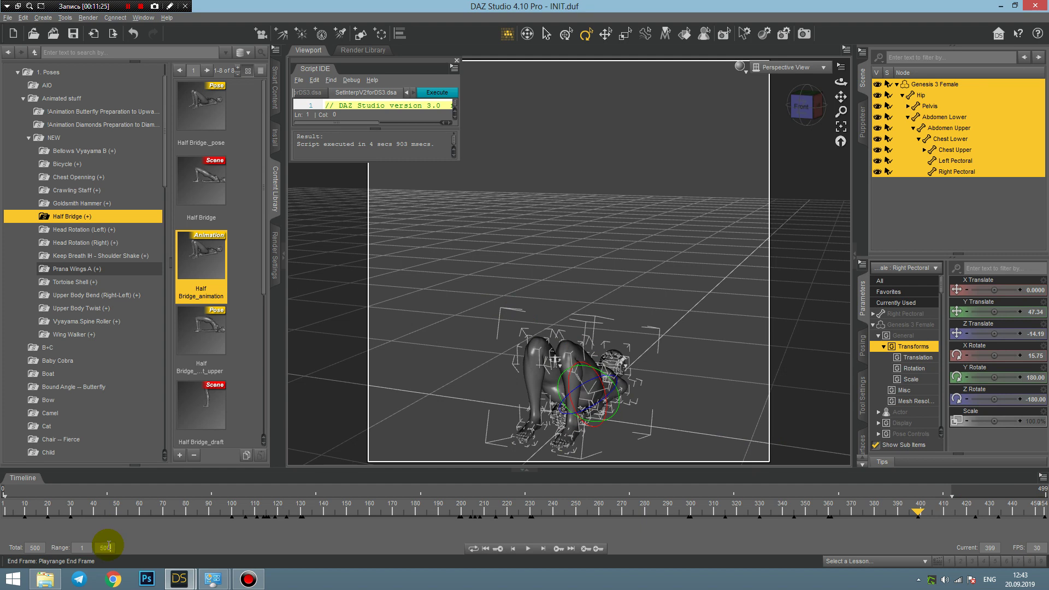
pyautogui.press('Return')
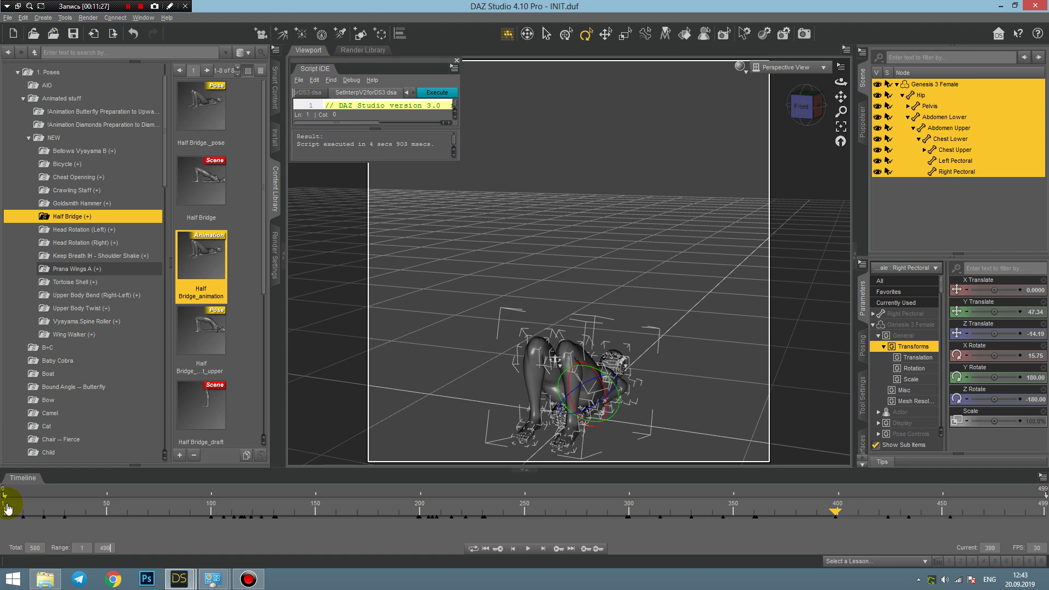
# Play the animation from frame 1, stop it, then scrub near the start and forward to frame 127
pyautogui.click(7, 508)
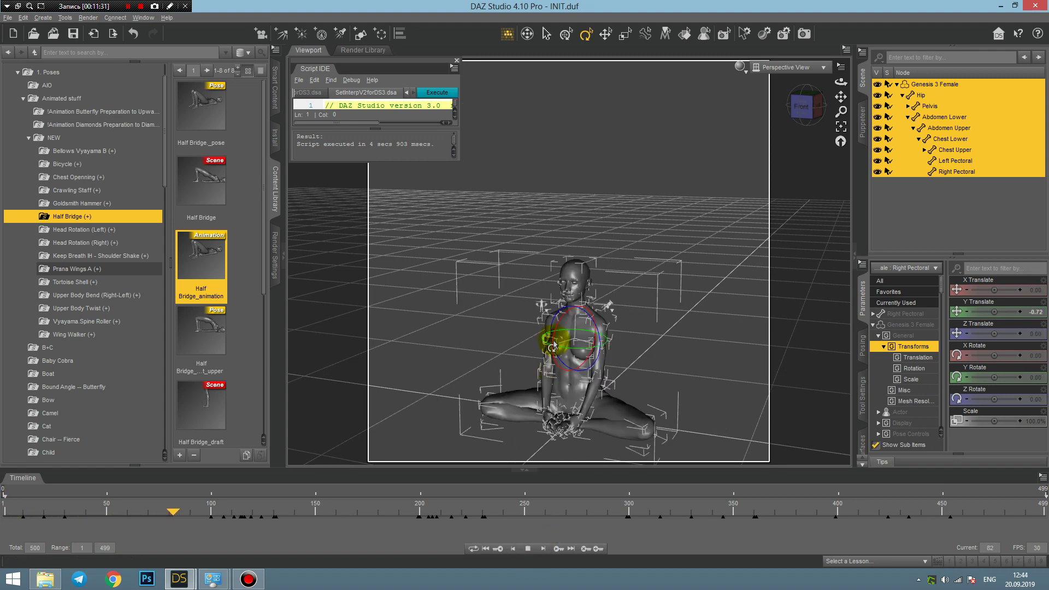
pyautogui.click(349, 503)
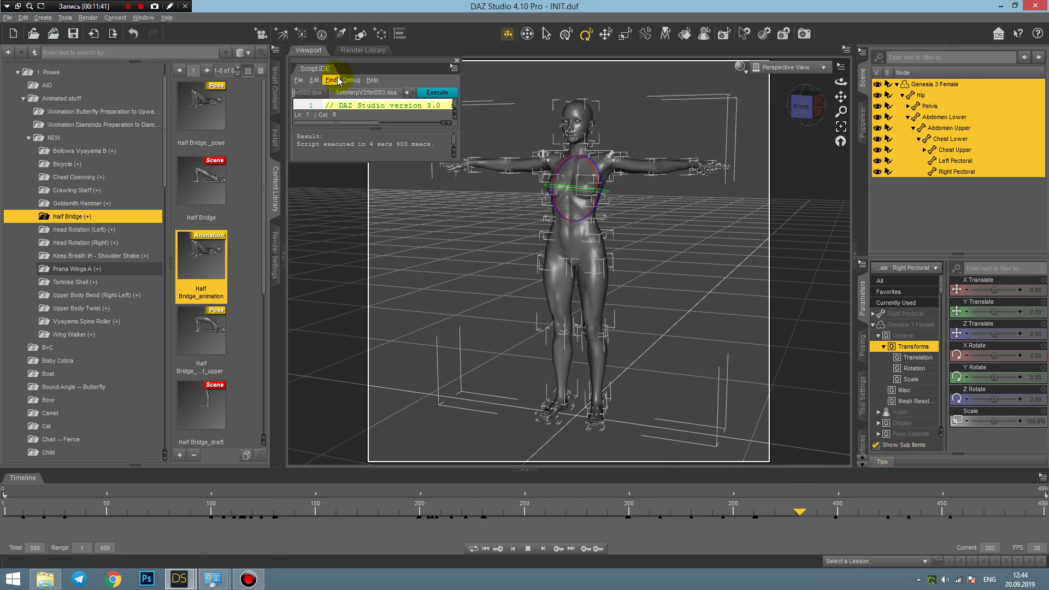
pyautogui.click(528, 548)
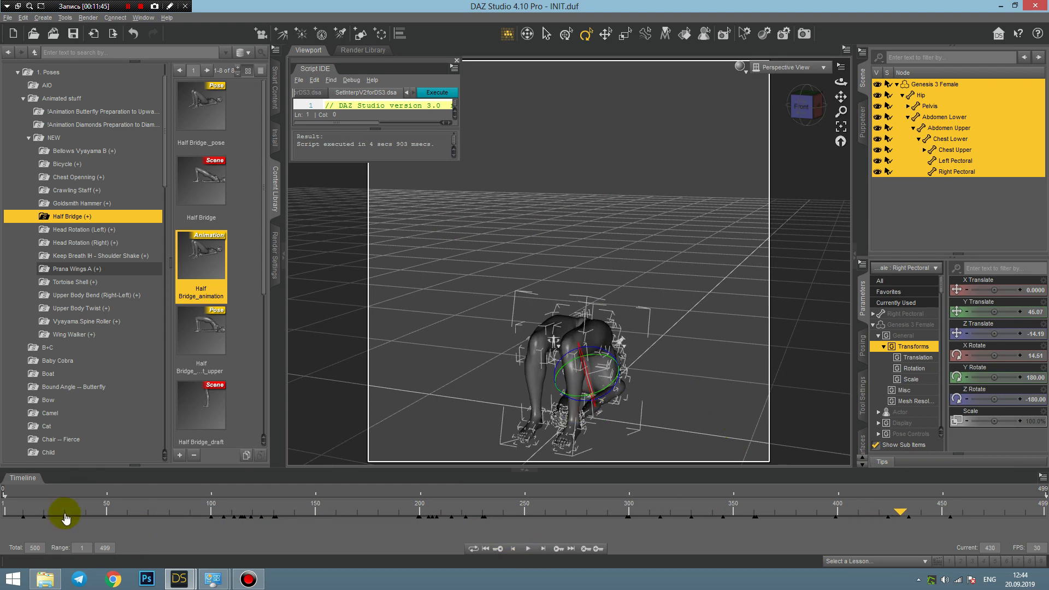
pyautogui.moveTo(65, 516)
pyautogui.mouseDown()
pyautogui.moveTo(30, 513)
pyautogui.moveTo(64, 514)
pyautogui.moveTo(49, 515)
pyautogui.mouseUp()
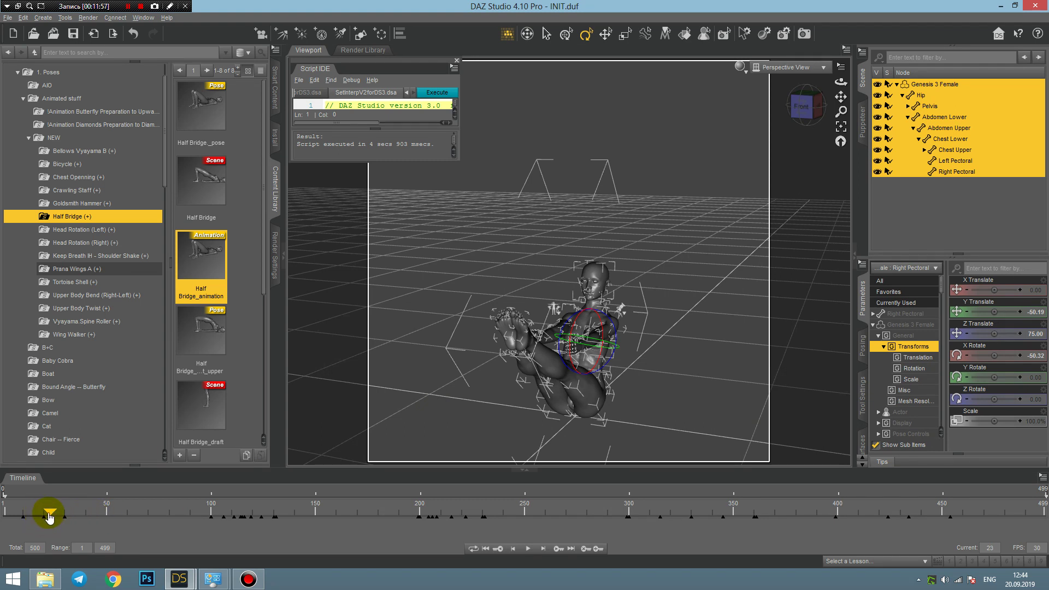
pyautogui.moveTo(53, 518); pyautogui.dragTo(267, 514)
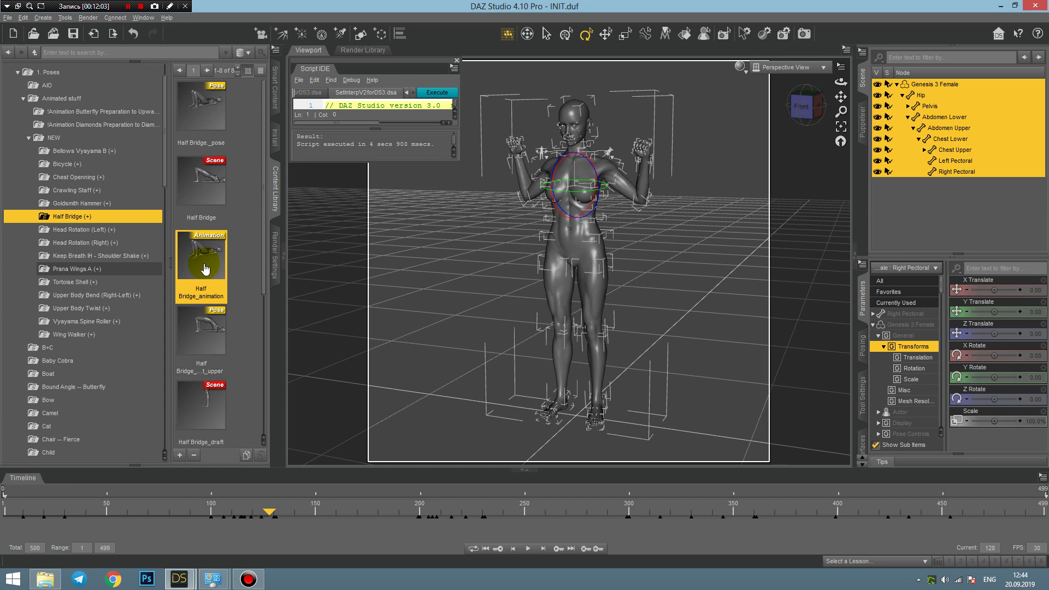